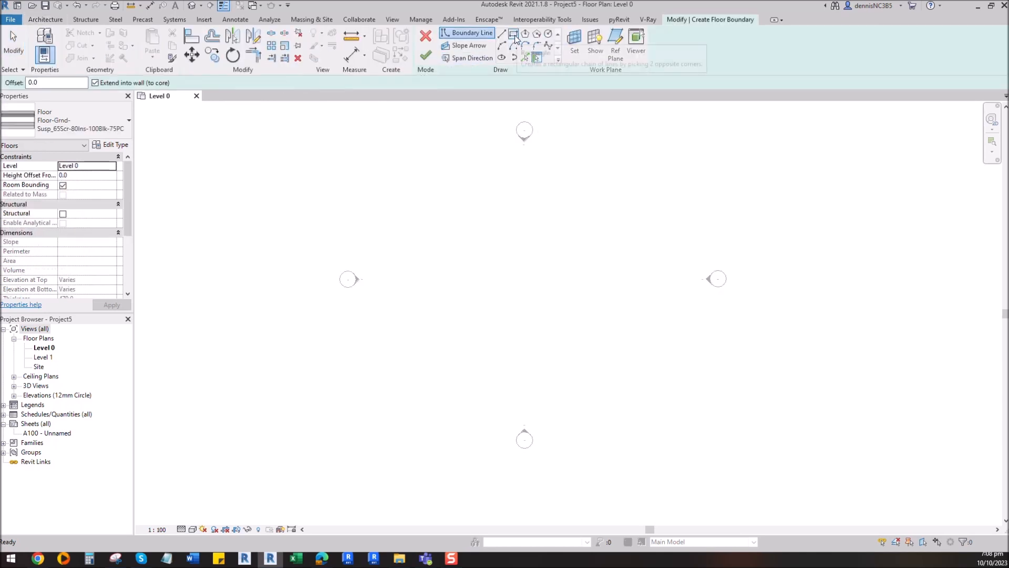
Sketch a rectangular floor boundary about 15100 by 12400 mm between the elevation markers and finish the floor.
{"action": "left_click", "coordinate": [514, 35]}
{"action": "left_click", "coordinate": [416, 191]}
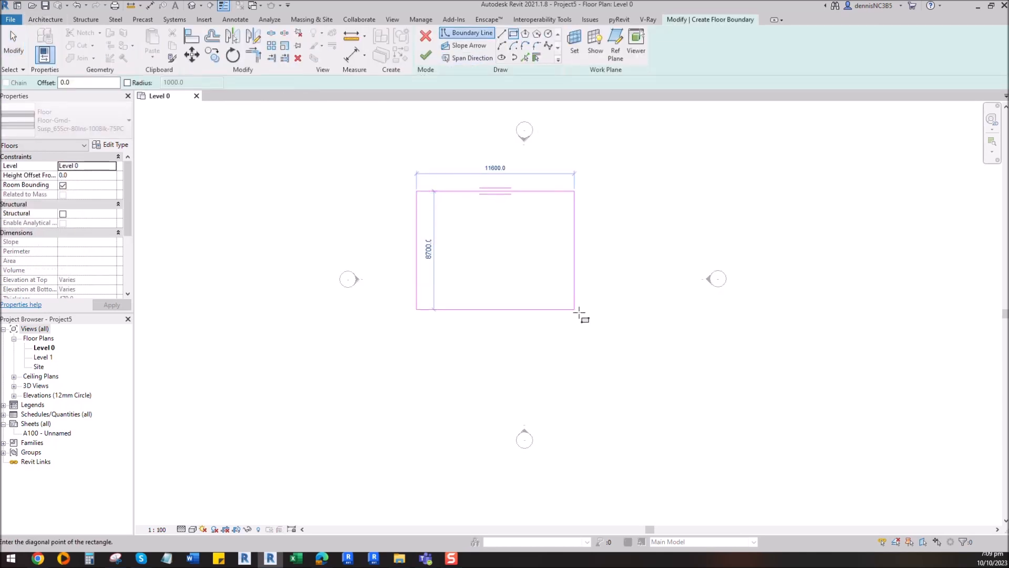
{"action": "left_click", "coordinate": [622, 359]}
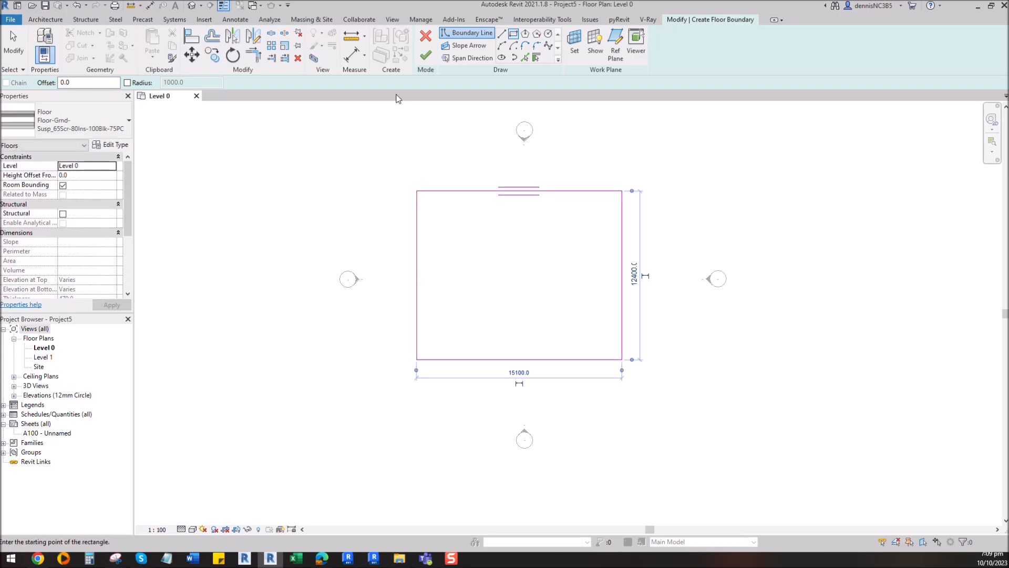
{"action": "left_click", "coordinate": [426, 57]}
{"action": "key", "text": "Escape"}
{"action": "scroll", "coordinate": [504, 253], "scroll_direction": "down", "scroll_amount": 2}
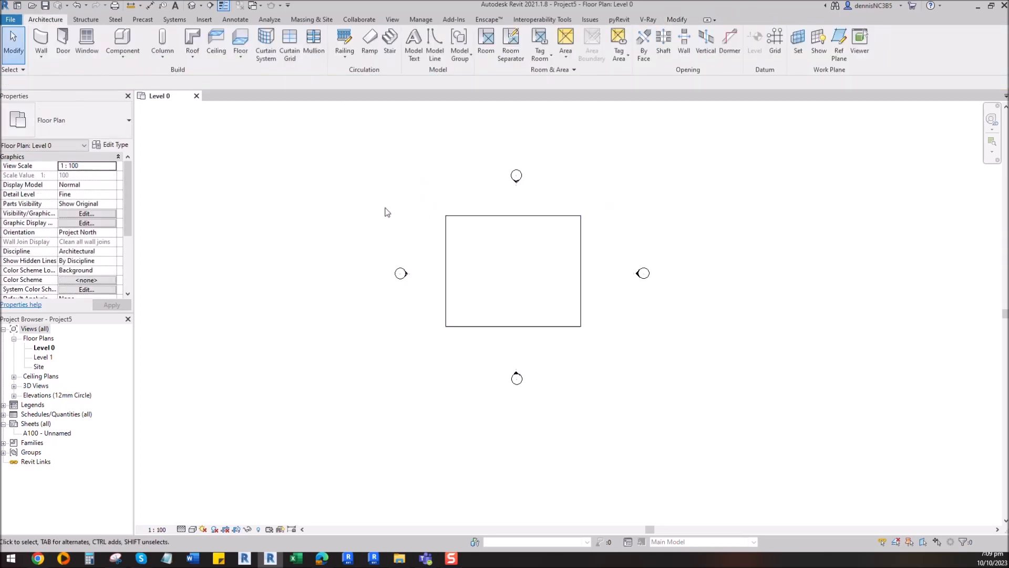
Open the default 3D view and the East elevation.
{"action": "left_click", "coordinate": [13, 385]}
{"action": "double_click", "coordinate": [40, 394]}
{"action": "scroll", "coordinate": [479, 248], "scroll_direction": "down", "scroll_amount": 3}
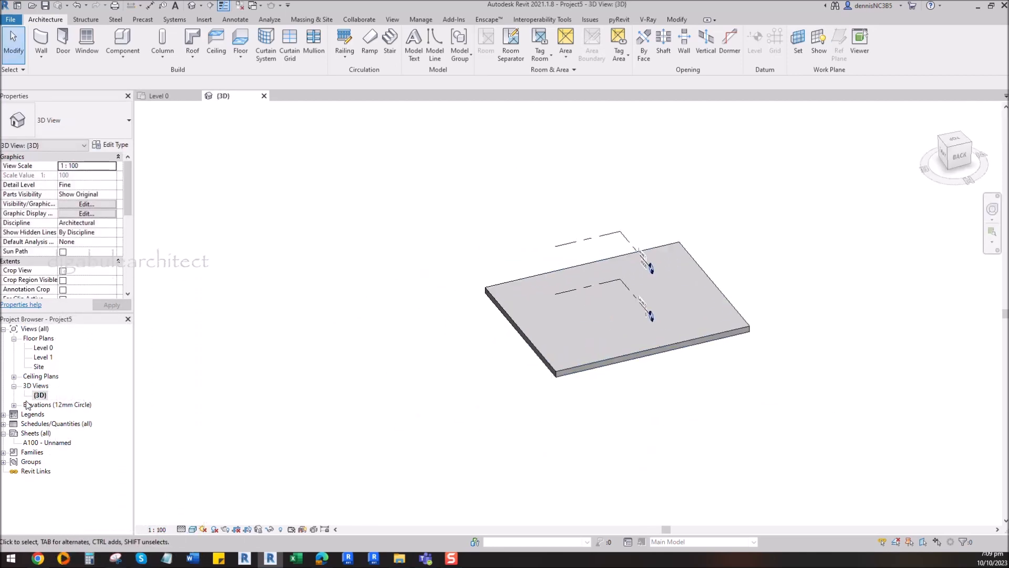
{"action": "left_click", "coordinate": [14, 405]}
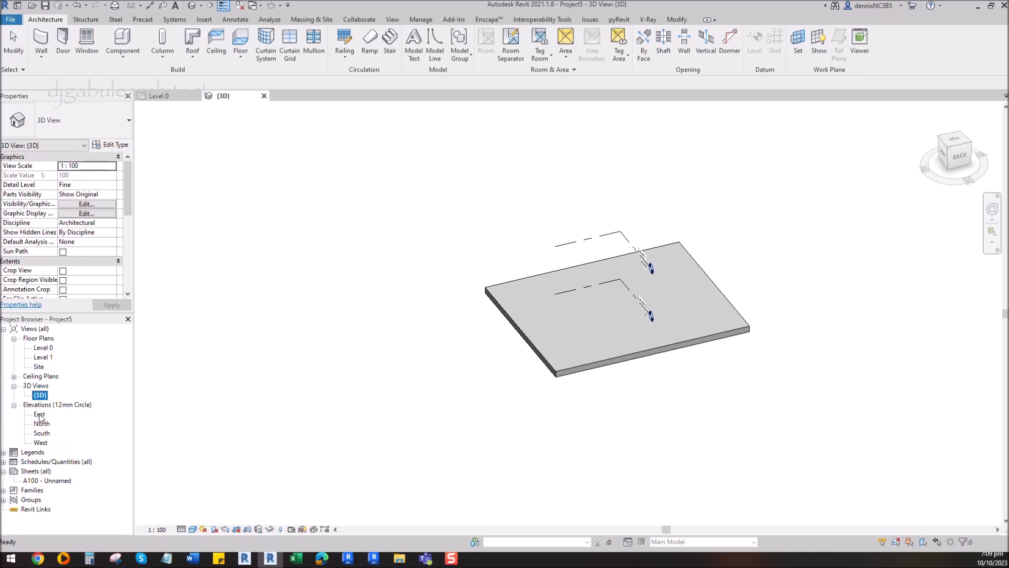
{"action": "double_click", "coordinate": [39, 415]}
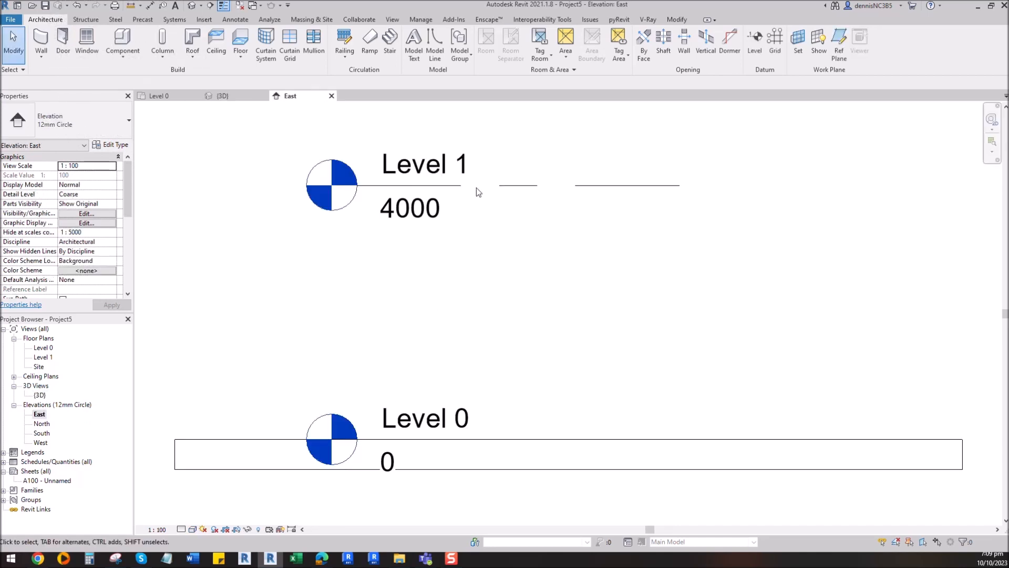
Tile the open views so that the East elevation, 3D view and Level 0 plan are shown together.
{"action": "left_click", "coordinate": [392, 20]}
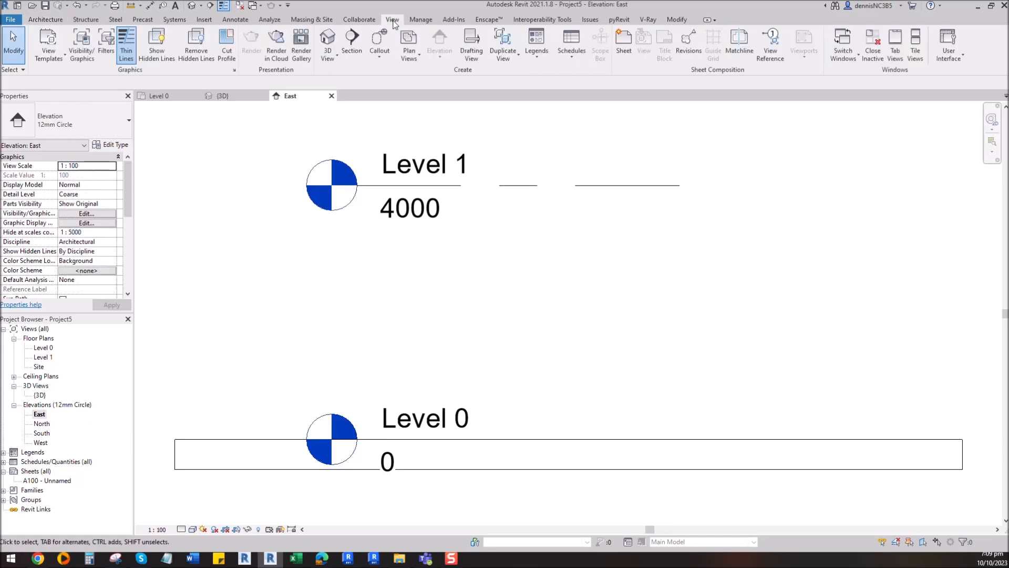
{"action": "left_click", "coordinate": [917, 46]}
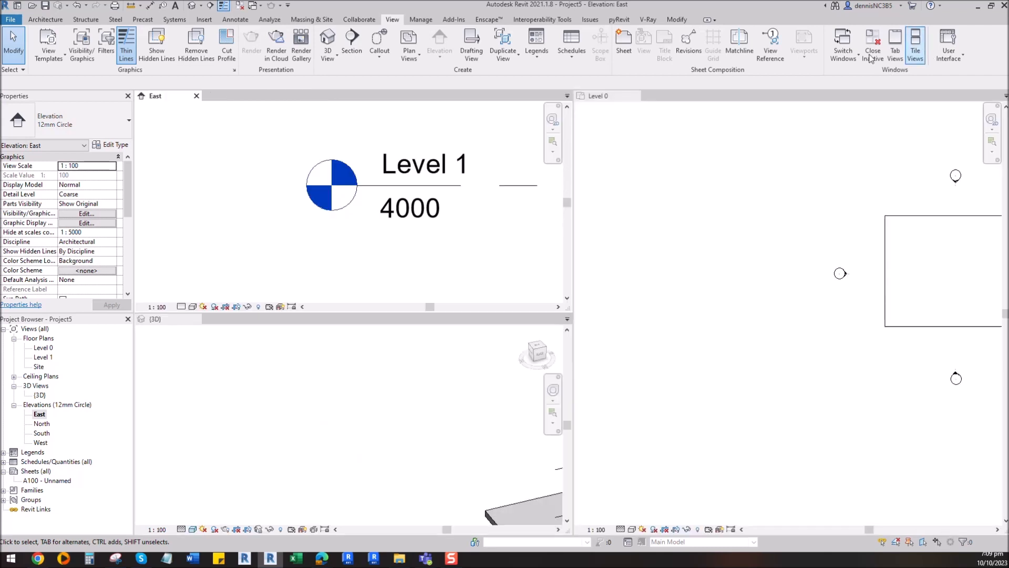
{"action": "scroll", "coordinate": [311, 202], "scroll_direction": "down", "scroll_amount": 10}
{"action": "middle_click_drag", "start_coordinate": [335, 244], "coordinate": [370, 222]}
{"action": "scroll", "coordinate": [369, 182], "scroll_direction": "up", "scroll_amount": 2}
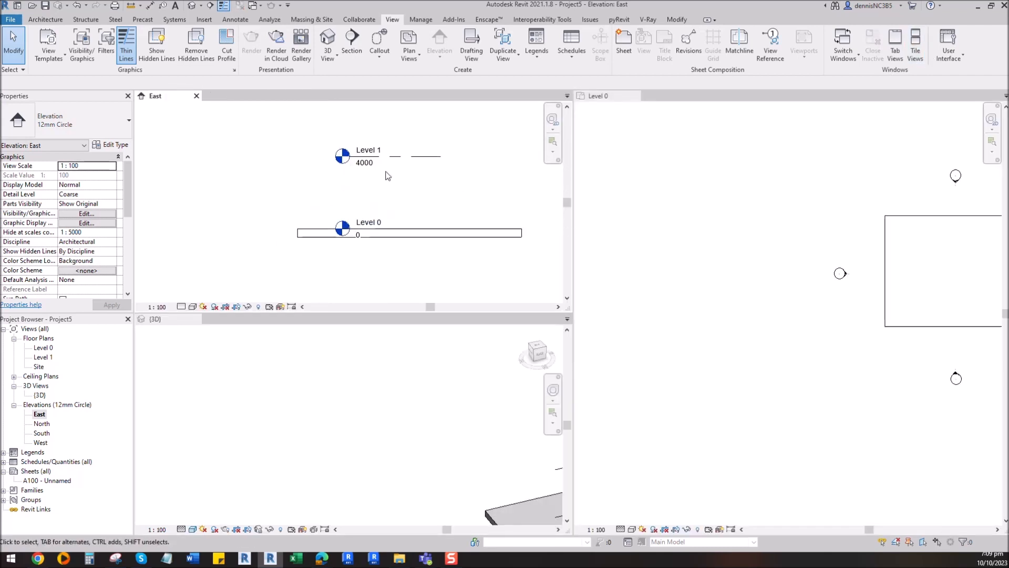
Extend the head end of the level lines in the East elevation past the floor slab's edge.
{"action": "left_click", "coordinate": [351, 159]}
{"action": "left_click_drag", "start_coordinate": [351, 159], "coordinate": [254, 158]}
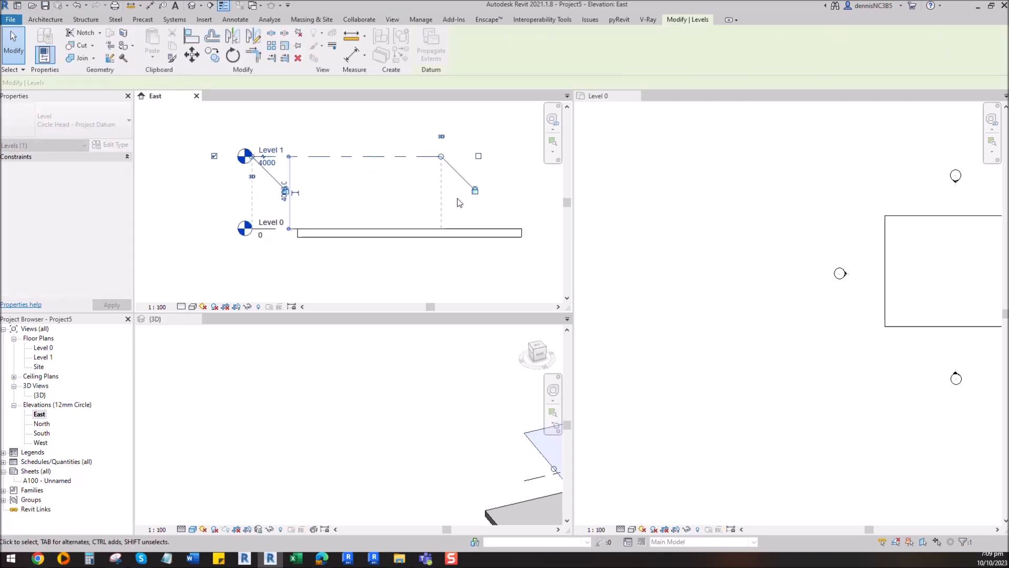
{"action": "left_click", "coordinate": [353, 207]}
Set the elevation of Level 1 to 6000 in the East elevation.
{"action": "left_click", "coordinate": [288, 157]}
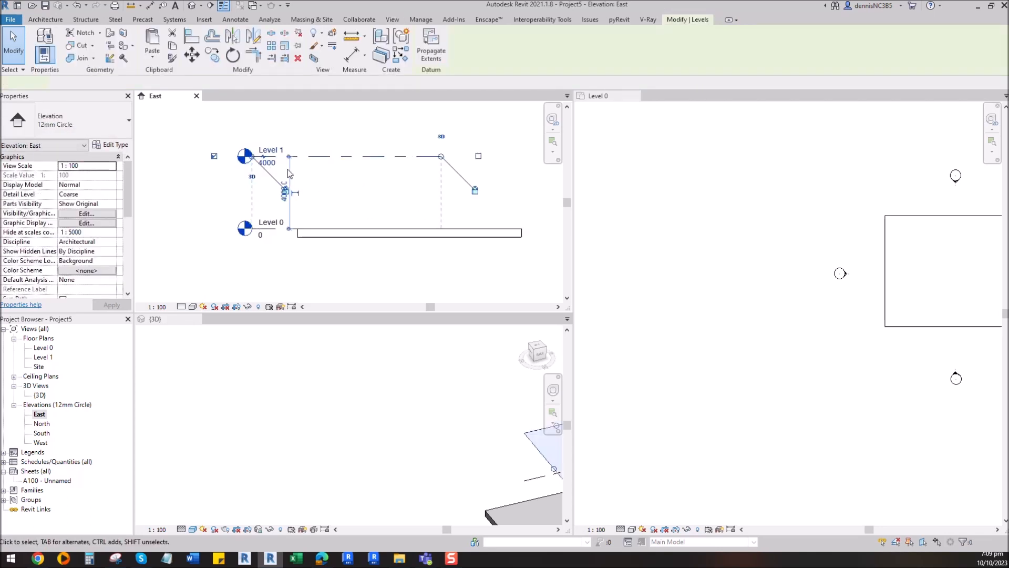
{"action": "scroll", "coordinate": [269, 166], "scroll_direction": "up", "scroll_amount": 2}
{"action": "left_click", "coordinate": [265, 160]}
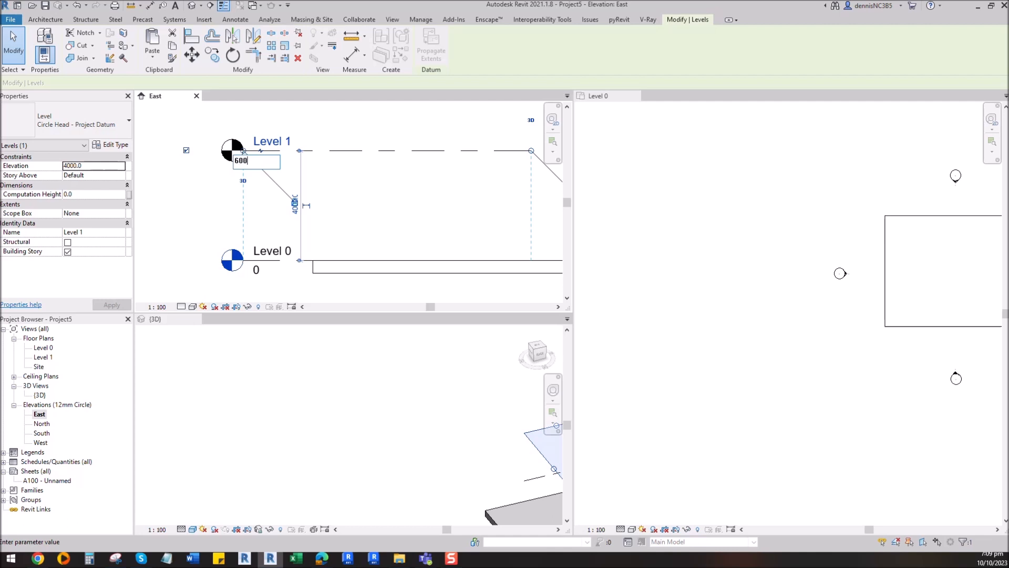
{"action": "type", "text": "6000"}
{"action": "key", "text": "Return"}
{"action": "scroll", "coordinate": [339, 249], "scroll_direction": "down", "scroll_amount": 3}
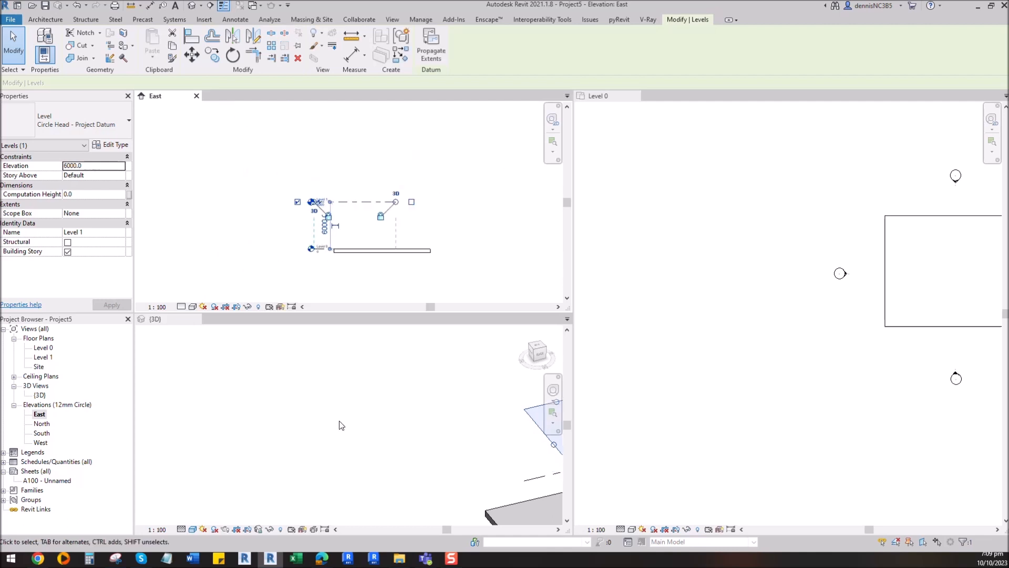
Hide the Levels category in the 3D view.
{"action": "left_click", "coordinate": [338, 423]}
{"action": "left_click", "coordinate": [379, 214]}
{"action": "left_click", "coordinate": [342, 401]}
{"action": "scroll", "coordinate": [304, 380], "scroll_direction": "down", "scroll_amount": 4}
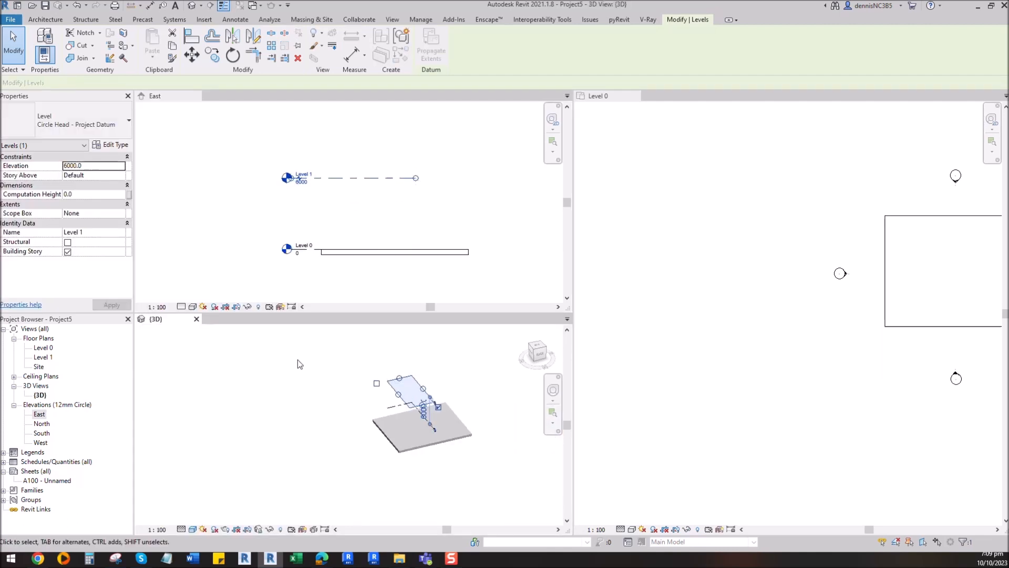
{"action": "scroll", "coordinate": [420, 430], "scroll_direction": "up", "scroll_amount": 3}
{"action": "scroll", "coordinate": [420, 427], "scroll_direction": "up", "scroll_amount": 1}
{"action": "middle_click_drag", "start_coordinate": [419, 427], "coordinate": [355, 438]}
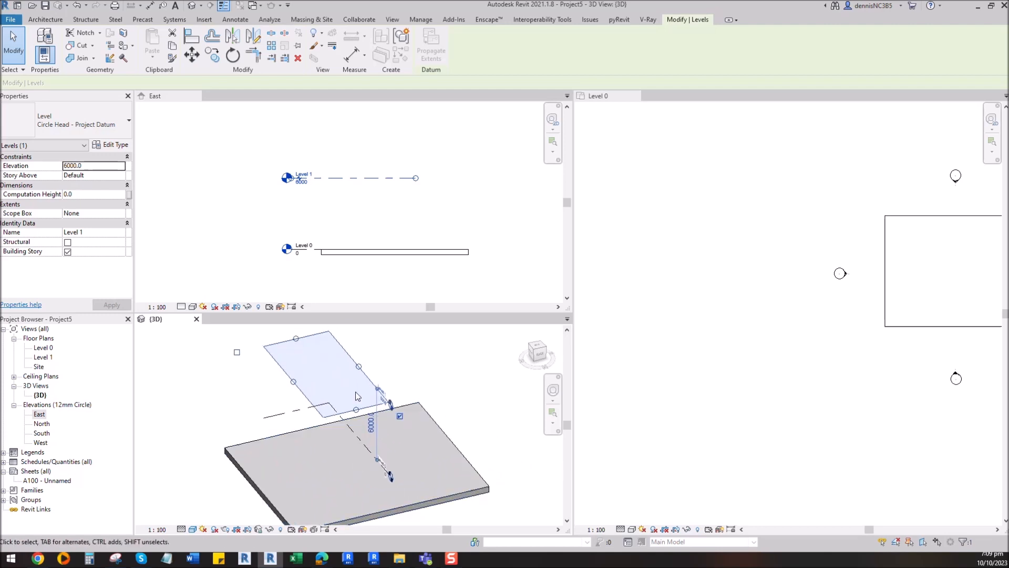
{"action": "left_click", "coordinate": [494, 406]}
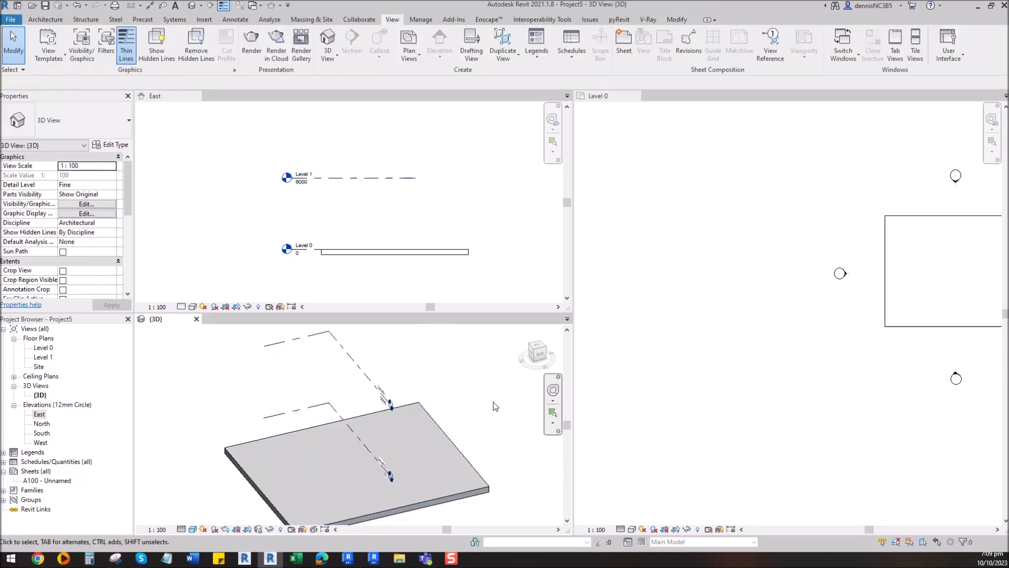
{"action": "left_click", "coordinate": [361, 381]}
{"action": "right_click", "coordinate": [364, 377]}
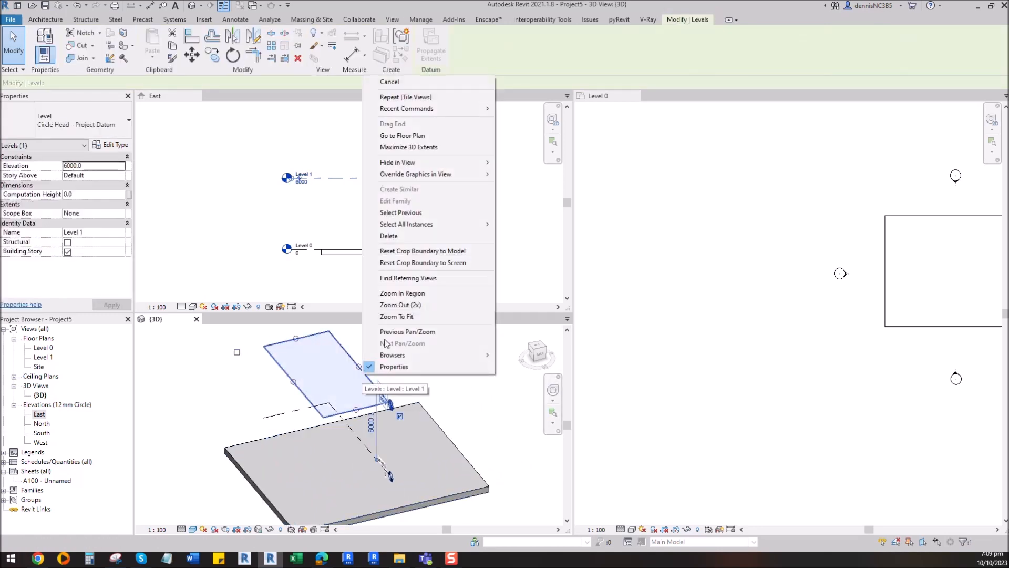
{"action": "mouse_move", "coordinate": [494, 167]}
{"action": "left_click", "coordinate": [523, 174]}
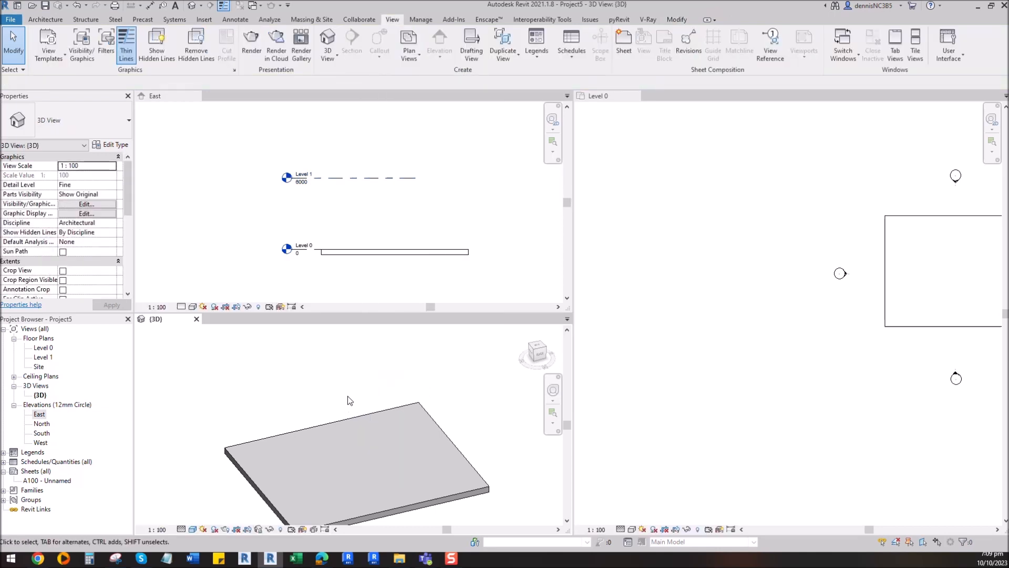
Start an in-place model in the Columns category from the East elevation, keeping the default name.
{"action": "scroll", "coordinate": [354, 450], "scroll_direction": "down", "scroll_amount": 2}
{"action": "left_click", "coordinate": [779, 362]}
{"action": "scroll", "coordinate": [709, 332], "scroll_direction": "down", "scroll_amount": 2}
{"action": "scroll", "coordinate": [841, 294], "scroll_direction": "up", "scroll_amount": 2}
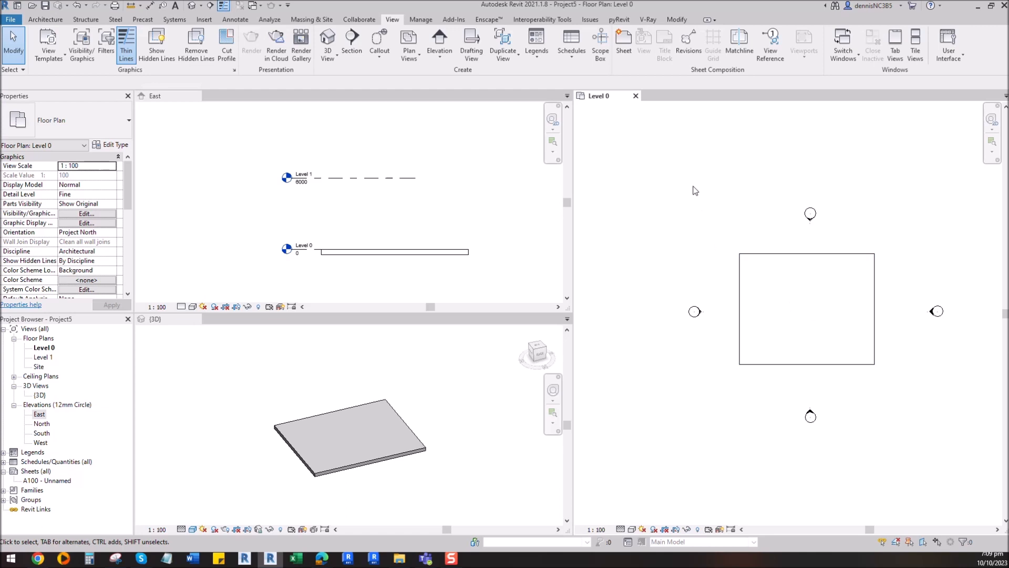
{"action": "left_click", "coordinate": [483, 226]}
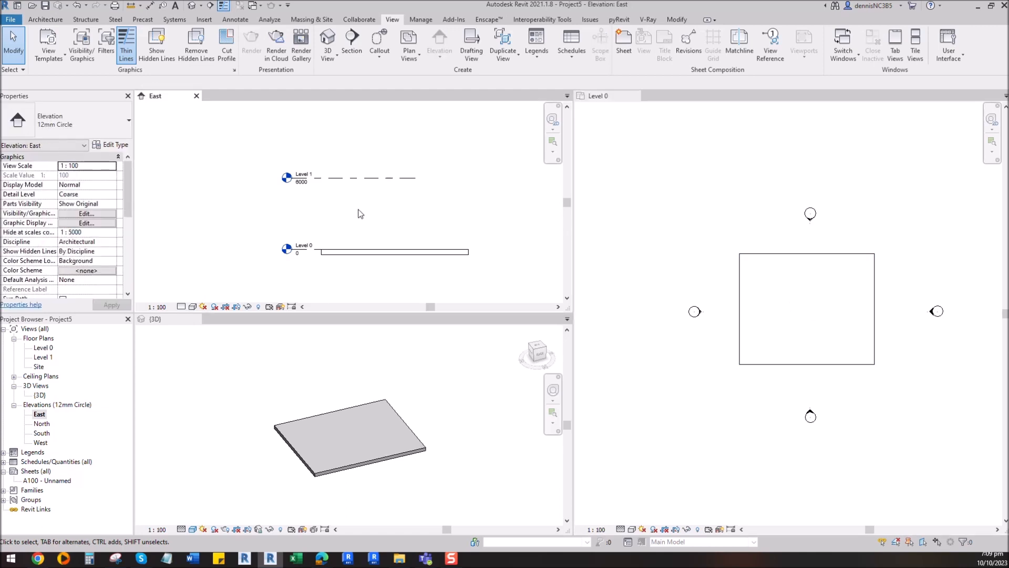
{"action": "scroll", "coordinate": [369, 231], "scroll_direction": "up", "scroll_amount": 2}
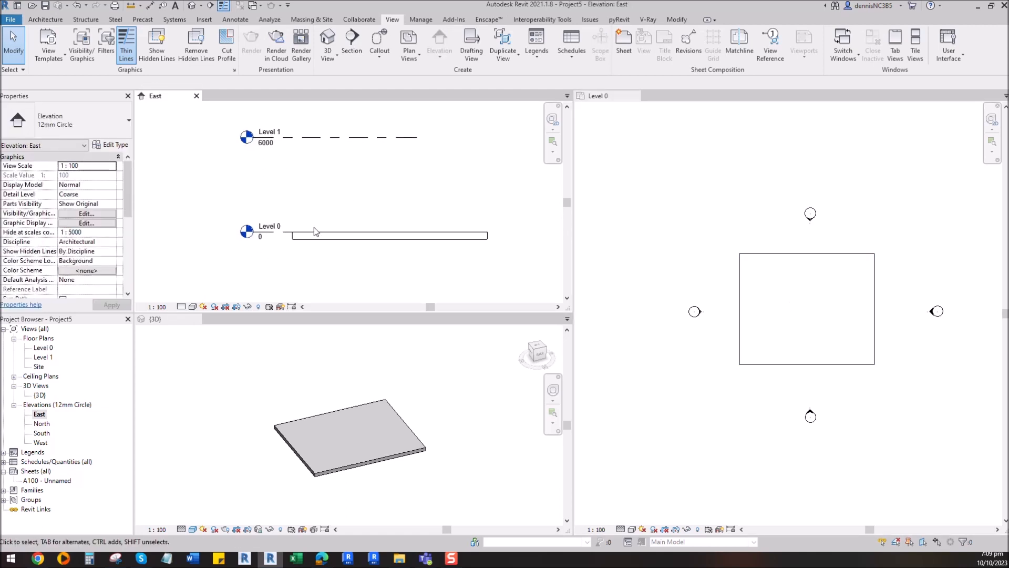
{"action": "left_click", "coordinate": [45, 19]}
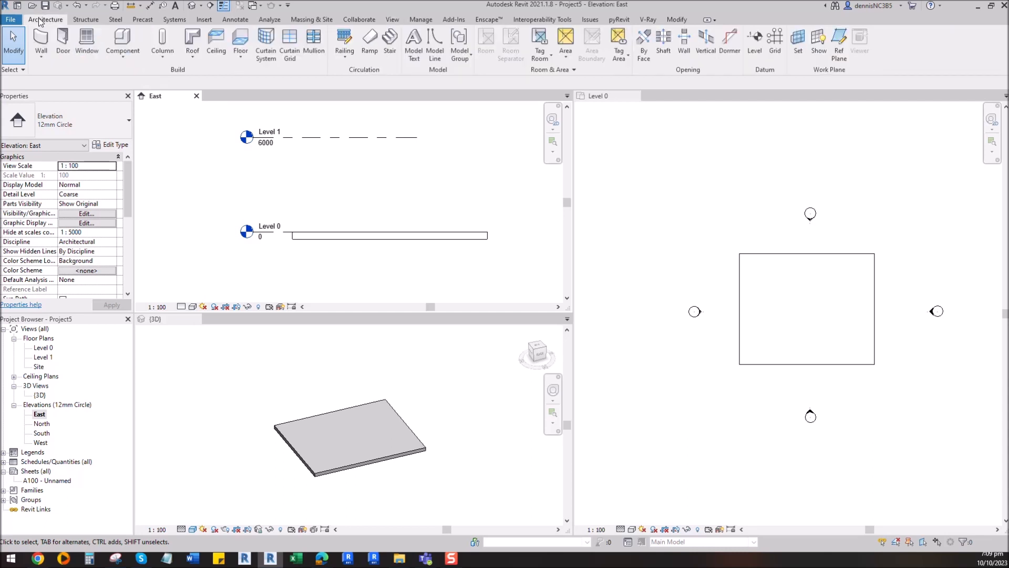
{"action": "left_click", "coordinate": [125, 62]}
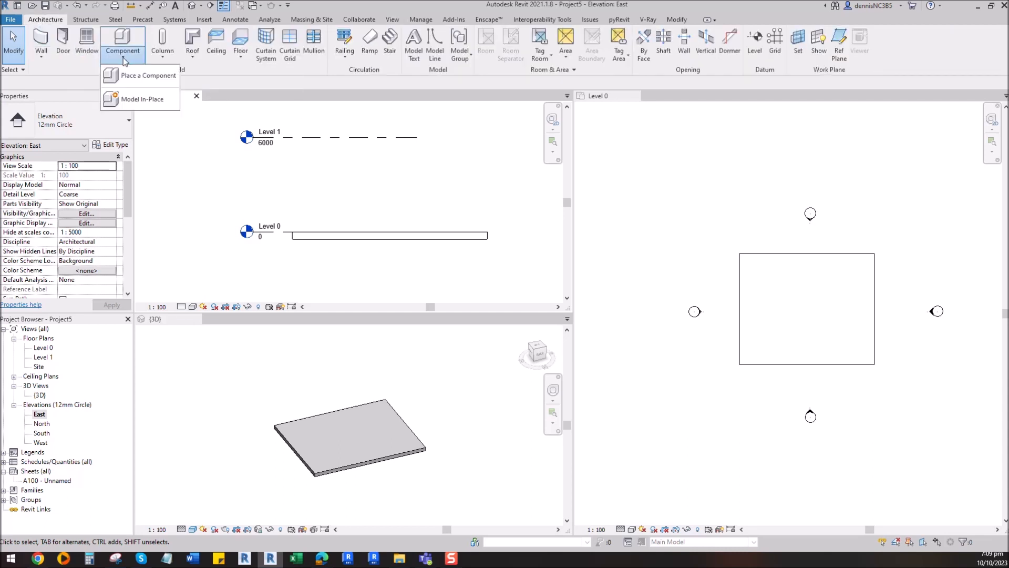
{"action": "left_click", "coordinate": [149, 99]}
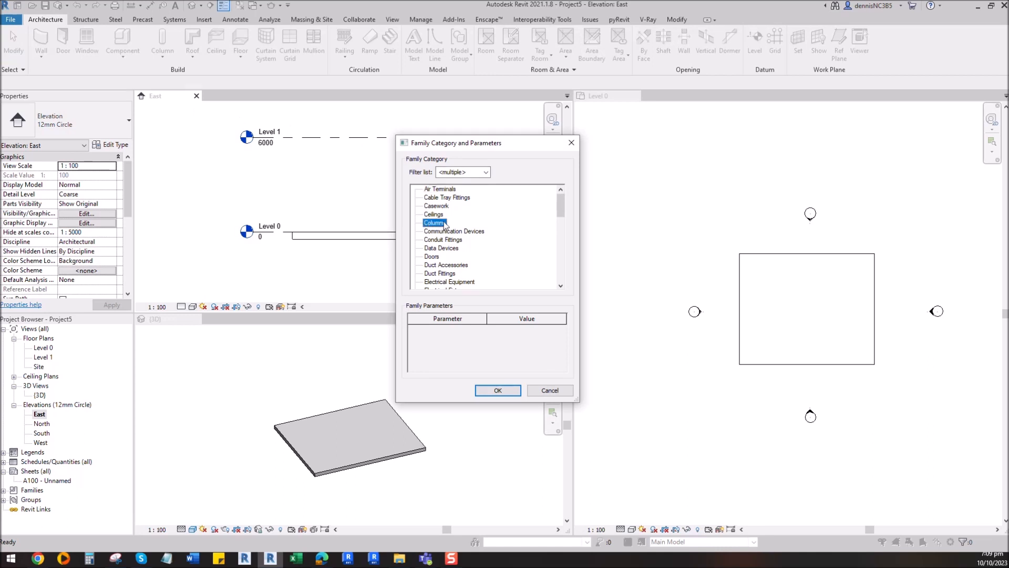
{"action": "left_click", "coordinate": [510, 394]}
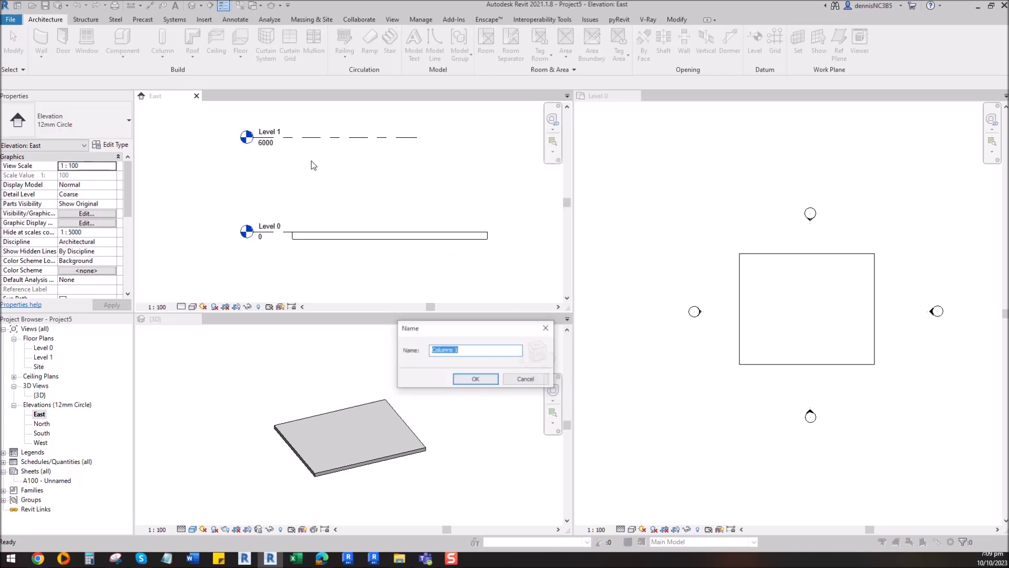
{"action": "left_click", "coordinate": [481, 381]}
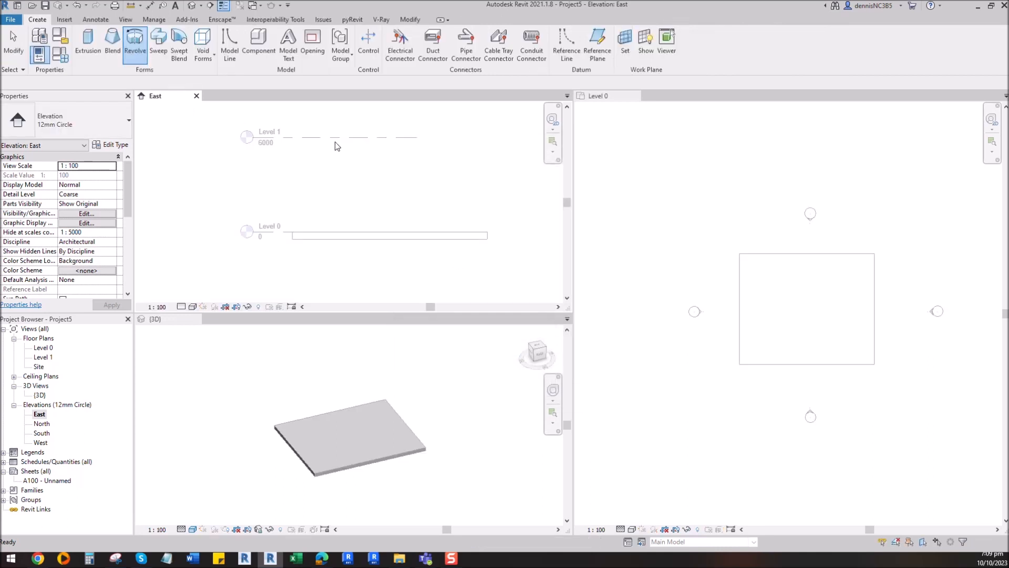
Start a Revolve form and pick the floor slab's side face in the East elevation as the work plane.
{"action": "left_click", "coordinate": [133, 53]}
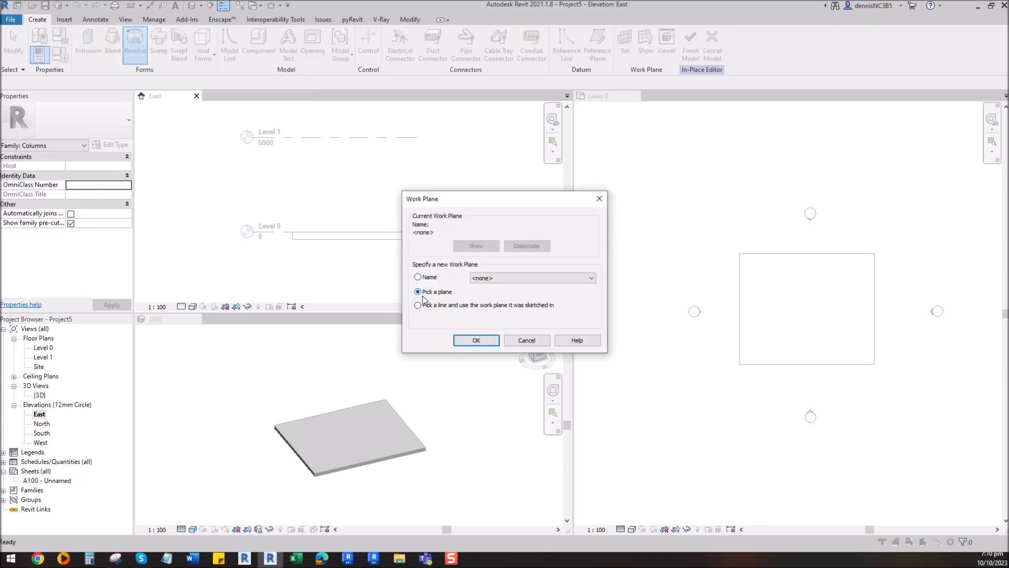
{"action": "left_click", "coordinate": [476, 341]}
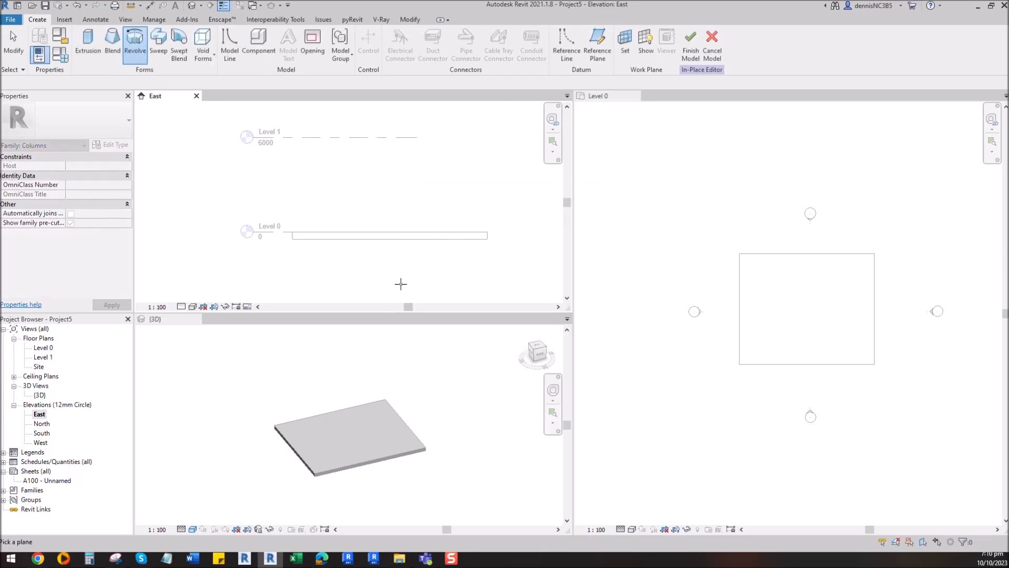
{"action": "scroll", "coordinate": [378, 234], "scroll_direction": "up", "scroll_amount": 2}
{"action": "left_click", "coordinate": [378, 234]}
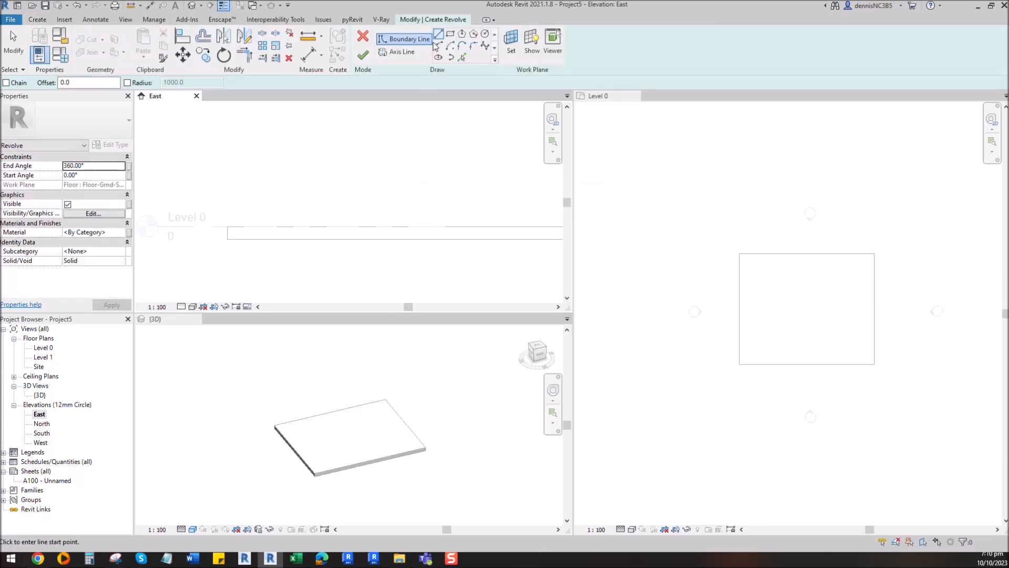
Draw a vertical boundary line 6000 mm long from Level 1 down to Level 0 above the slab.
{"action": "scroll", "coordinate": [379, 263], "scroll_direction": "down", "scroll_amount": 3}
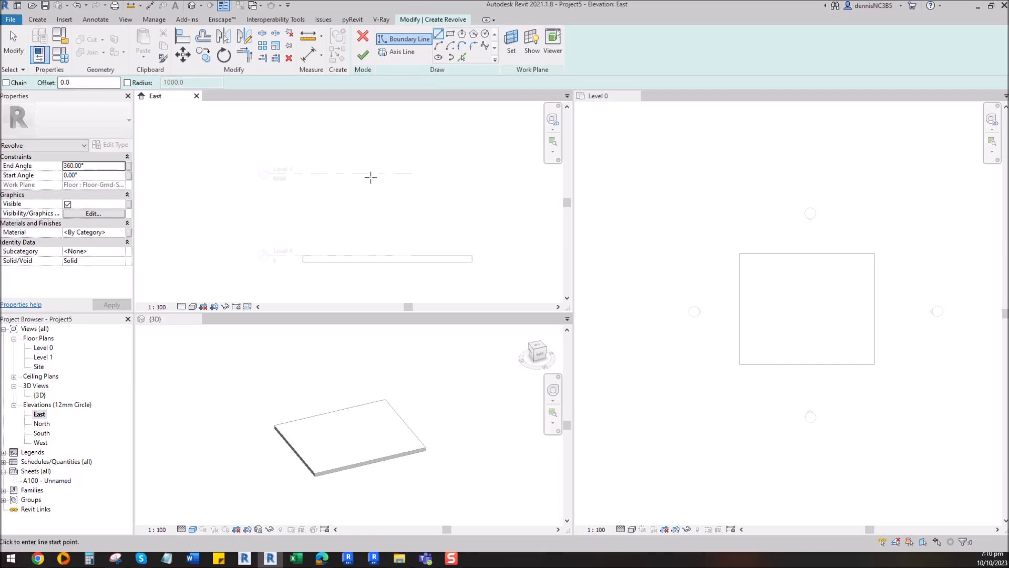
{"action": "left_click", "coordinate": [371, 174]}
{"action": "left_click", "coordinate": [371, 256]}
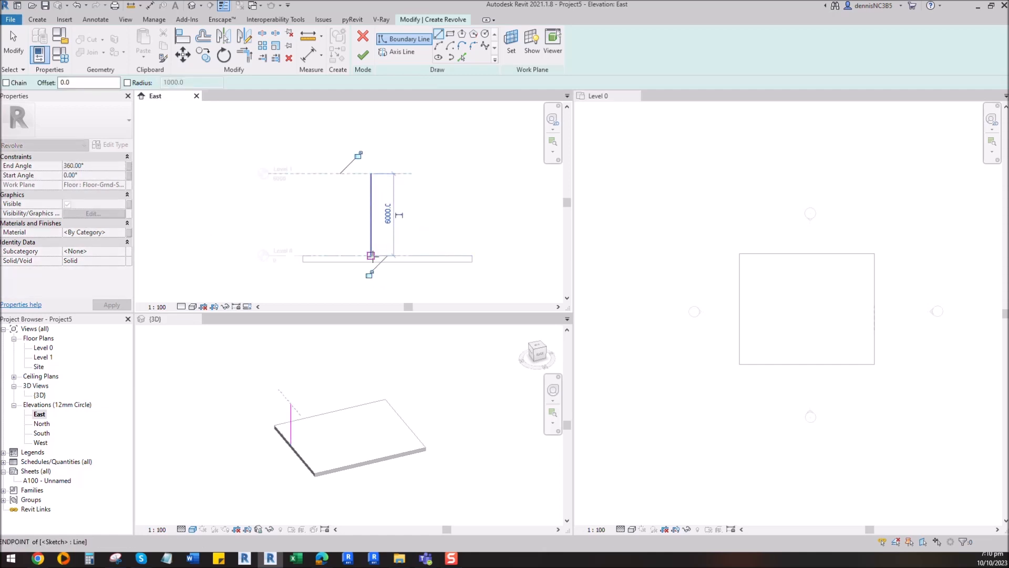
{"action": "key", "text": "Escape"}
{"action": "key", "text": "Escape"}
Enlarge the East elevation pane above the 3D view and close the Level 0 plan view.
{"action": "scroll", "coordinate": [376, 247], "scroll_direction": "up", "scroll_amount": 3}
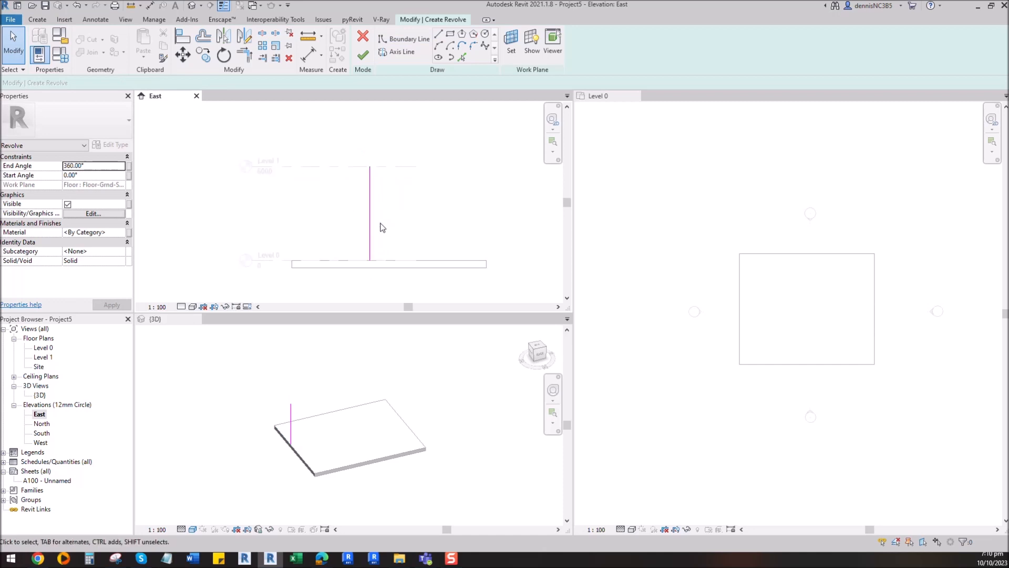
{"action": "scroll", "coordinate": [376, 248], "scroll_direction": "up", "scroll_amount": 1}
{"action": "left_click_drag", "start_coordinate": [326, 313], "coordinate": [326, 408]}
{"action": "middle_click_drag", "start_coordinate": [404, 476], "coordinate": [332, 475], "text": "shift"}
{"action": "left_click", "coordinate": [392, 173]}
{"action": "scroll", "coordinate": [388, 168], "scroll_direction": "up", "scroll_amount": 3}
{"action": "middle_click_drag", "start_coordinate": [388, 167], "coordinate": [386, 165]}
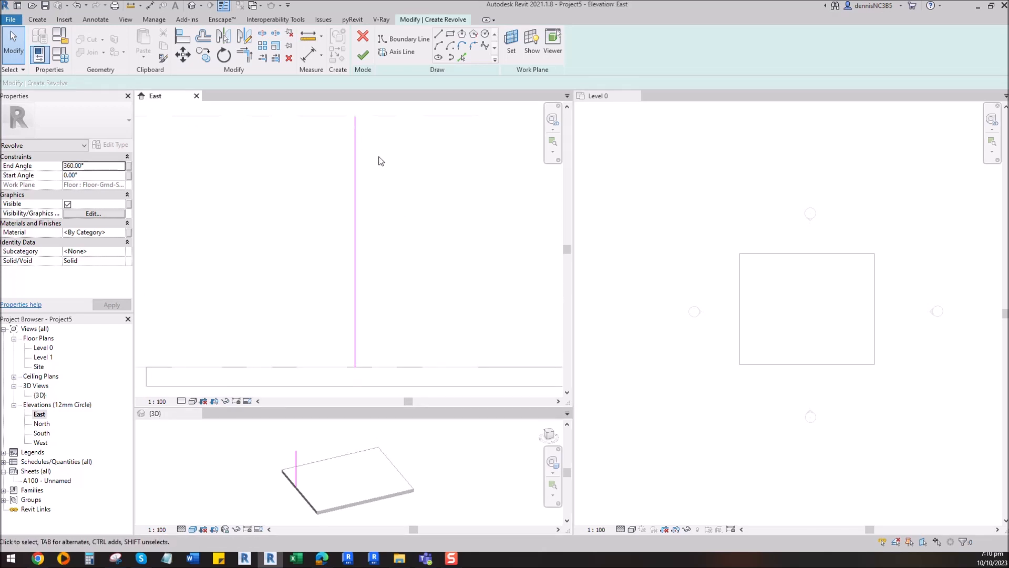
{"action": "left_click", "coordinate": [636, 96]}
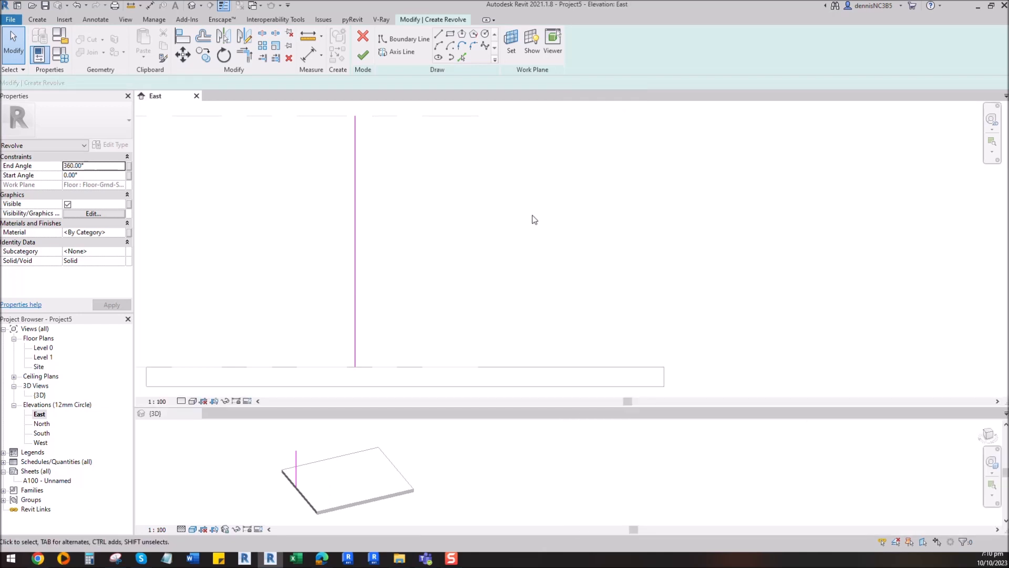
{"action": "scroll", "coordinate": [433, 229], "scroll_direction": "down", "scroll_amount": 2}
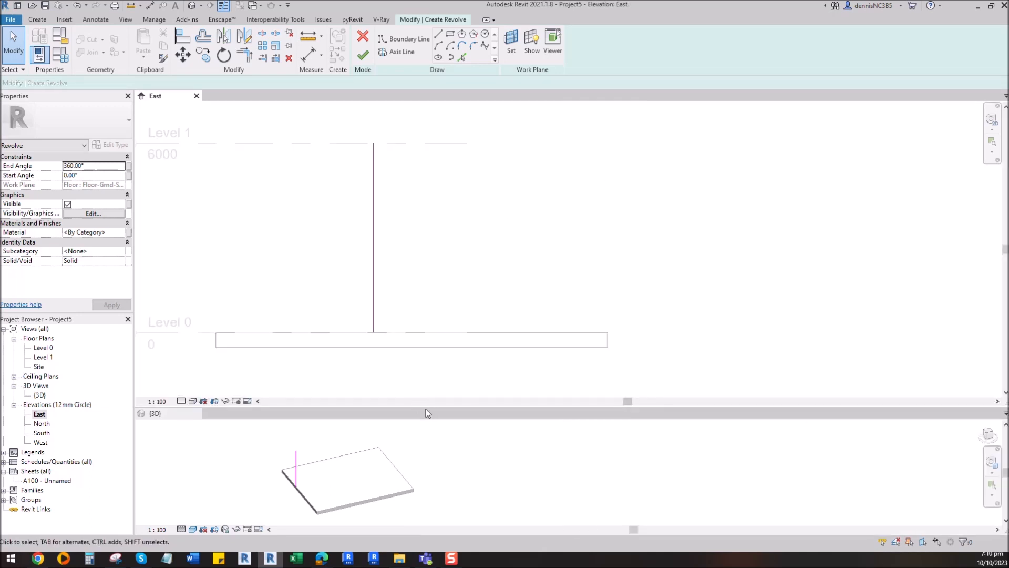
Close and reopen the 3D view, then tile it side by side with the East elevation.
{"action": "left_click", "coordinate": [177, 414]}
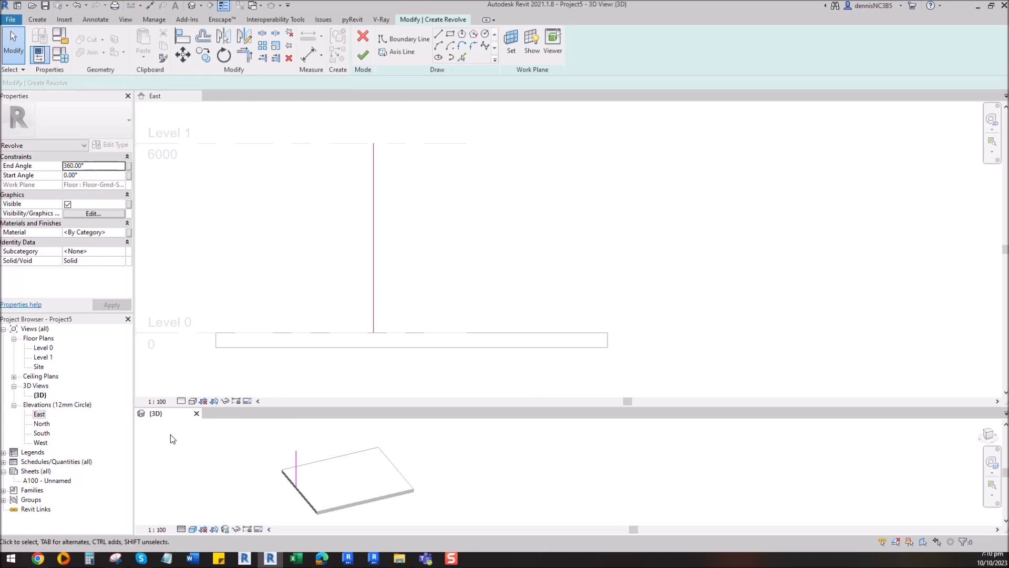
{"action": "left_click", "coordinate": [197, 414]}
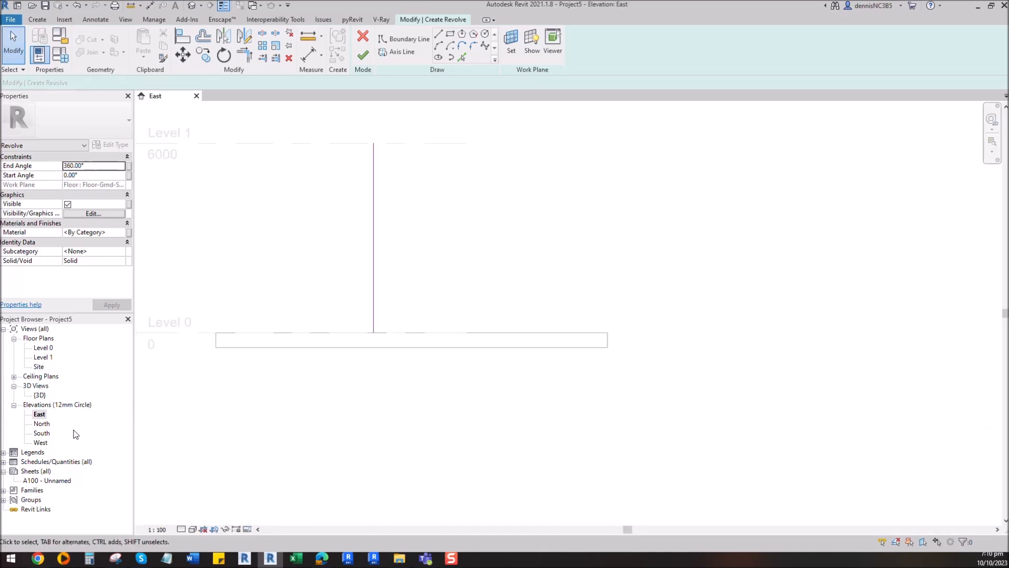
{"action": "double_click", "coordinate": [40, 396]}
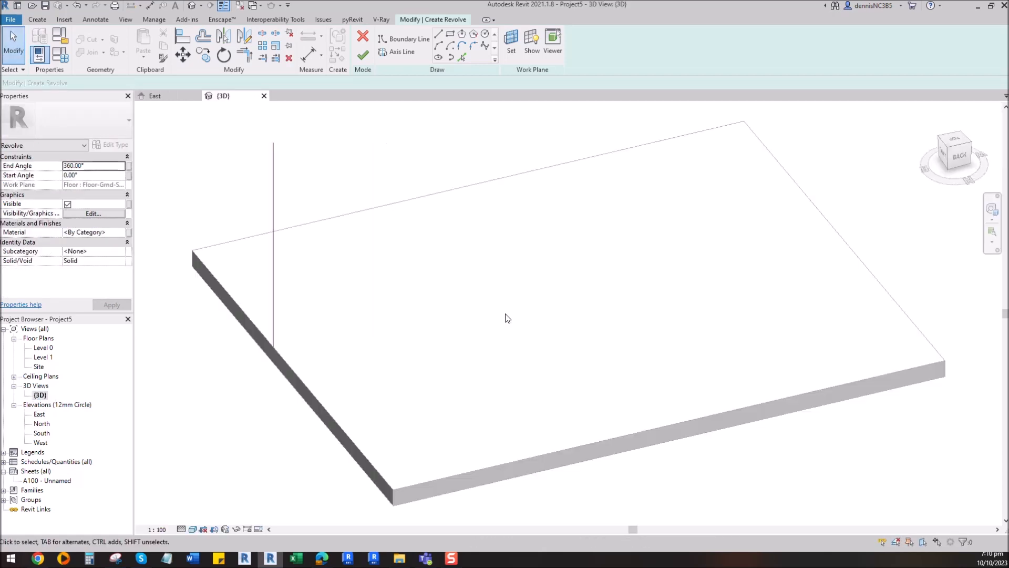
{"action": "left_click", "coordinate": [126, 19]}
{"action": "left_click", "coordinate": [307, 55]}
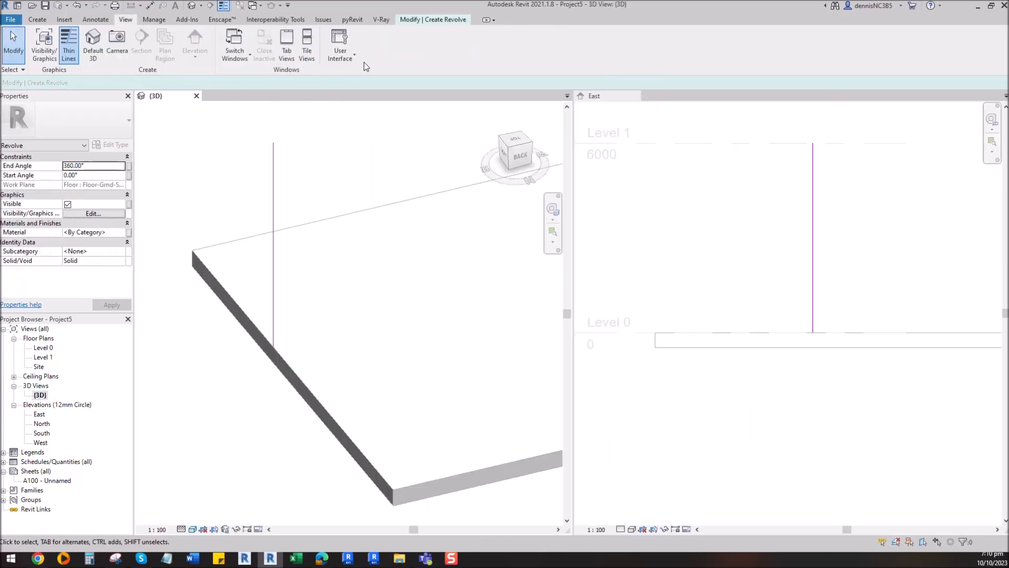
{"action": "scroll", "coordinate": [747, 281], "scroll_direction": "down", "scroll_amount": 3}
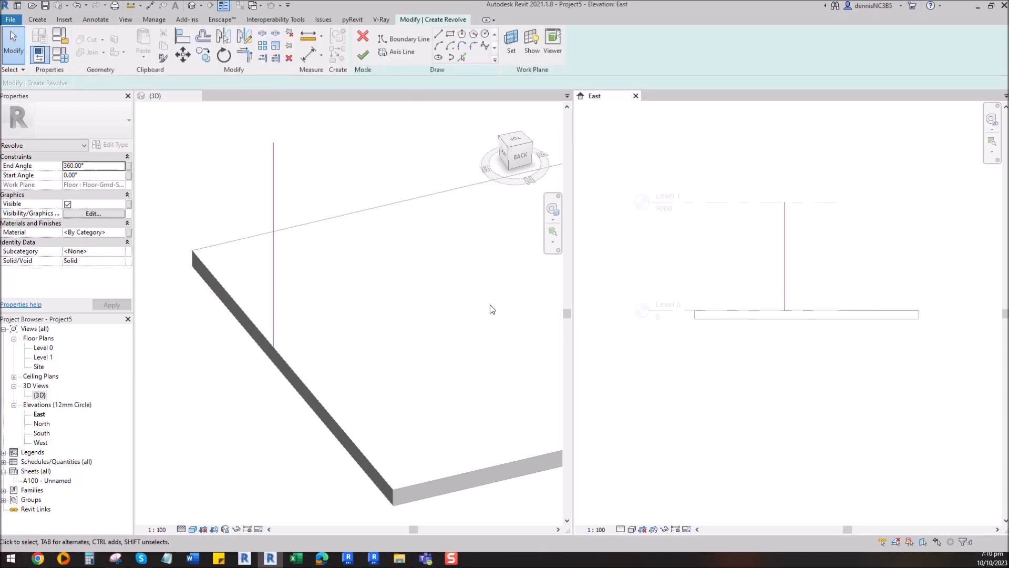
{"action": "scroll", "coordinate": [281, 308], "scroll_direction": "down", "scroll_amount": 4}
{"action": "scroll", "coordinate": [399, 337], "scroll_direction": "down", "scroll_amount": 2}
{"action": "scroll", "coordinate": [790, 222], "scroll_direction": "up", "scroll_amount": 3}
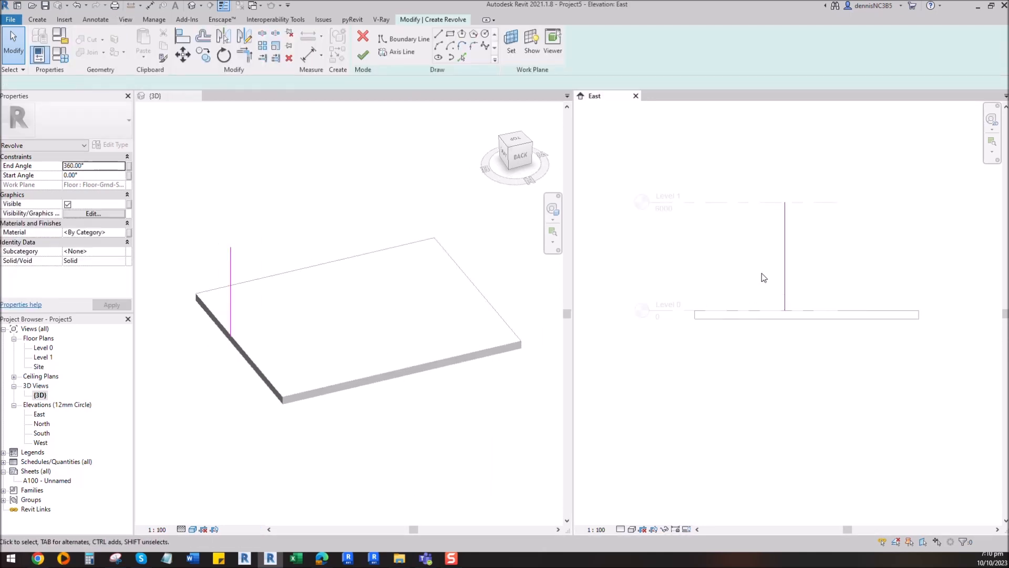
{"action": "scroll", "coordinate": [788, 253], "scroll_direction": "up", "scroll_amount": 2}
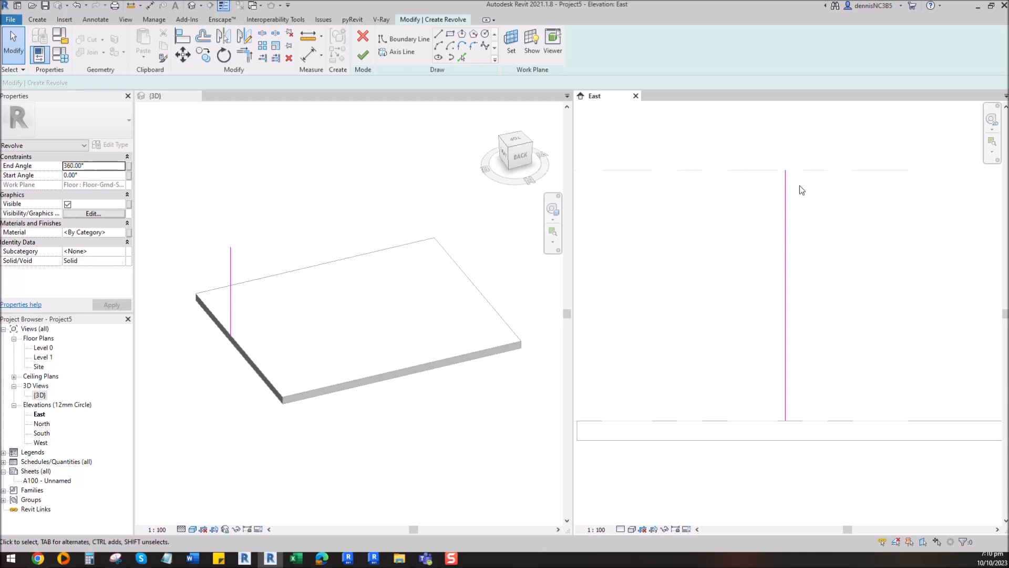
Draw a vertical guide line about 7000 mm long, parallel to the first boundary line at about 676 mm, crossing both levels.
{"action": "left_click", "coordinate": [438, 37]}
{"action": "left_click", "coordinate": [783, 168]}
{"action": "key", "text": "Escape"}
{"action": "left_click", "coordinate": [816, 155]}
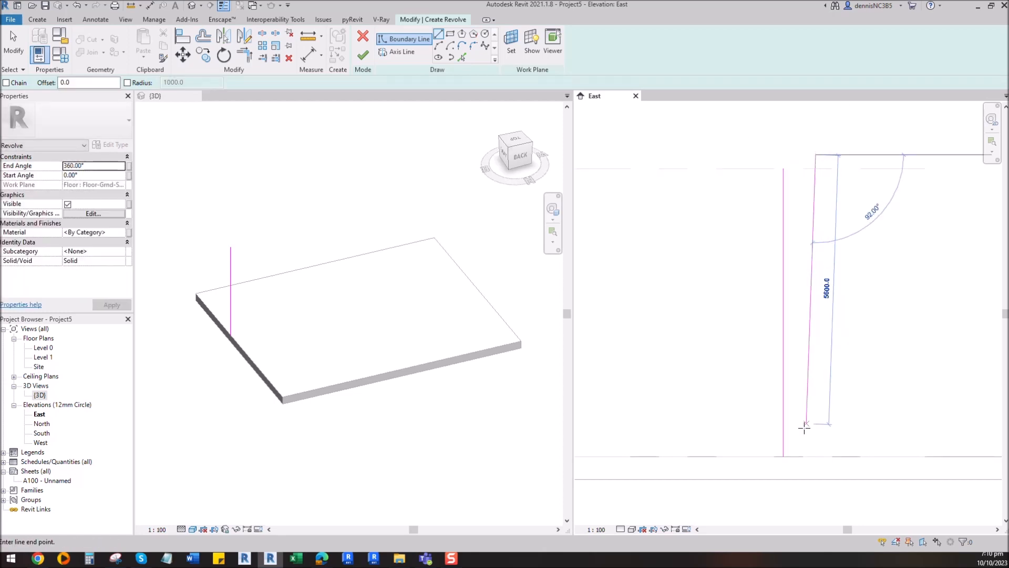
{"action": "left_click", "coordinate": [818, 491]}
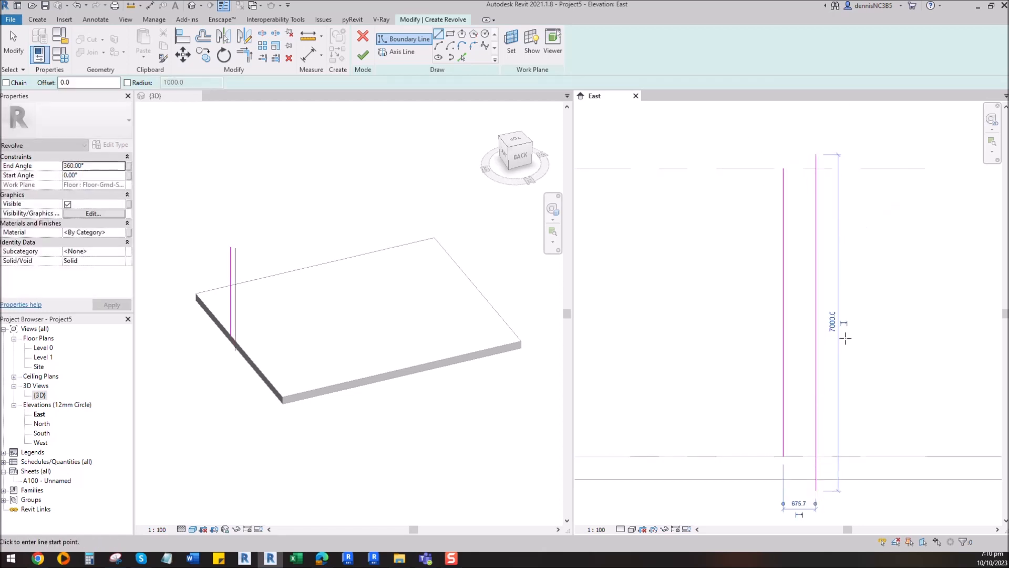
Draw the profile's top edge along Level 1 to the guide line and a 60 mm vertical line down from its outer end.
{"action": "scroll", "coordinate": [822, 166], "scroll_direction": "up", "scroll_amount": 2}
{"action": "left_click", "coordinate": [753, 168]}
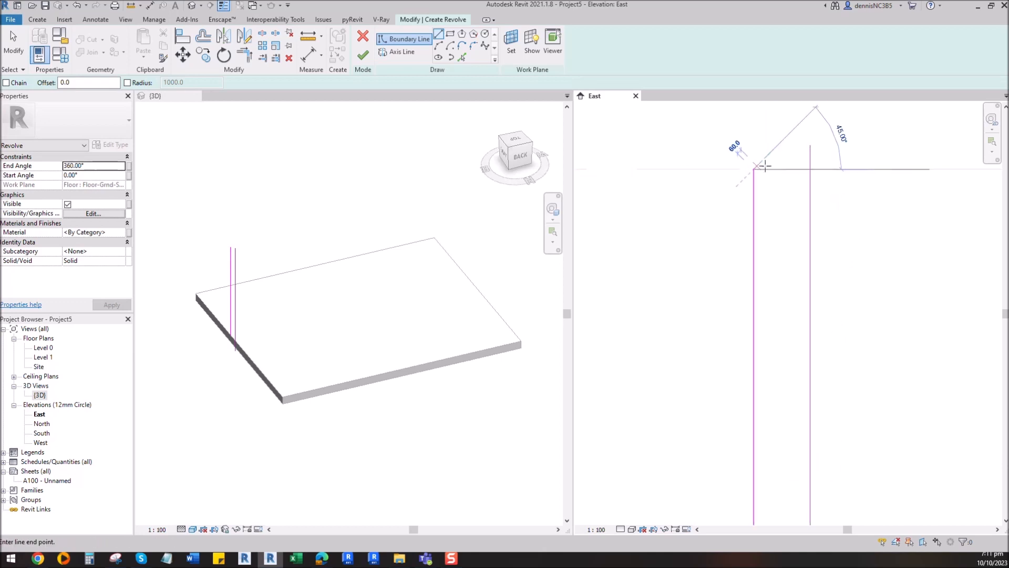
{"action": "left_click", "coordinate": [810, 168]}
{"action": "scroll", "coordinate": [804, 168], "scroll_direction": "up", "scroll_amount": 3}
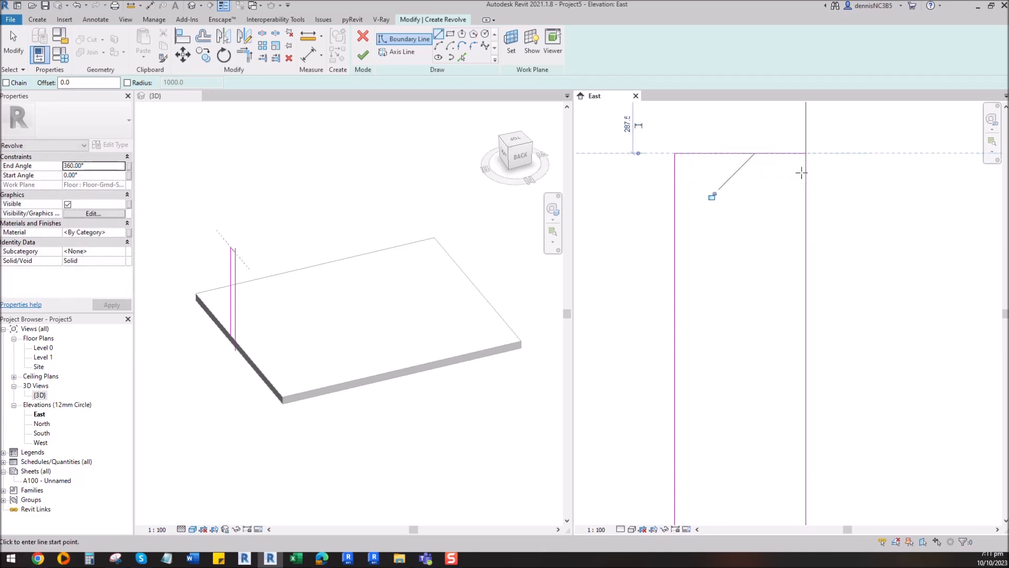
{"action": "left_click", "coordinate": [805, 152]}
{"action": "scroll", "coordinate": [805, 164], "scroll_direction": "up", "scroll_amount": 2}
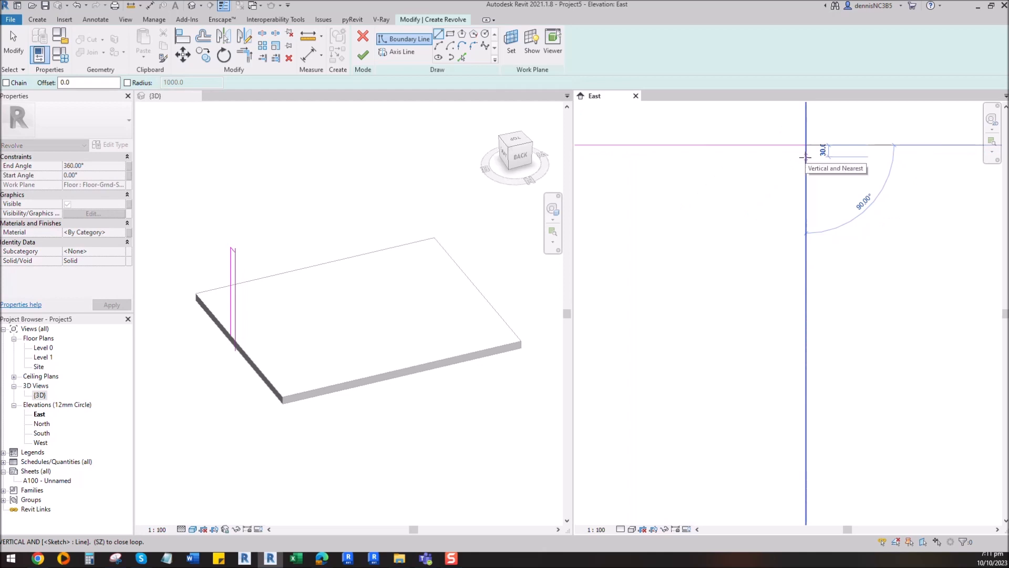
{"action": "left_click", "coordinate": [806, 158]}
{"action": "key", "text": "Escape"}
{"action": "scroll", "coordinate": [736, 180], "scroll_direction": "down", "scroll_amount": 3}
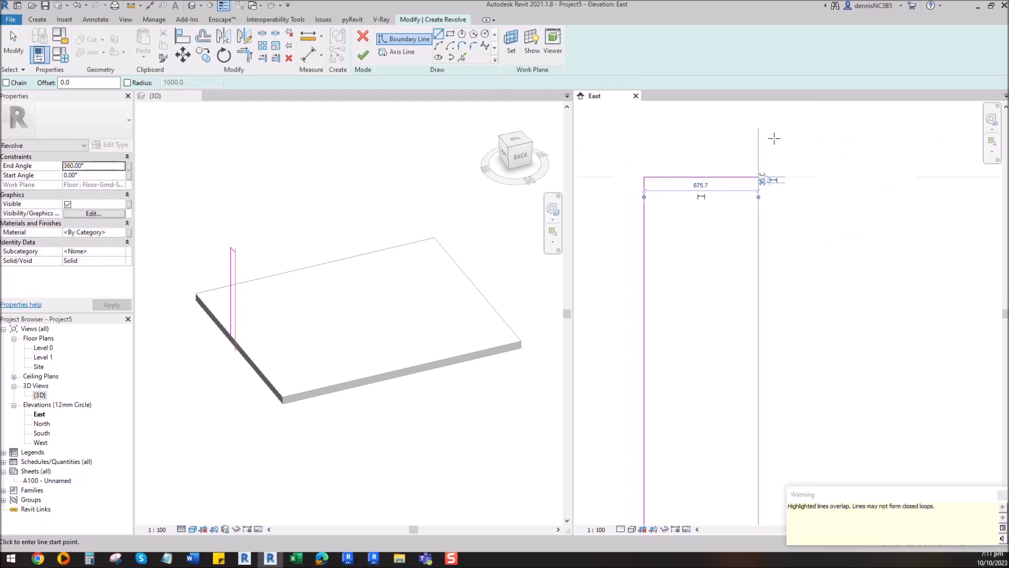
Delete the long vertical guide line from the revolve sketch.
{"action": "key", "text": "Escape"}
{"action": "left_click", "coordinate": [757, 147]}
{"action": "key", "text": "Delete"}
{"action": "scroll", "coordinate": [759, 185], "scroll_direction": "up", "scroll_amount": 2}
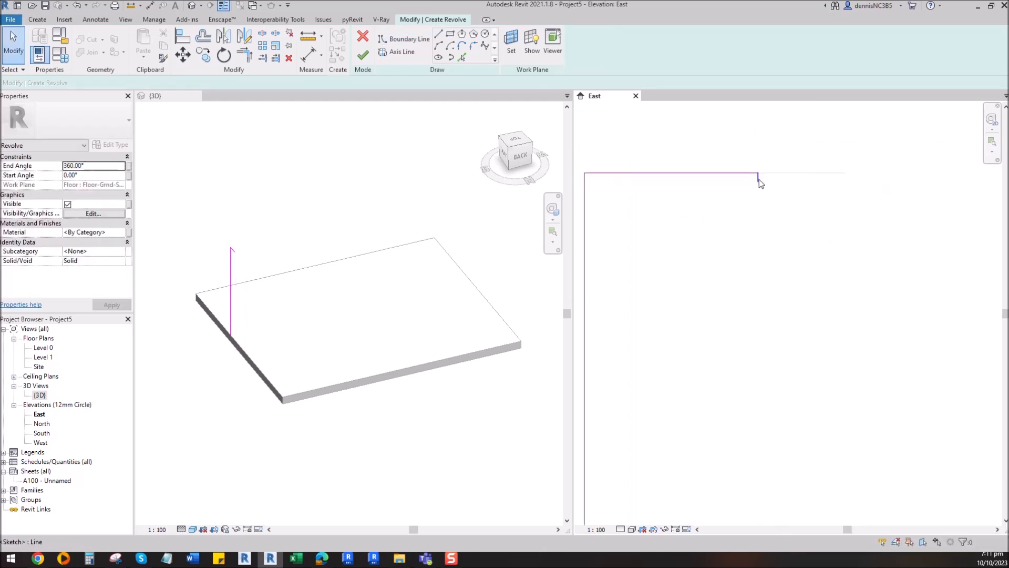
Draw the capital's first steps below the short edge: 40 mm inward, 40 mm down and 40 mm inward.
{"action": "left_click", "coordinate": [757, 183]}
{"action": "key", "text": "l"}
{"action": "key", "text": "i"}
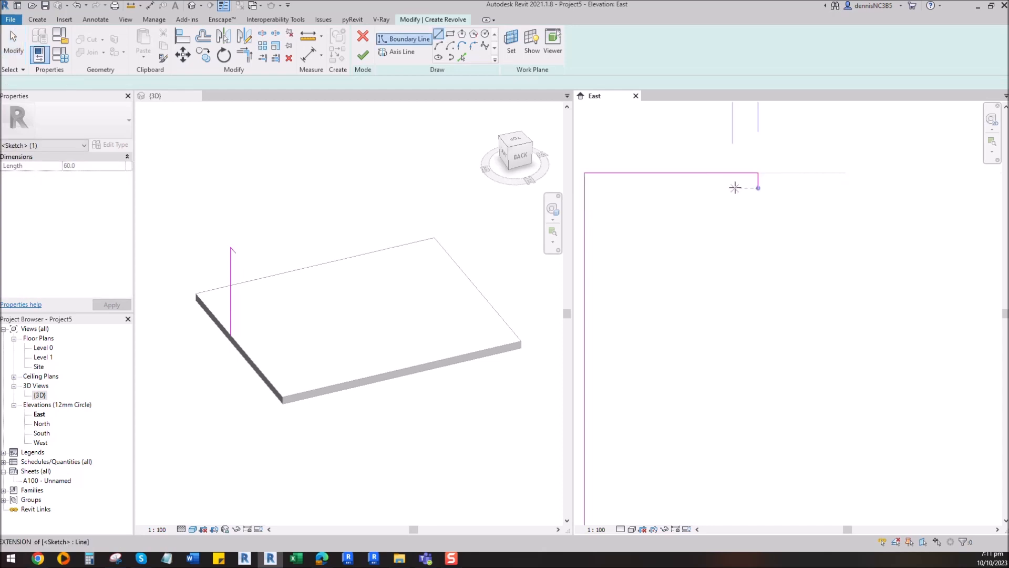
{"action": "scroll", "coordinate": [746, 188], "scroll_direction": "up", "scroll_amount": 1}
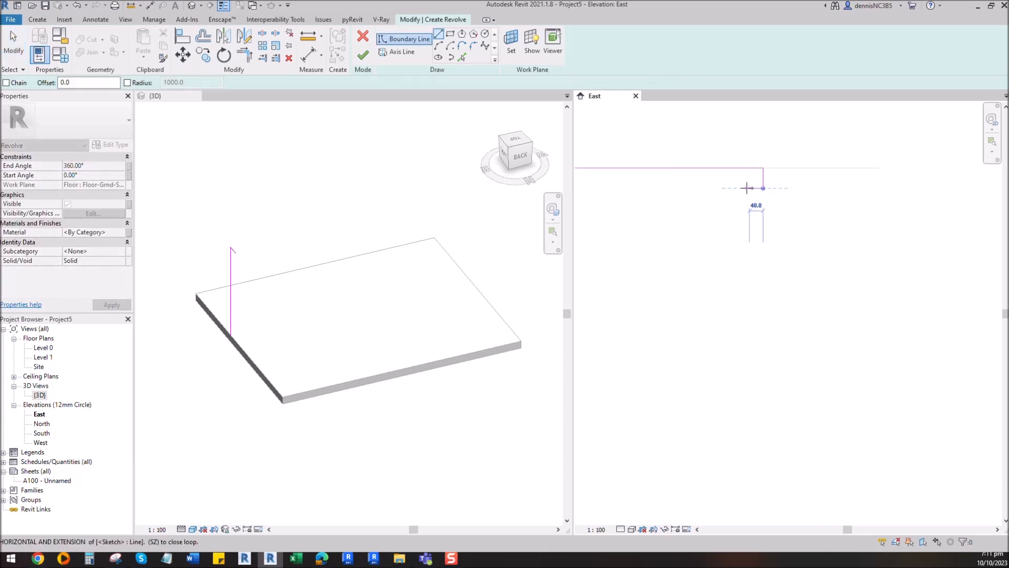
{"action": "left_click", "coordinate": [749, 187]}
{"action": "left_click", "coordinate": [749, 201]}
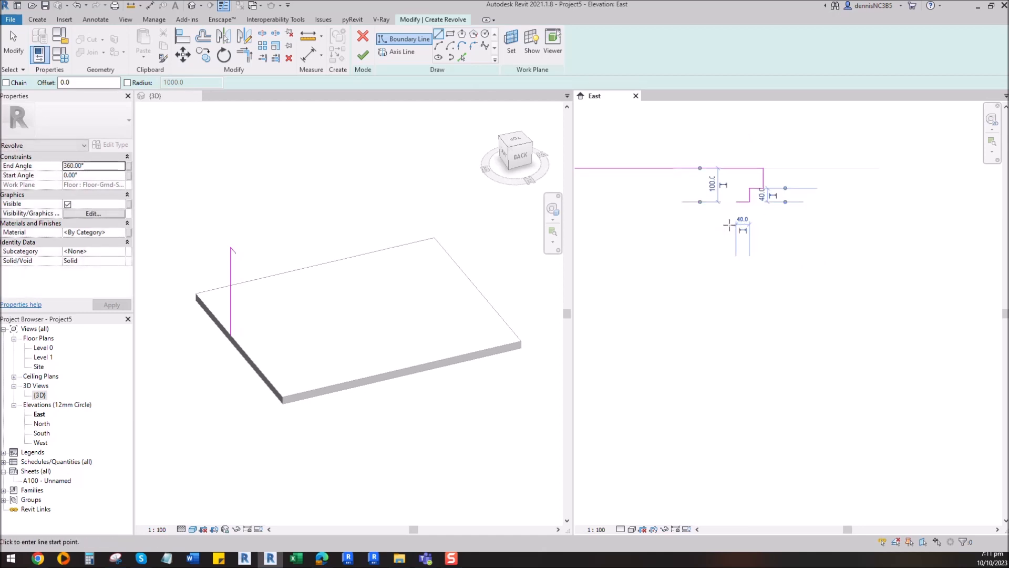
Draw an outward-bulging arc of about 233 mm radius down from the inner end of the last step.
{"action": "left_click", "coordinate": [438, 46]}
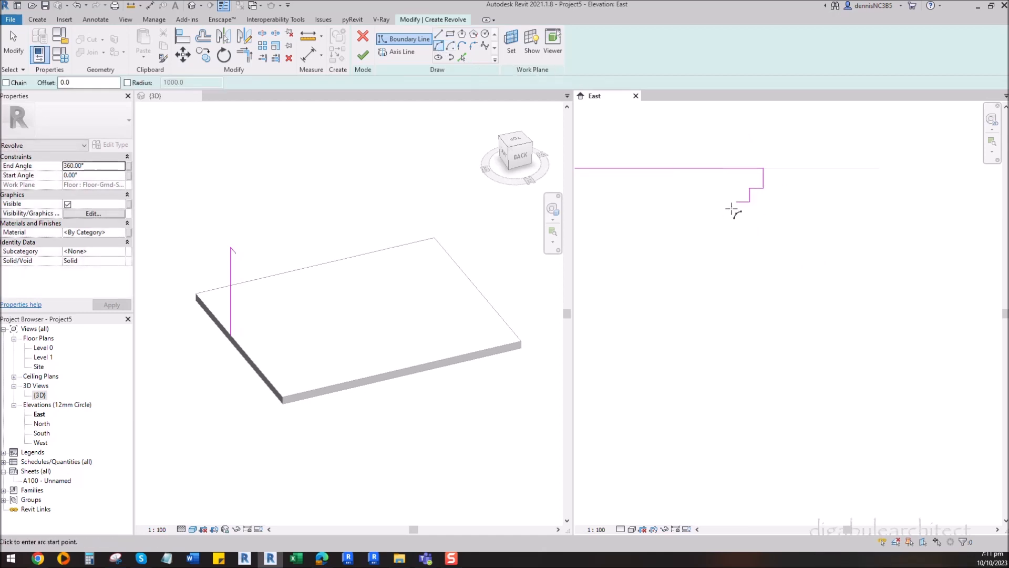
{"action": "left_click", "coordinate": [736, 202]}
{"action": "left_click", "coordinate": [720, 261]}
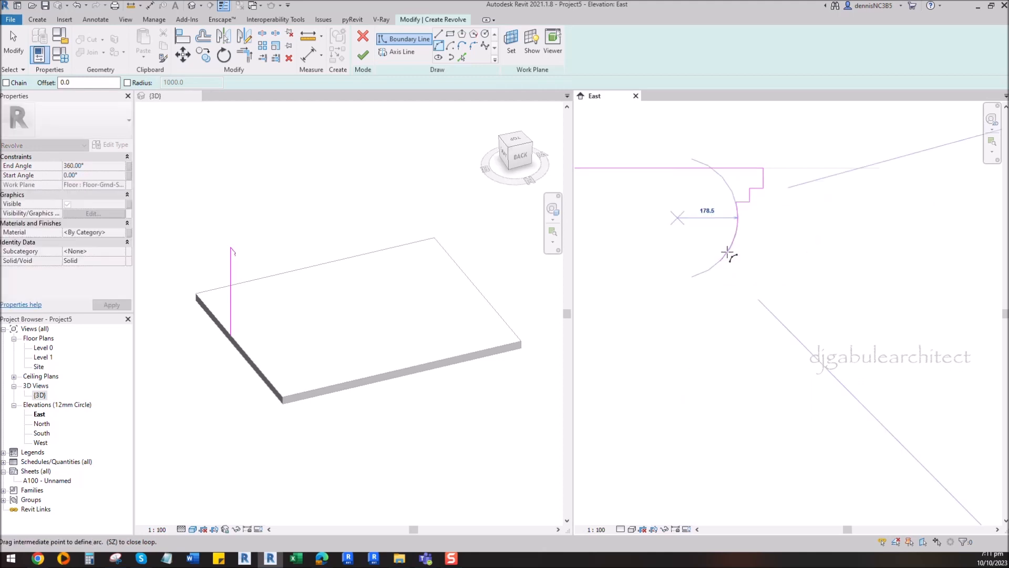
{"action": "left_click", "coordinate": [731, 245]}
{"action": "scroll", "coordinate": [745, 218], "scroll_direction": "down", "scroll_amount": 2}
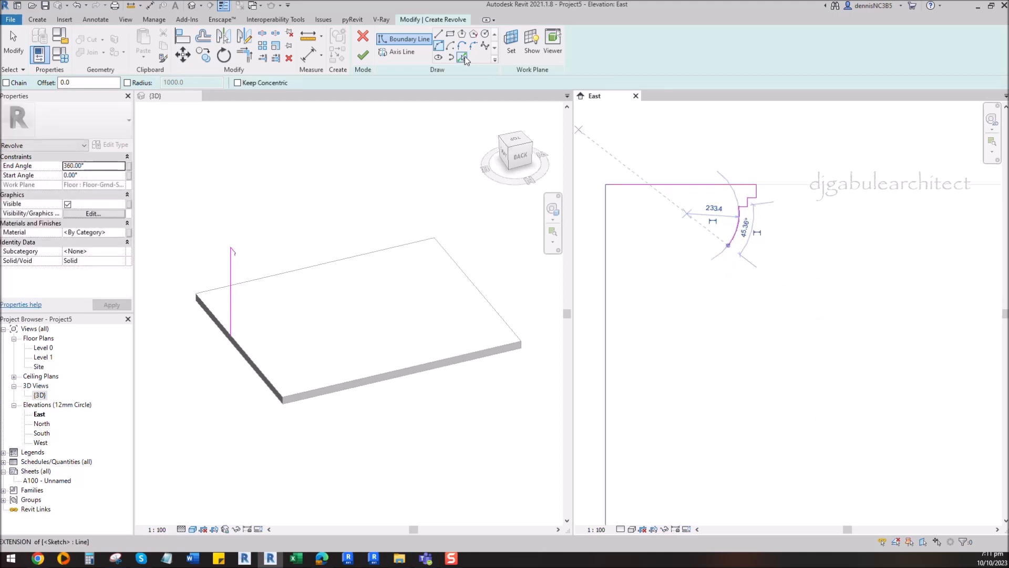
Continue the profile below the arc with a short inward line, a 60 mm vertical line and a 100 mm inward line.
{"action": "key", "text": "l"}
{"action": "key", "text": "i"}
{"action": "left_click", "coordinate": [727, 246]}
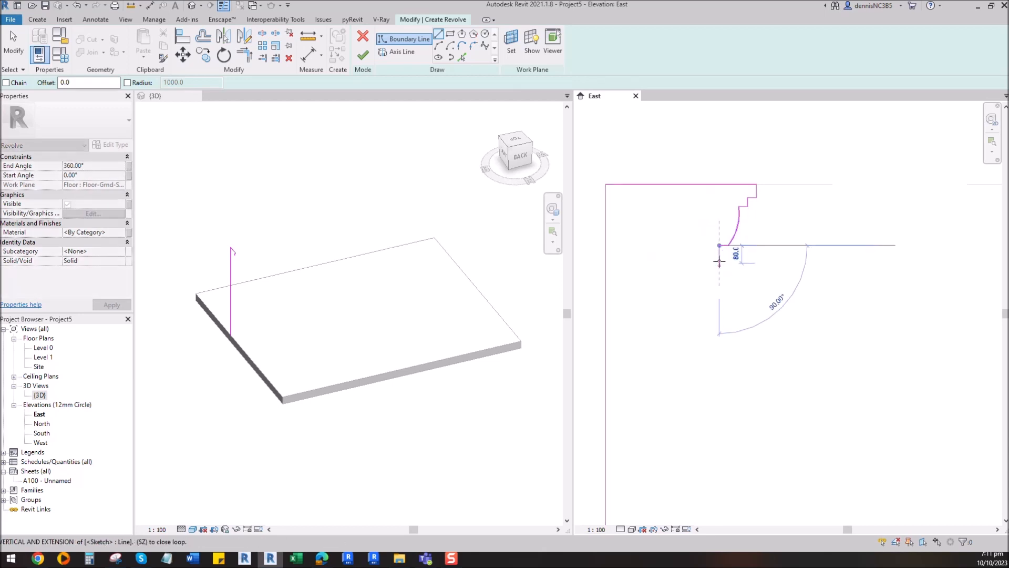
{"action": "left_click", "coordinate": [720, 258]}
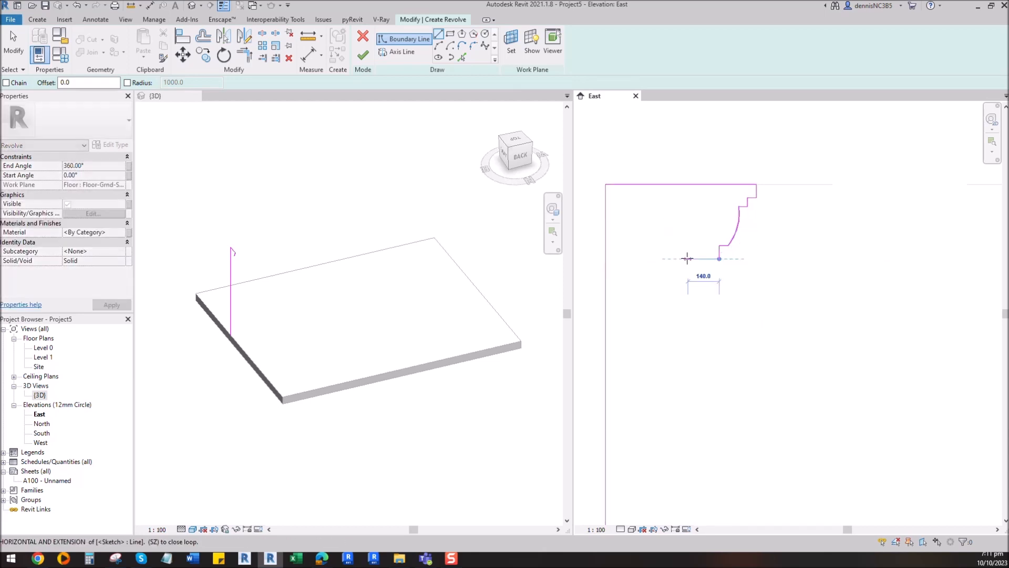
{"action": "left_click", "coordinate": [698, 259]}
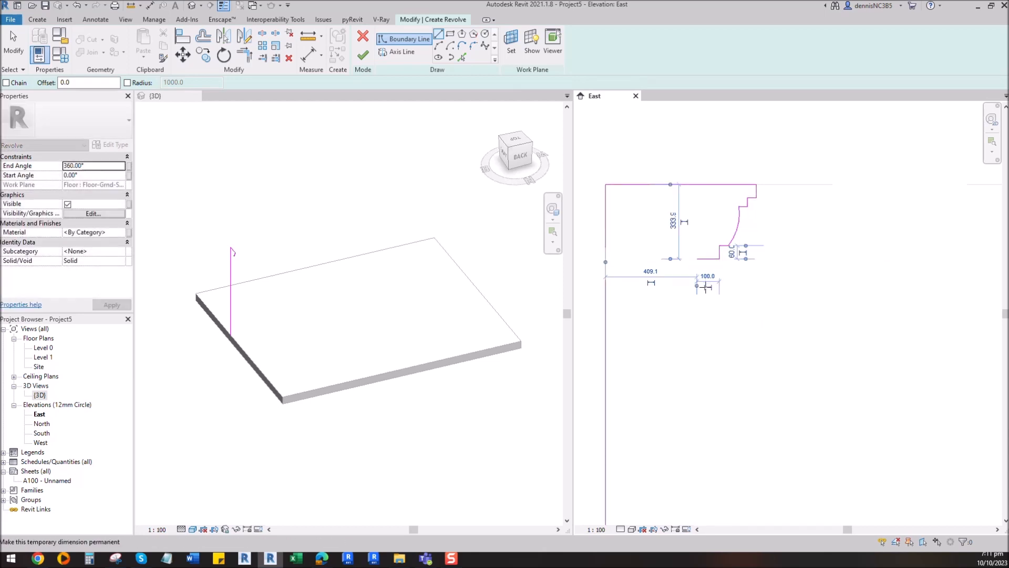
Draw an inward-curving arc about 158 mm high down from the end of the 100 mm line.
{"action": "left_click", "coordinate": [438, 46]}
{"action": "left_click", "coordinate": [698, 259]}
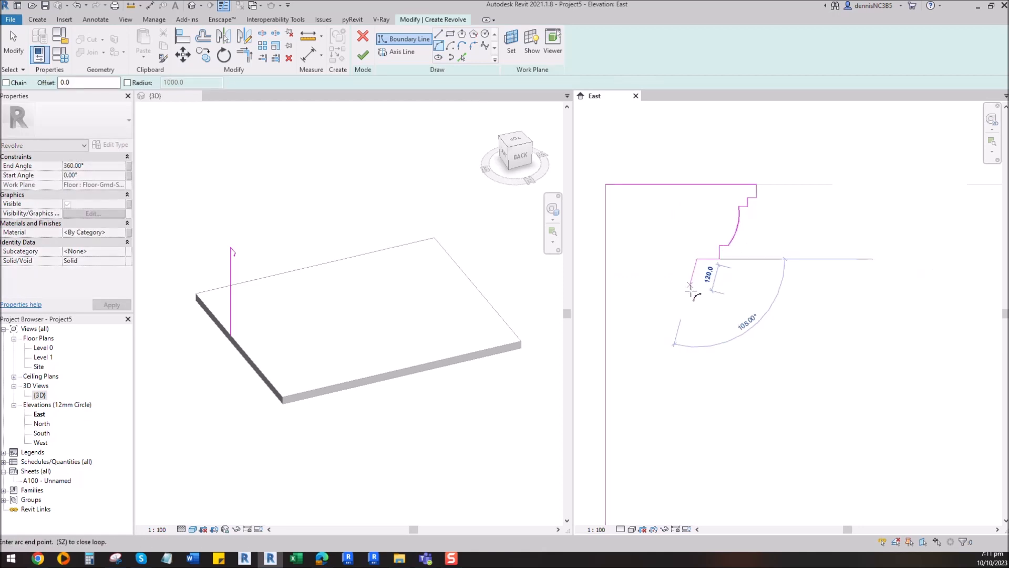
{"action": "left_click", "coordinate": [691, 292]}
{"action": "left_click", "coordinate": [691, 284]}
Draw the column neck below the second arc: 40 mm inward, 240 mm down and 20 mm inward.
{"action": "left_click", "coordinate": [439, 34]}
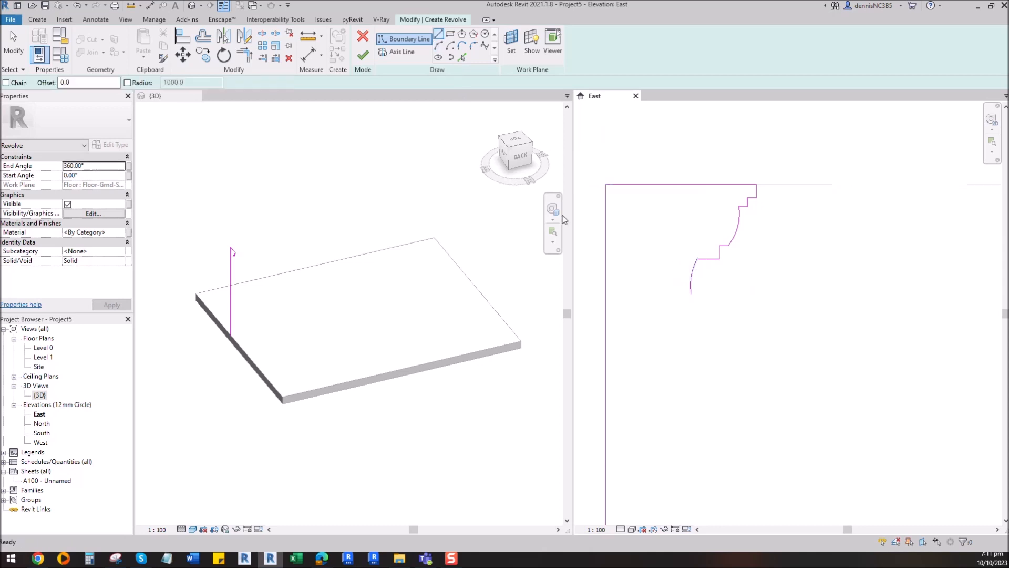
{"action": "left_click", "coordinate": [690, 294]}
{"action": "left_click", "coordinate": [683, 294]}
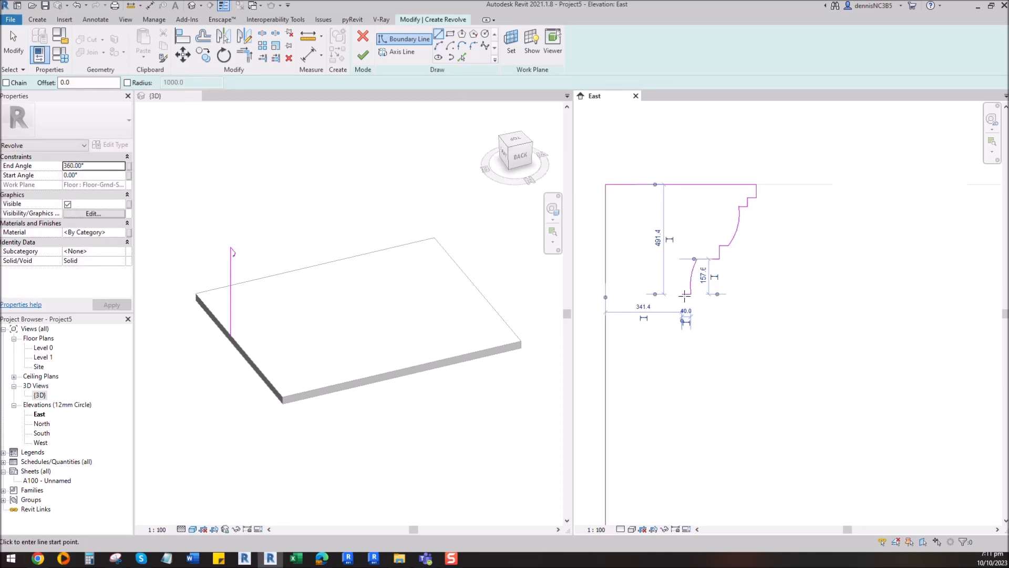
{"action": "left_click", "coordinate": [681, 294]}
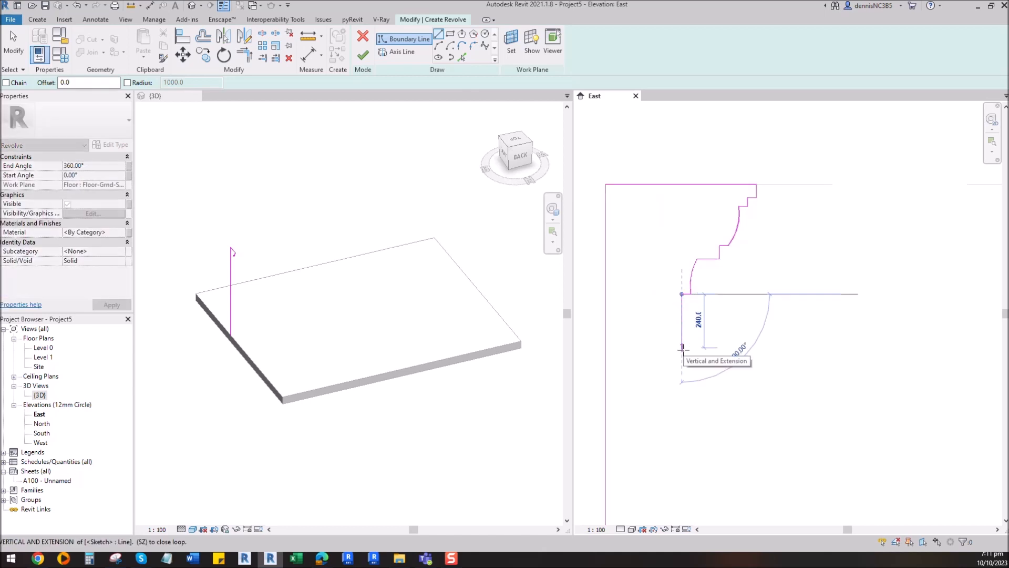
{"action": "left_click", "coordinate": [681, 347]}
{"action": "left_click", "coordinate": [681, 347]}
{"action": "left_click", "coordinate": [677, 347]}
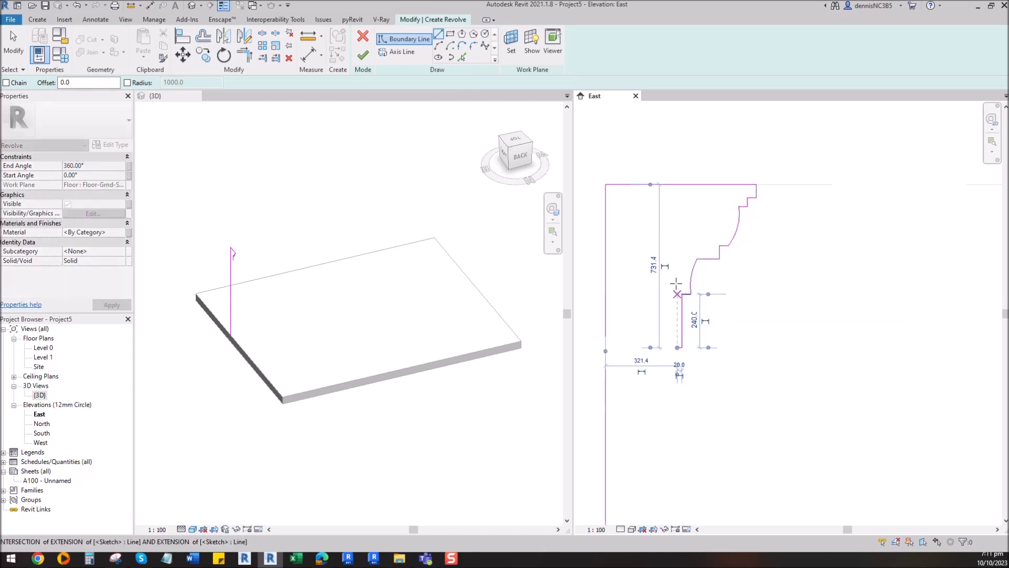
Draw a vertical boundary line down from the inner end of the 20 mm neck line.
{"action": "scroll", "coordinate": [681, 261], "scroll_direction": "down", "scroll_amount": 5}
{"action": "scroll", "coordinate": [688, 285], "scroll_direction": "up", "scroll_amount": 4}
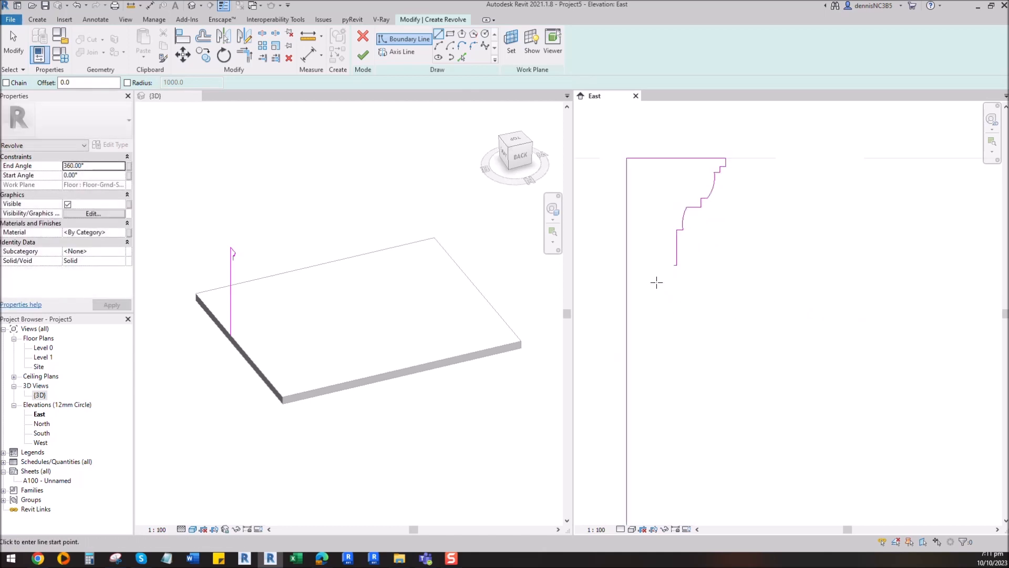
{"action": "left_click", "coordinate": [673, 264]}
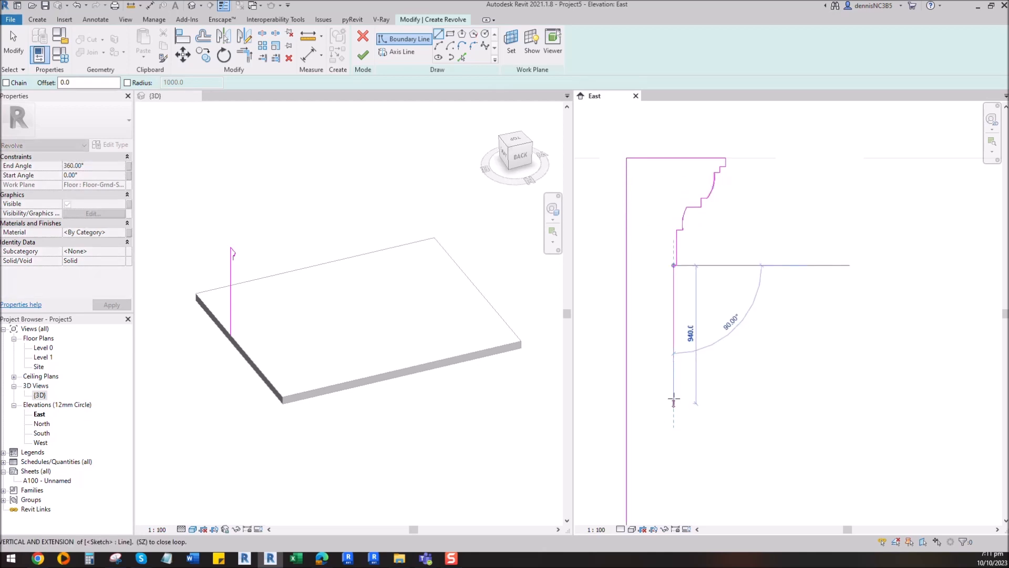
{"action": "left_click", "coordinate": [670, 311]}
{"action": "scroll", "coordinate": [673, 310], "scroll_direction": "down", "scroll_amount": 3}
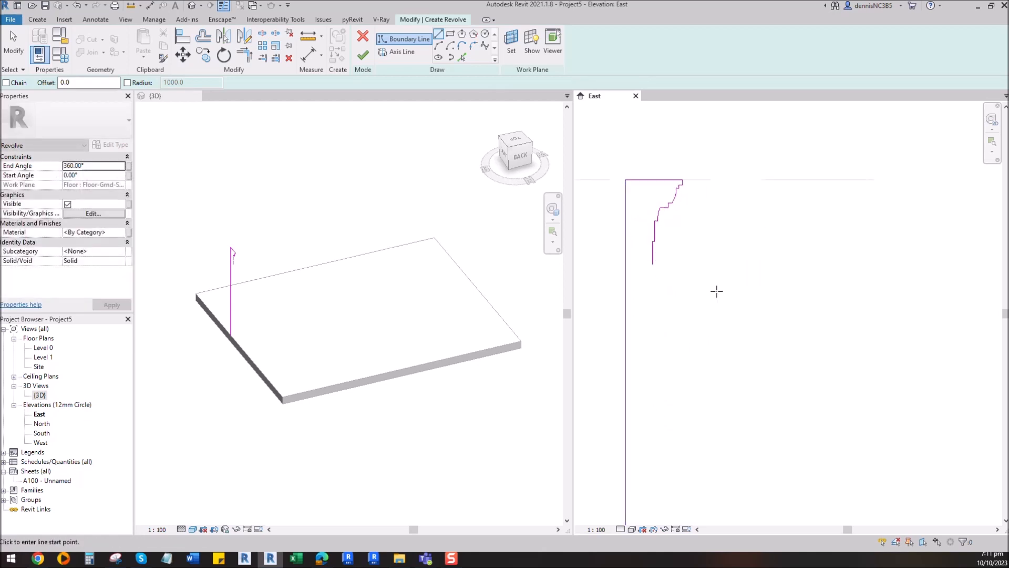
Draw a long, slightly outward-bulging arc down from the lower end of the neck to form the shaft.
{"action": "left_click", "coordinate": [438, 46]}
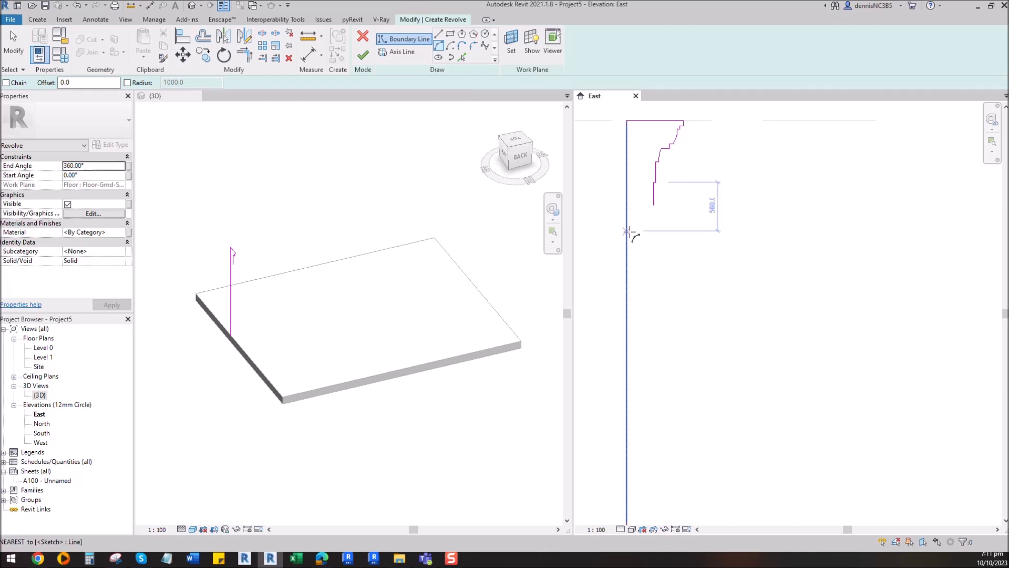
{"action": "left_click", "coordinate": [653, 207]}
{"action": "scroll", "coordinate": [660, 205], "scroll_direction": "down", "scroll_amount": 2}
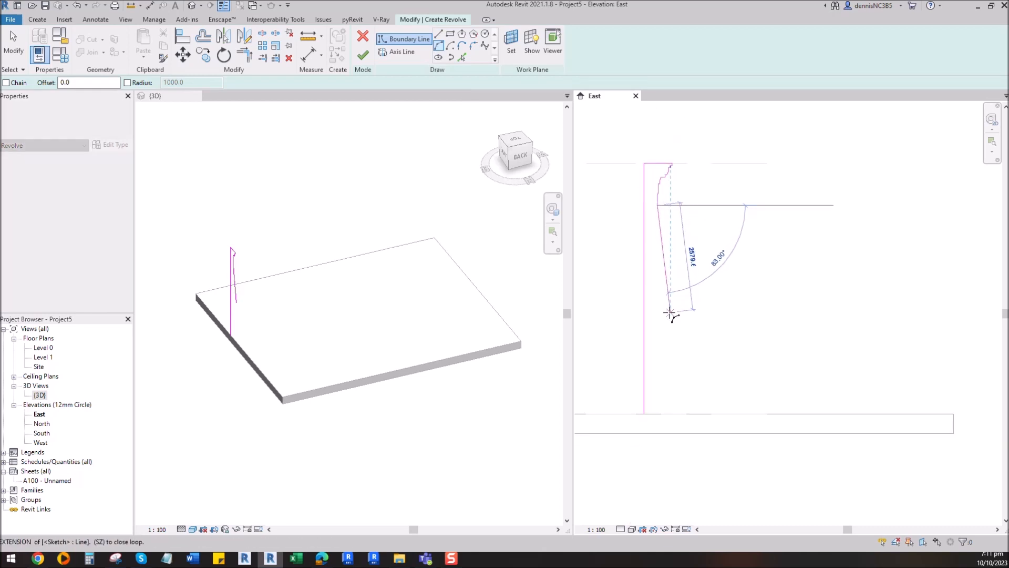
{"action": "scroll", "coordinate": [661, 291], "scroll_direction": "up", "scroll_amount": 1}
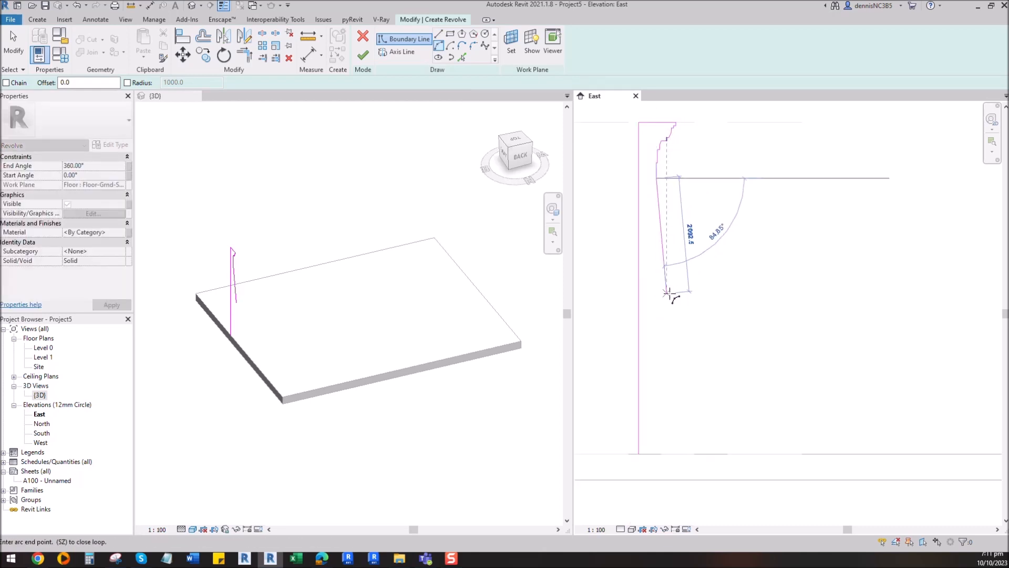
{"action": "left_click", "coordinate": [667, 261]}
{"action": "scroll", "coordinate": [664, 294], "scroll_direction": "up", "scroll_amount": 1}
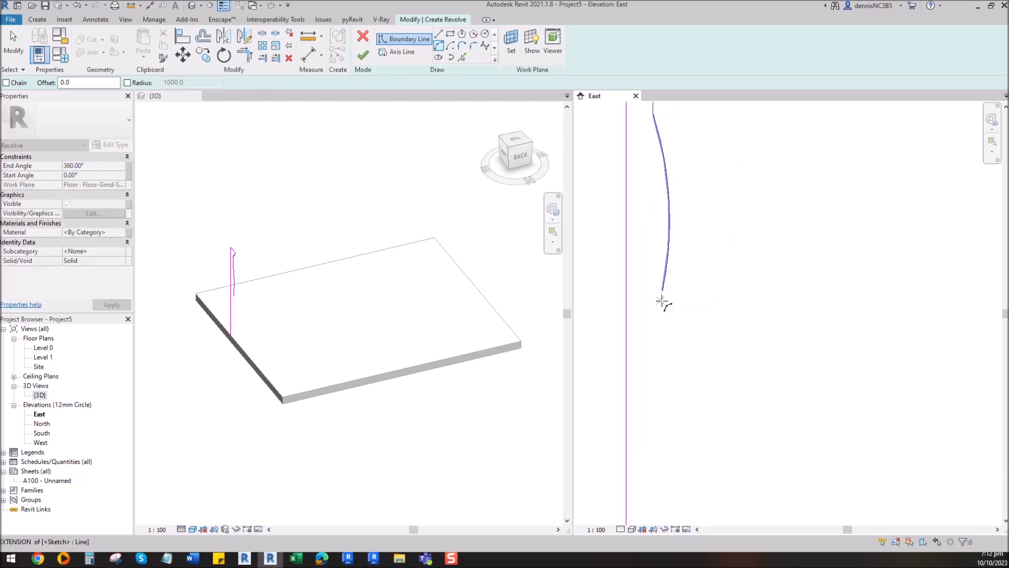
Draw a notch below the shaft arc with boundary lines 60 mm inward, 60 mm down, 60 mm outward and 60 mm down.
{"action": "left_click", "coordinate": [438, 33]}
{"action": "scroll", "coordinate": [662, 292], "scroll_direction": "up", "scroll_amount": 1}
{"action": "left_click", "coordinate": [661, 283]}
{"action": "scroll", "coordinate": [657, 283], "scroll_direction": "up", "scroll_amount": 1}
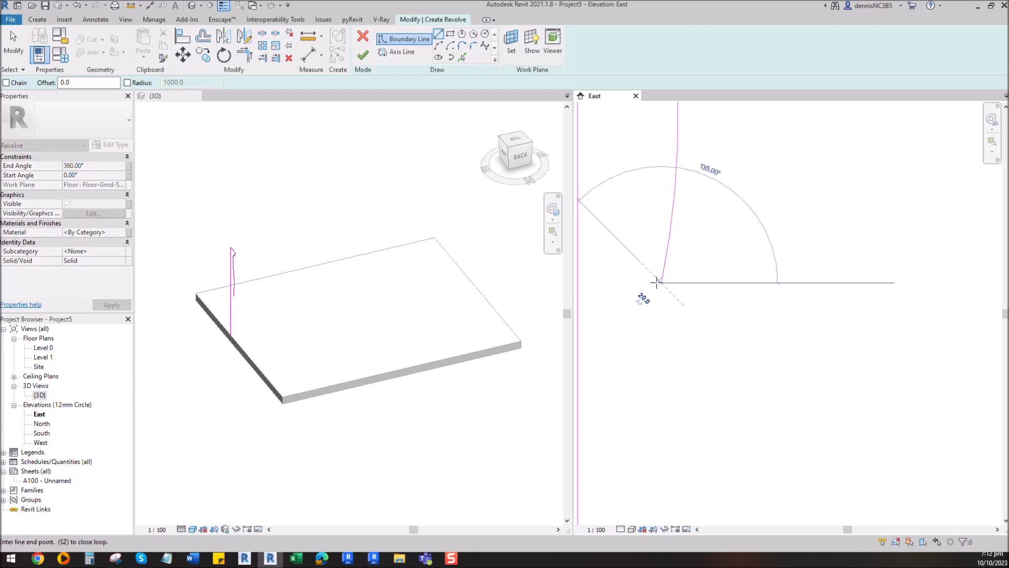
{"action": "left_click", "coordinate": [651, 283]}
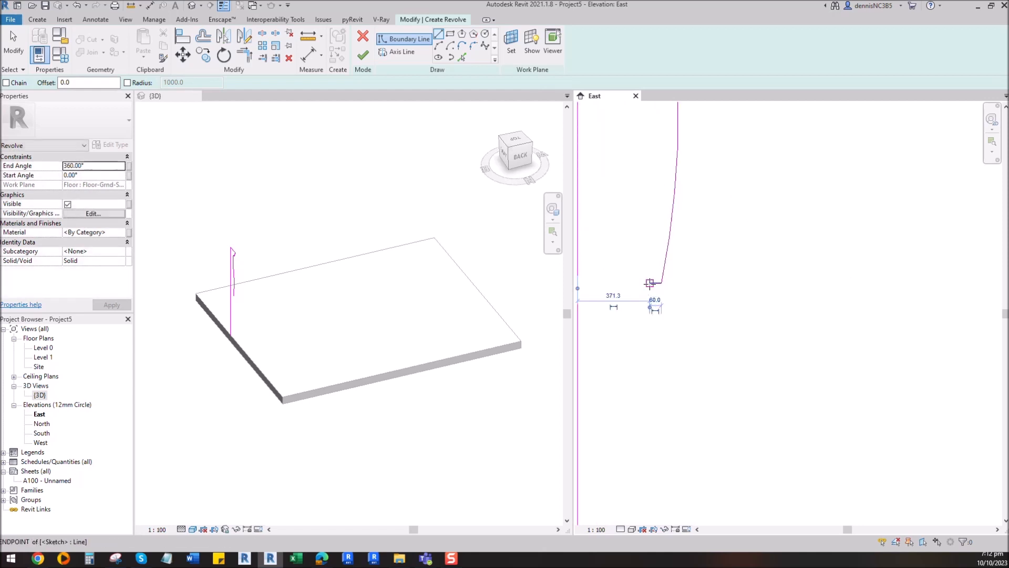
{"action": "left_click", "coordinate": [650, 283]}
{"action": "left_click", "coordinate": [649, 294]}
{"action": "scroll", "coordinate": [649, 293], "scroll_direction": "up", "scroll_amount": 1}
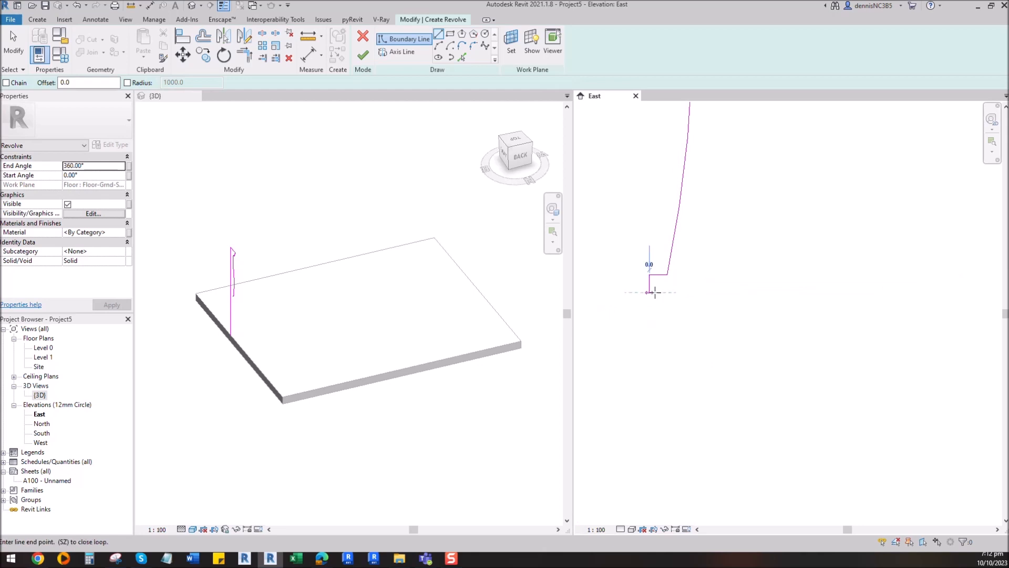
{"action": "left_click", "coordinate": [667, 292]}
{"action": "left_click", "coordinate": [667, 292]}
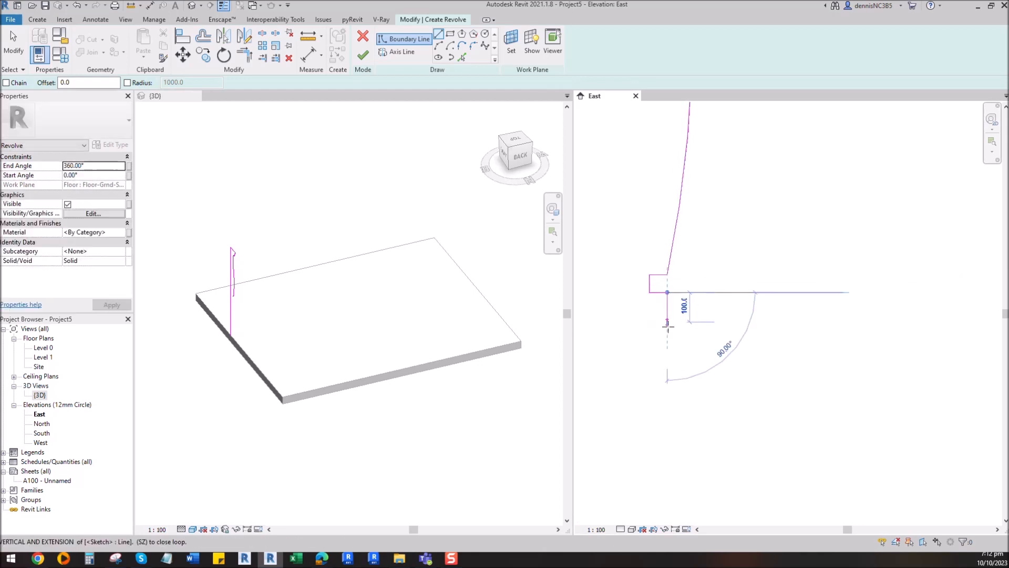
{"action": "left_click", "coordinate": [667, 310]}
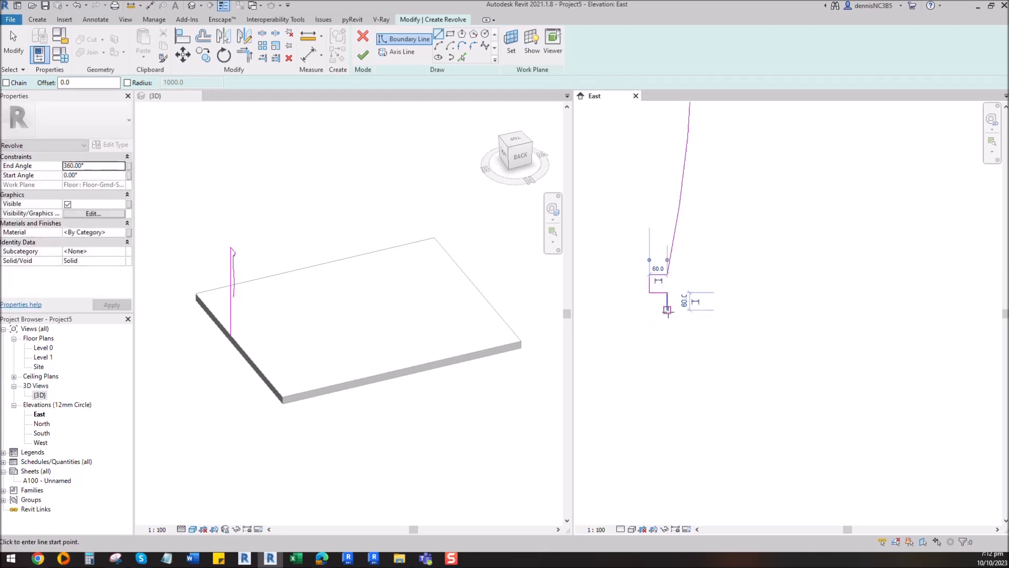
Draw a small projecting band below the notch with lines running outward, down and partly back inward.
{"action": "left_click", "coordinate": [668, 310]}
{"action": "left_click", "coordinate": [691, 310]}
{"action": "left_click", "coordinate": [691, 310]}
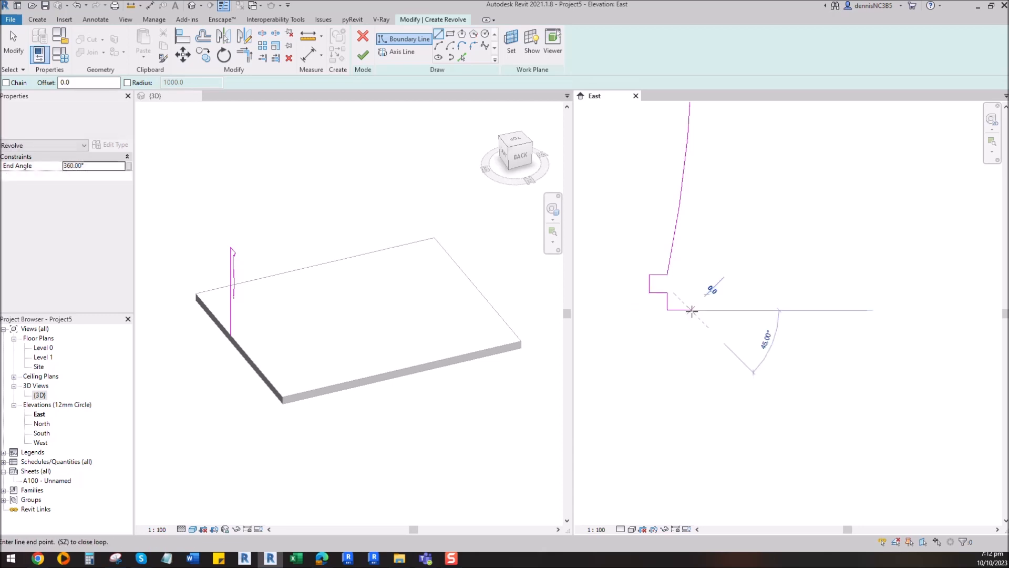
{"action": "left_click", "coordinate": [692, 328]}
{"action": "left_click", "coordinate": [691, 328]}
{"action": "left_click", "coordinate": [679, 329]}
Draw a short vertical boundary line down from the inner end of the projecting band.
{"action": "left_click", "coordinate": [679, 329]}
{"action": "scroll", "coordinate": [677, 279], "scroll_direction": "down", "scroll_amount": 2}
{"action": "scroll", "coordinate": [677, 277], "scroll_direction": "down", "scroll_amount": 2}
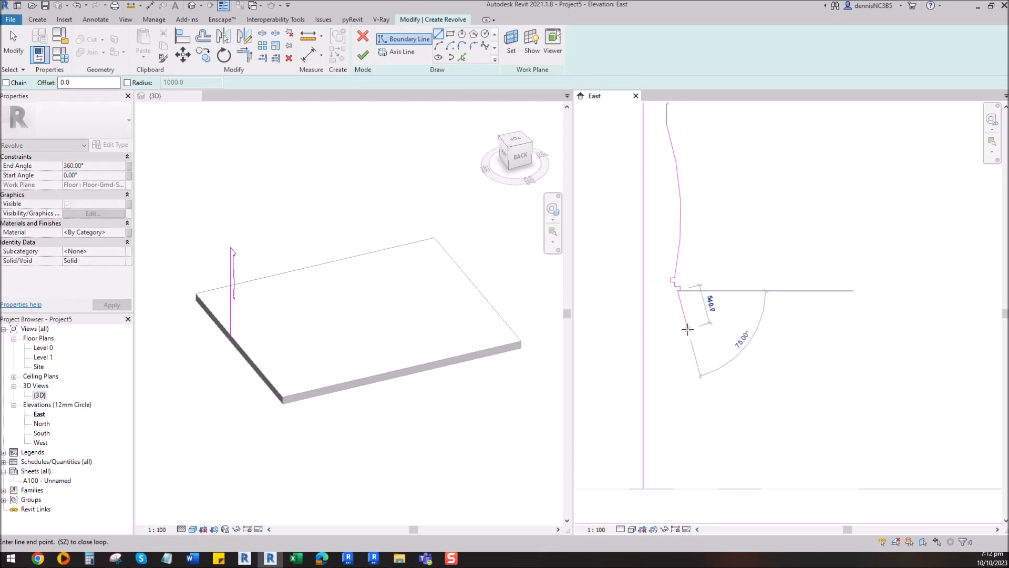
{"action": "left_click", "coordinate": [678, 311]}
Draw an outward-bulging arc, about 1790 mm from end to end, down from the vertical line to form the lower shaft.
{"action": "left_click", "coordinate": [439, 46]}
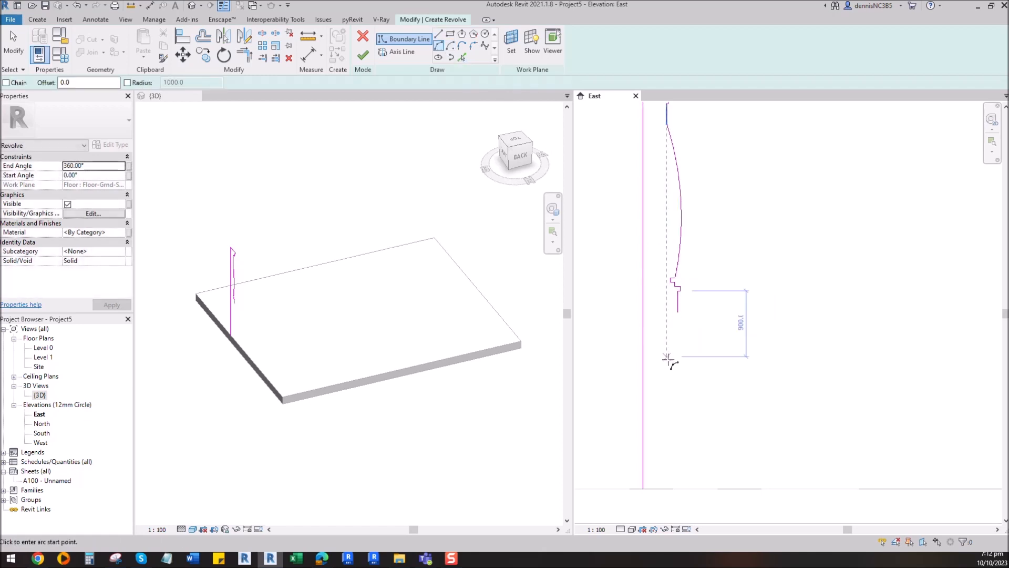
{"action": "left_click", "coordinate": [678, 311]}
{"action": "left_click", "coordinate": [667, 440]}
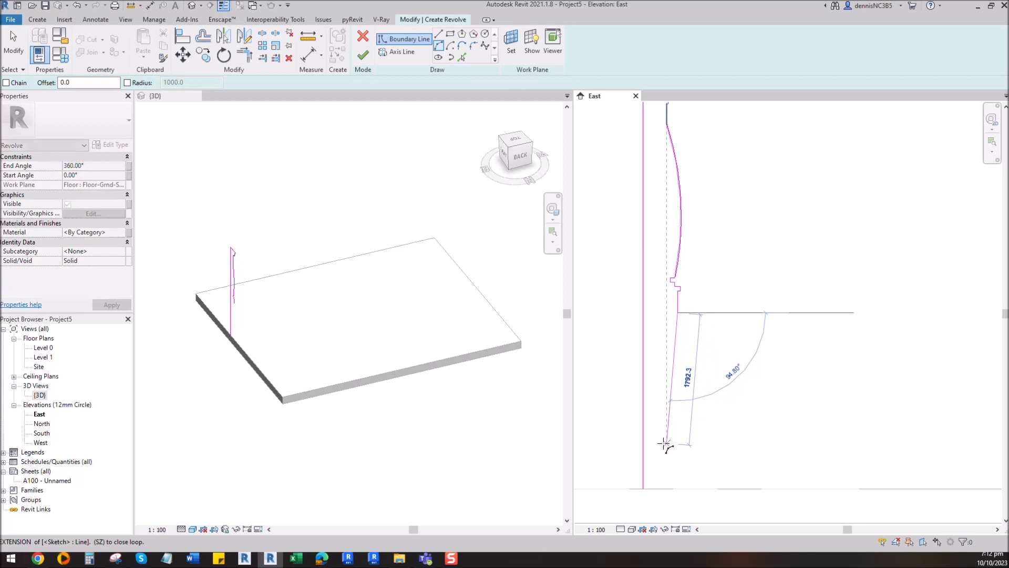
{"action": "left_click", "coordinate": [681, 399]}
{"action": "key", "text": "Escape"}
{"action": "key", "text": "Escape"}
Draw the first base step below the lower shaft arc: about 80 mm down, a short line outward, and another line down.
{"action": "scroll", "coordinate": [684, 341], "scroll_direction": "down", "scroll_amount": 2}
{"action": "left_click", "coordinate": [439, 33]}
{"action": "scroll", "coordinate": [614, 332], "scroll_direction": "up", "scroll_amount": 3}
{"action": "left_click", "coordinate": [620, 304]}
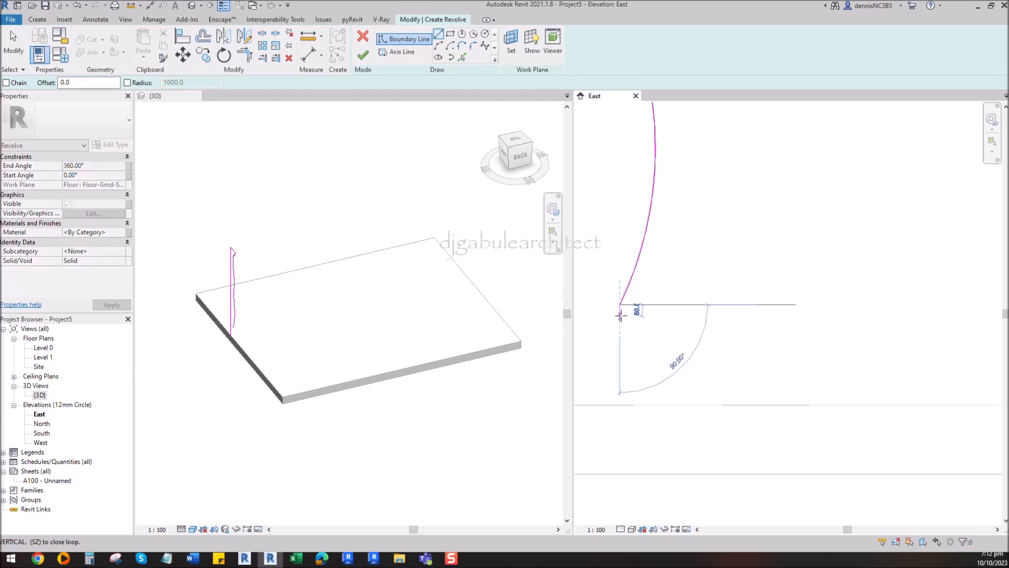
{"action": "left_click", "coordinate": [620, 315]}
{"action": "left_click", "coordinate": [640, 316]}
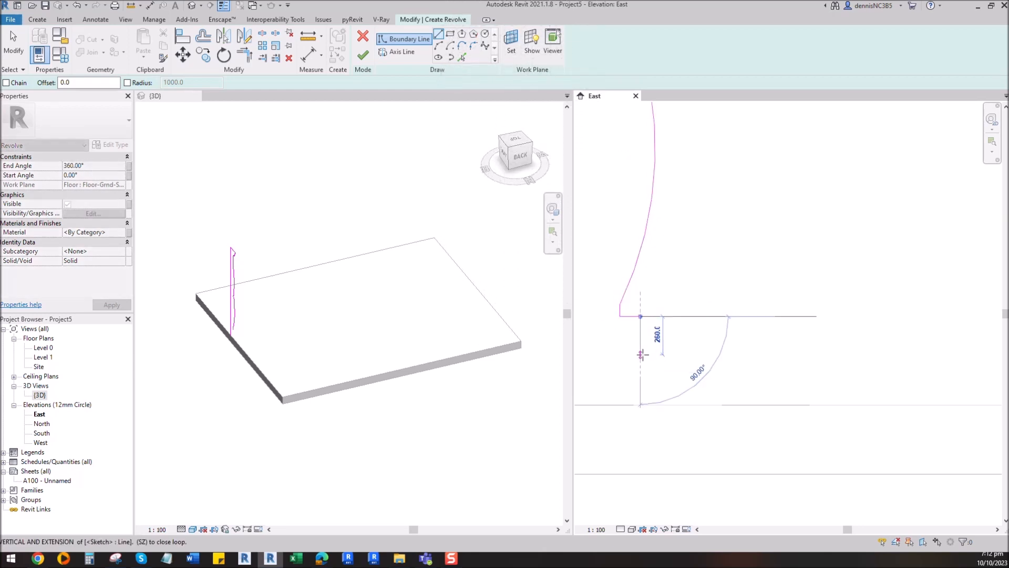
{"action": "left_click", "coordinate": [640, 342]}
Draw the second base step with lines about 240 mm outward, a short distance down, and outward again.
{"action": "left_click", "coordinate": [640, 342]}
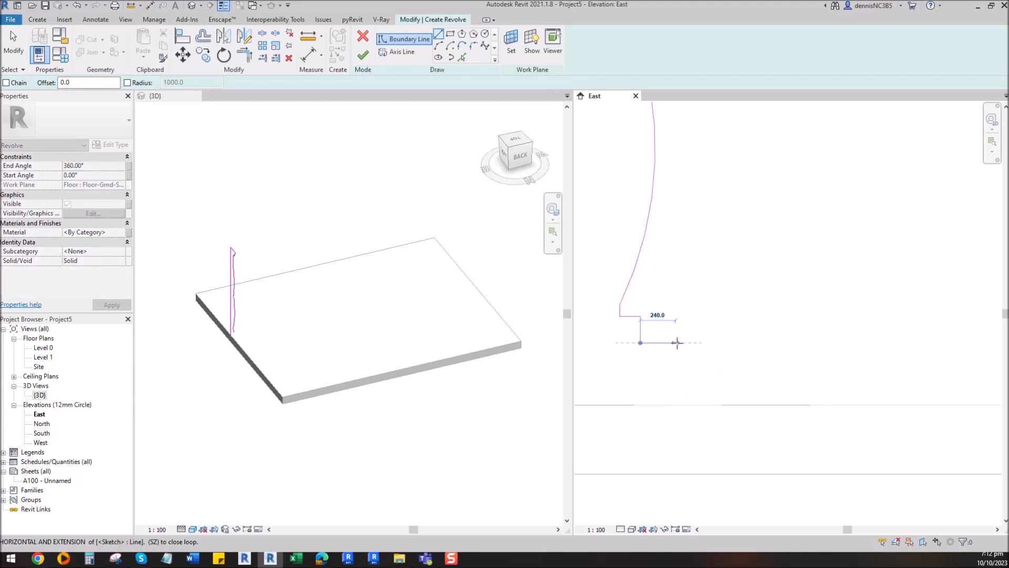
{"action": "left_click", "coordinate": [678, 343]}
{"action": "left_click", "coordinate": [679, 343]}
{"action": "left_click", "coordinate": [678, 358]}
{"action": "left_click", "coordinate": [678, 358]}
{"action": "left_click", "coordinate": [703, 358]}
Draw an outward-bulging arc of about 135 mm radius down from the base's outer end, tangent to the last horizontal line.
{"action": "left_click", "coordinate": [439, 46]}
{"action": "left_click", "coordinate": [703, 358]}
{"action": "scroll", "coordinate": [718, 394], "scroll_direction": "up", "scroll_amount": 2}
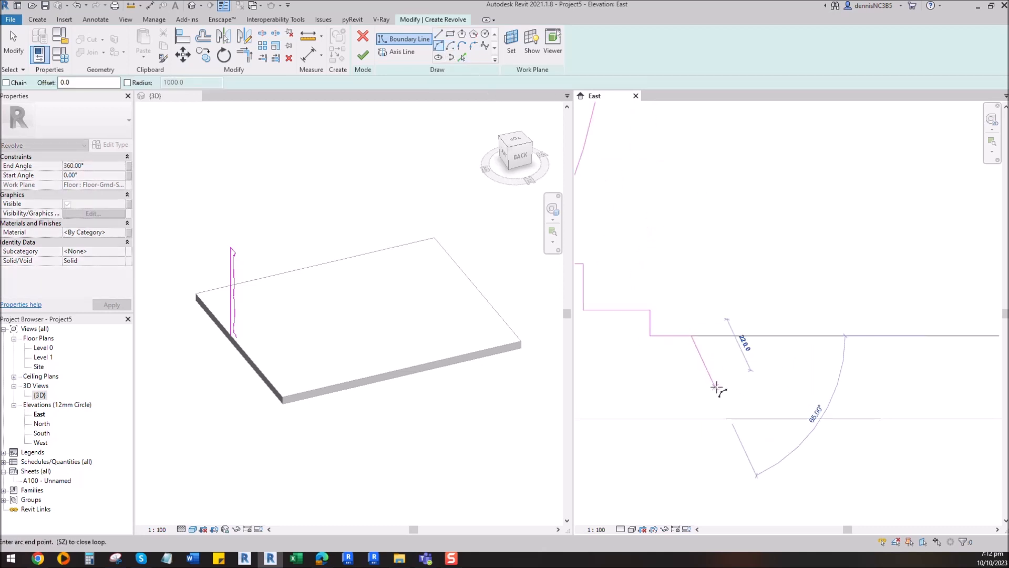
{"action": "left_click", "coordinate": [718, 388]}
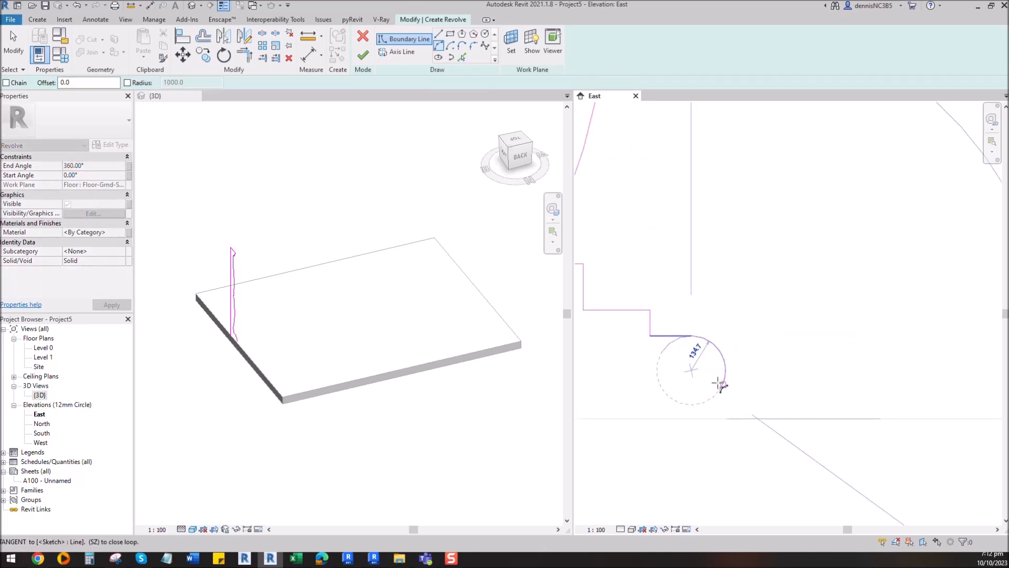
{"action": "left_click", "coordinate": [721, 385]}
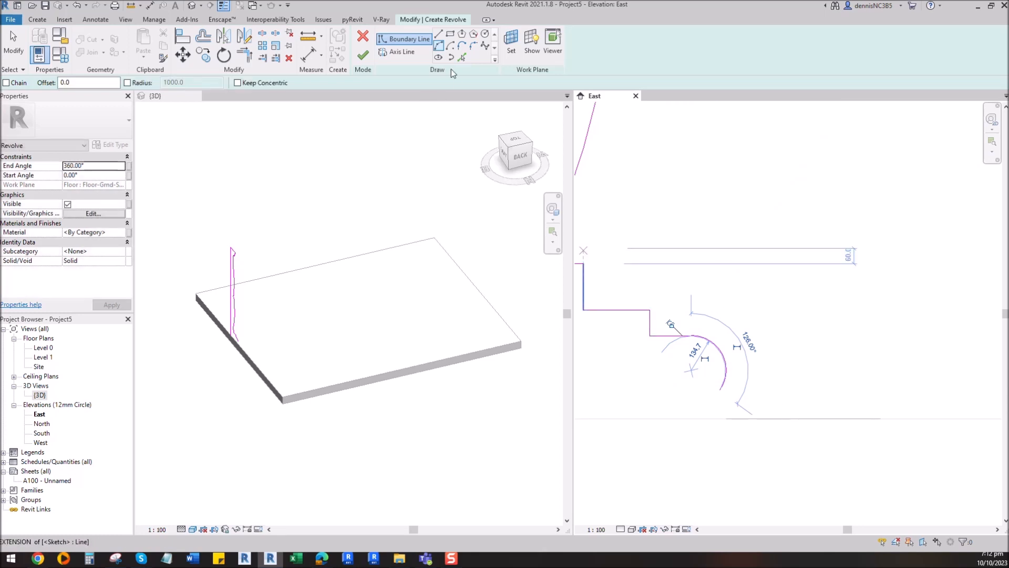
Close the profile with a vertical line from the base arc down to Level 0 and a horizontal line back to the inner vertical line.
{"action": "left_click", "coordinate": [438, 36]}
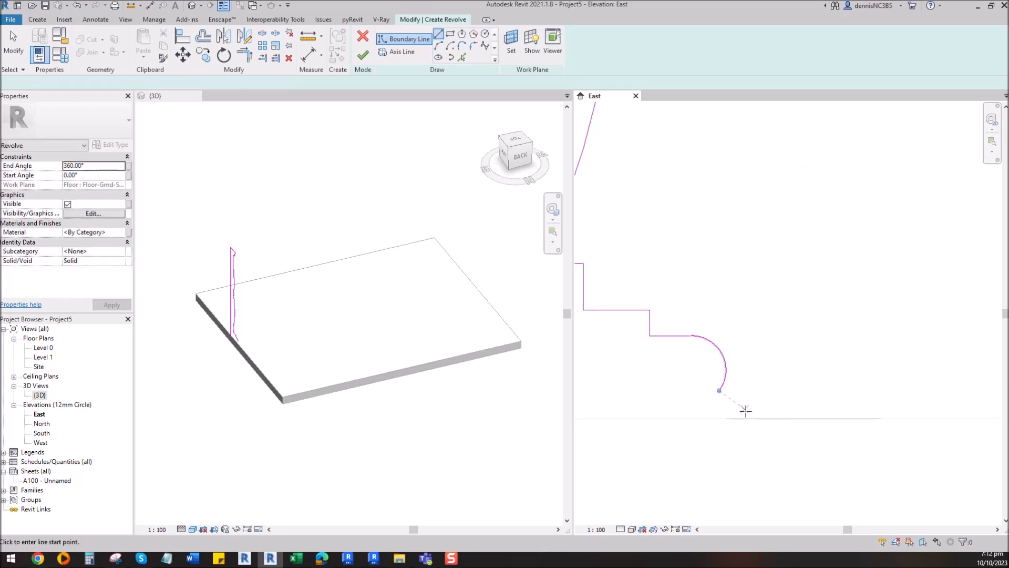
{"action": "left_click", "coordinate": [720, 391]}
{"action": "left_click", "coordinate": [720, 418]}
{"action": "scroll", "coordinate": [830, 407], "scroll_direction": "down", "scroll_amount": 5}
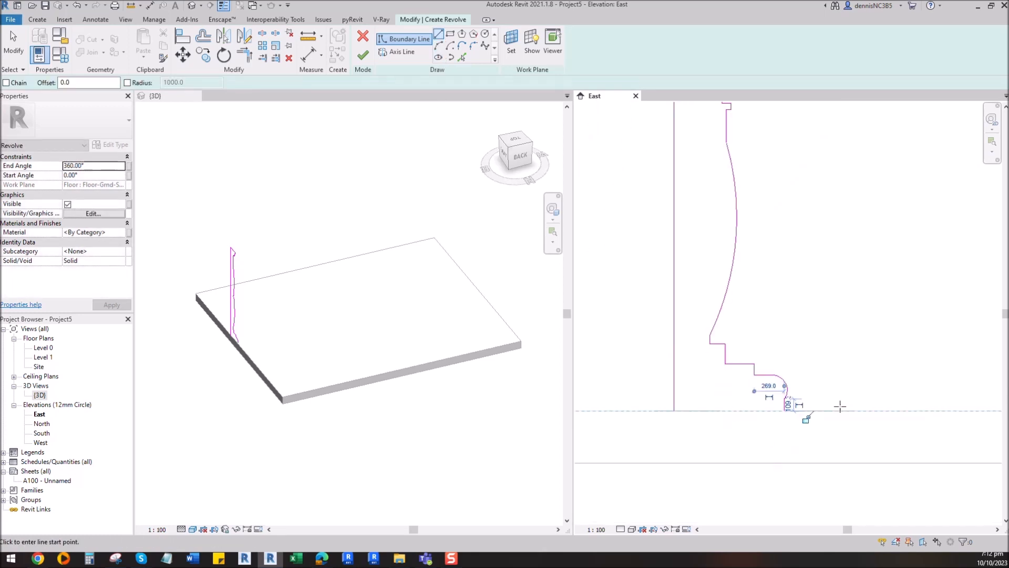
{"action": "scroll", "coordinate": [809, 417], "scroll_direction": "up", "scroll_amount": 2}
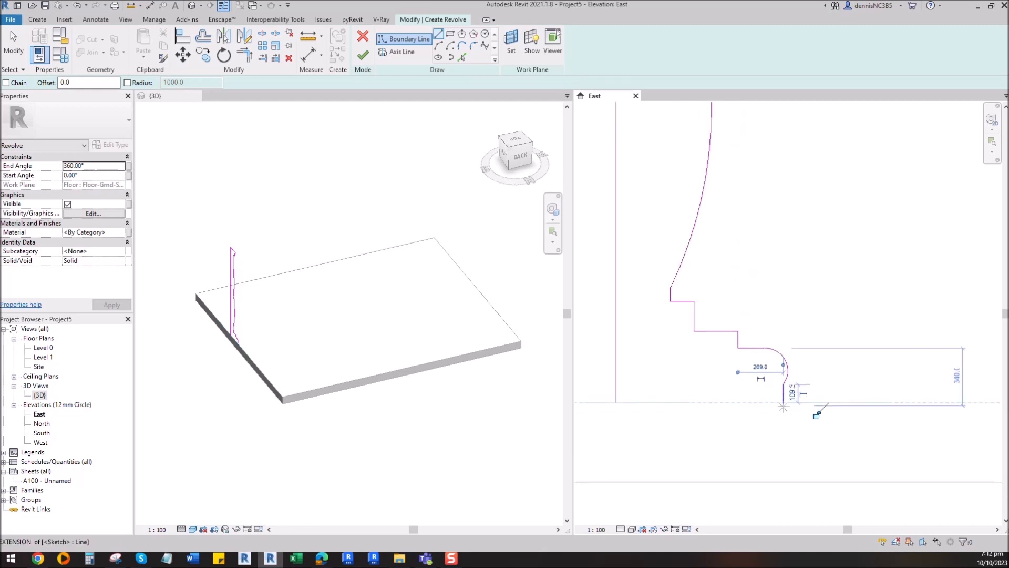
{"action": "left_click", "coordinate": [783, 403]}
{"action": "left_click", "coordinate": [616, 403]}
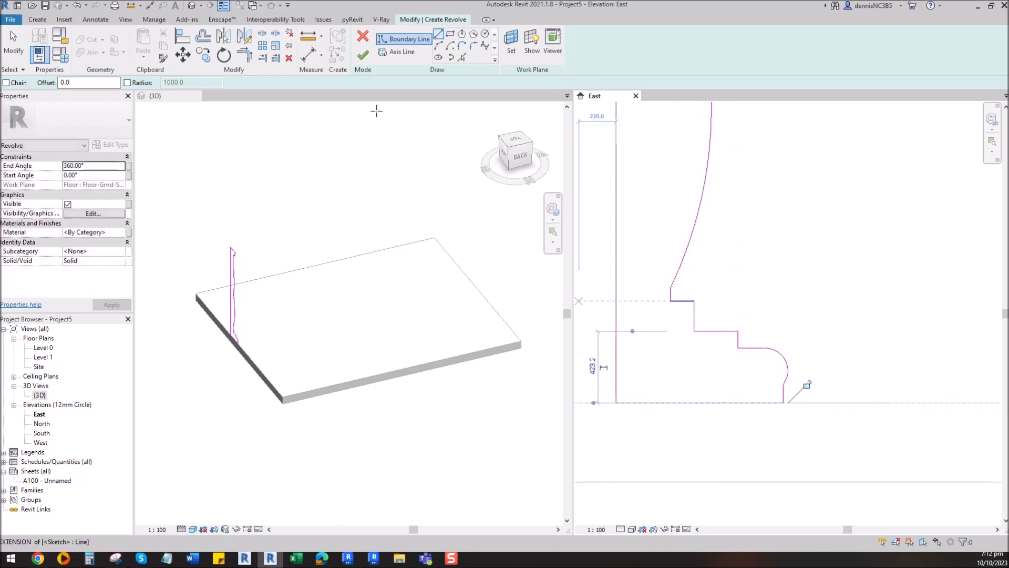
{"action": "left_click", "coordinate": [13, 45]}
Draw a circle of 60 mm radius centred on the upper shaft arc.
{"action": "scroll", "coordinate": [803, 245], "scroll_direction": "down", "scroll_amount": 3}
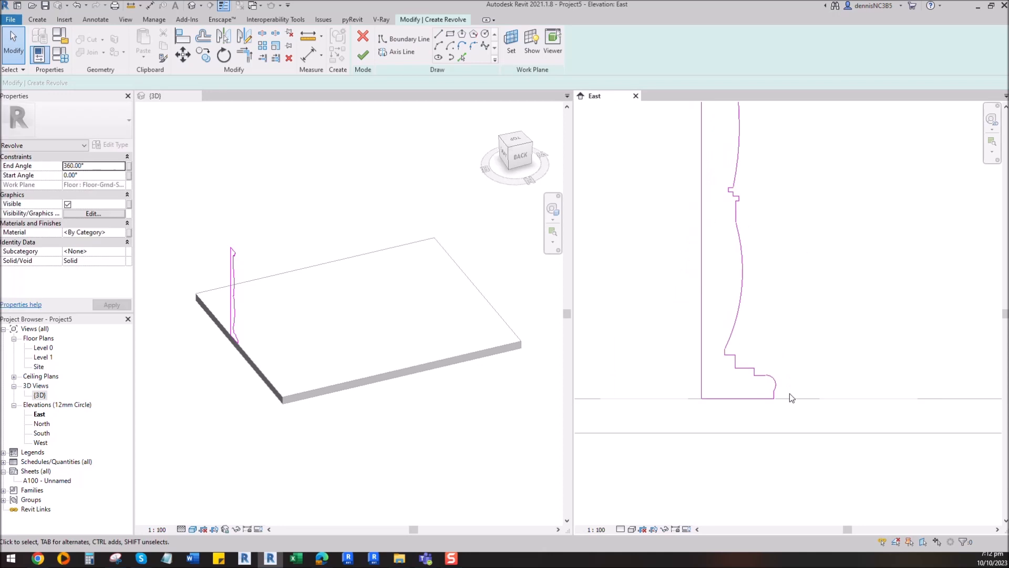
{"action": "scroll", "coordinate": [769, 235], "scroll_direction": "up", "scroll_amount": 2}
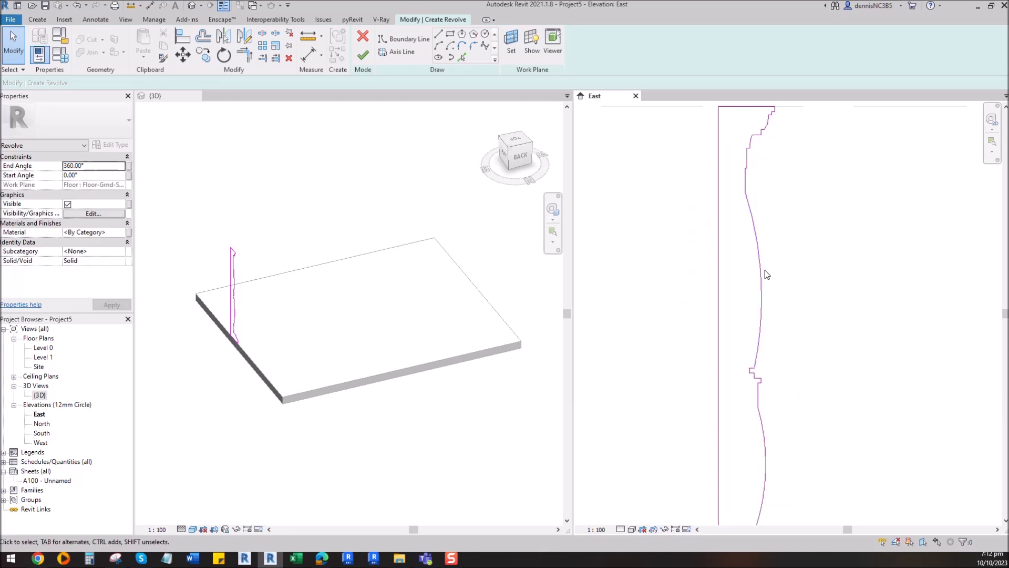
{"action": "scroll", "coordinate": [759, 279], "scroll_direction": "up", "scroll_amount": 1}
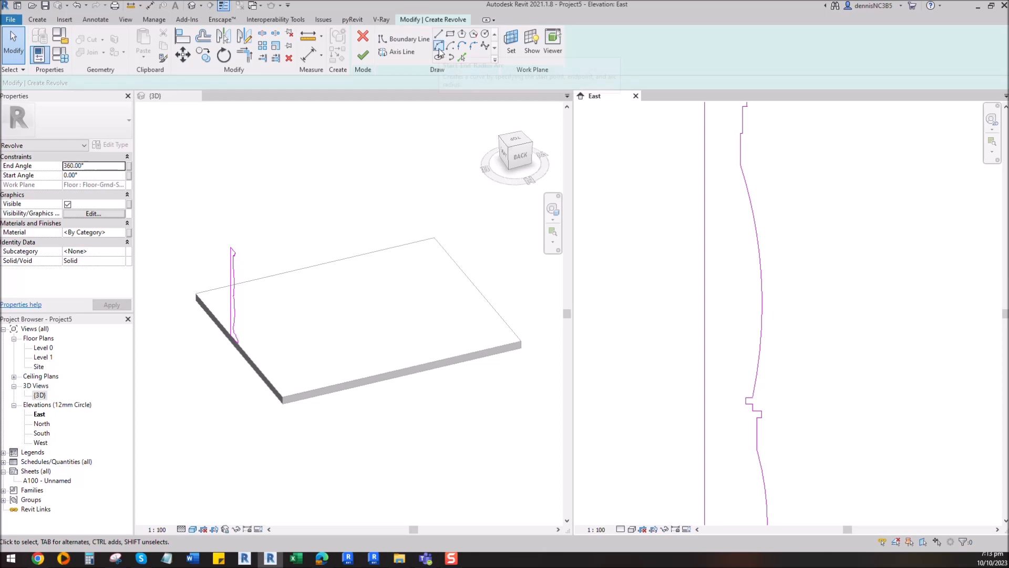
{"action": "left_click", "coordinate": [485, 36]}
{"action": "scroll", "coordinate": [763, 248], "scroll_direction": "up", "scroll_amount": 1}
{"action": "left_click", "coordinate": [757, 251]}
{"action": "scroll", "coordinate": [761, 248], "scroll_direction": "up", "scroll_amount": 1}
{"action": "left_click", "coordinate": [769, 245]}
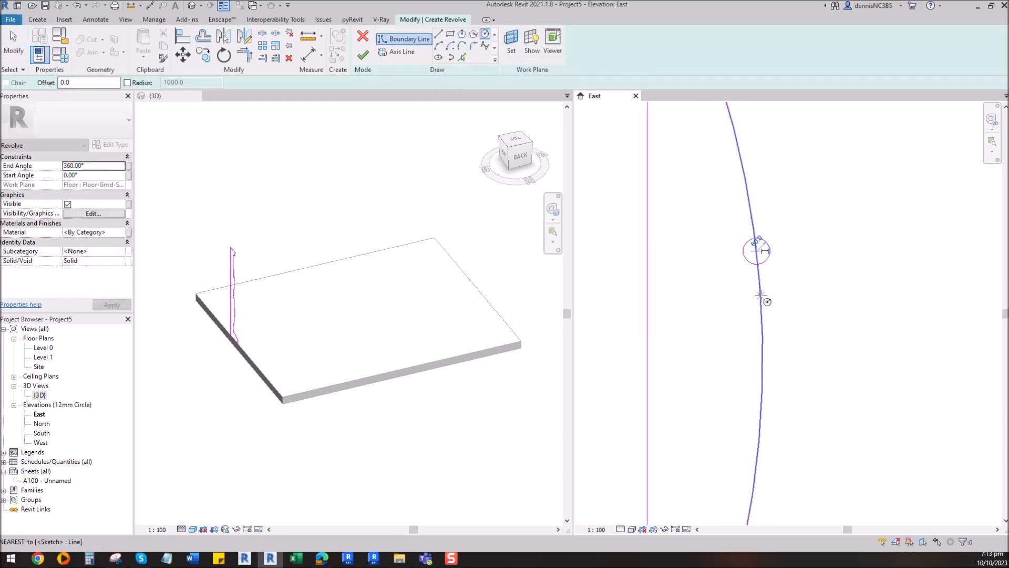
Draw four more 60 mm radius circles centred on the upper shaft arc, three below the first and one above it.
{"action": "left_click", "coordinate": [759, 290]}
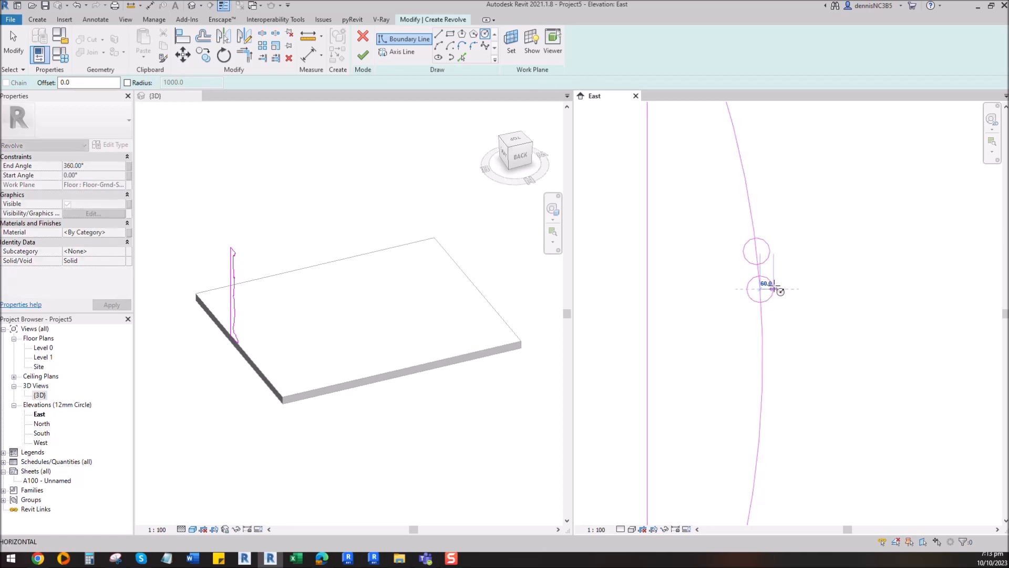
{"action": "left_click", "coordinate": [779, 292]}
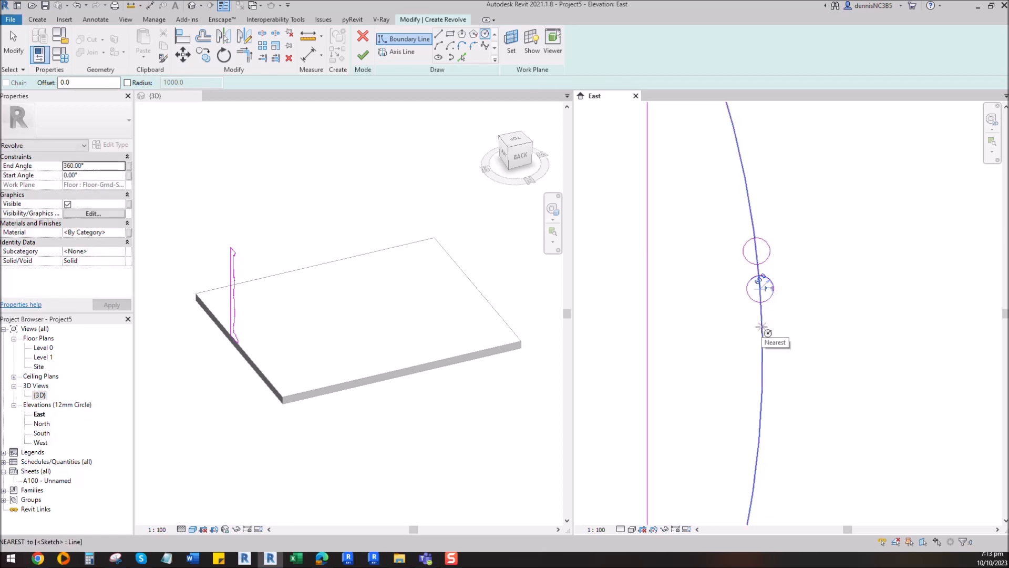
{"action": "left_click", "coordinate": [761, 327]}
{"action": "left_click", "coordinate": [775, 325]}
{"action": "left_click", "coordinate": [762, 364]}
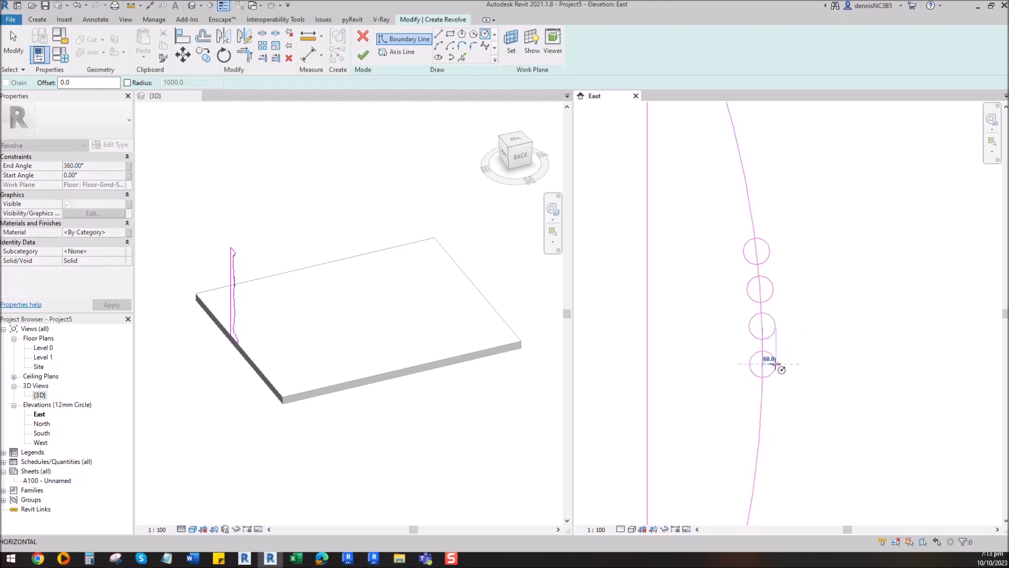
{"action": "left_click", "coordinate": [776, 363]}
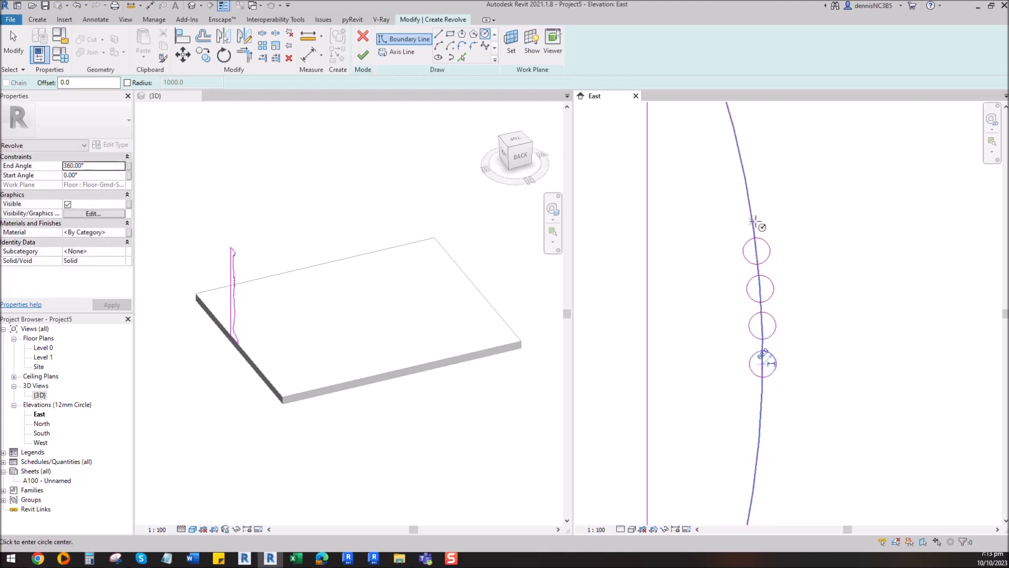
{"action": "left_click", "coordinate": [752, 218]}
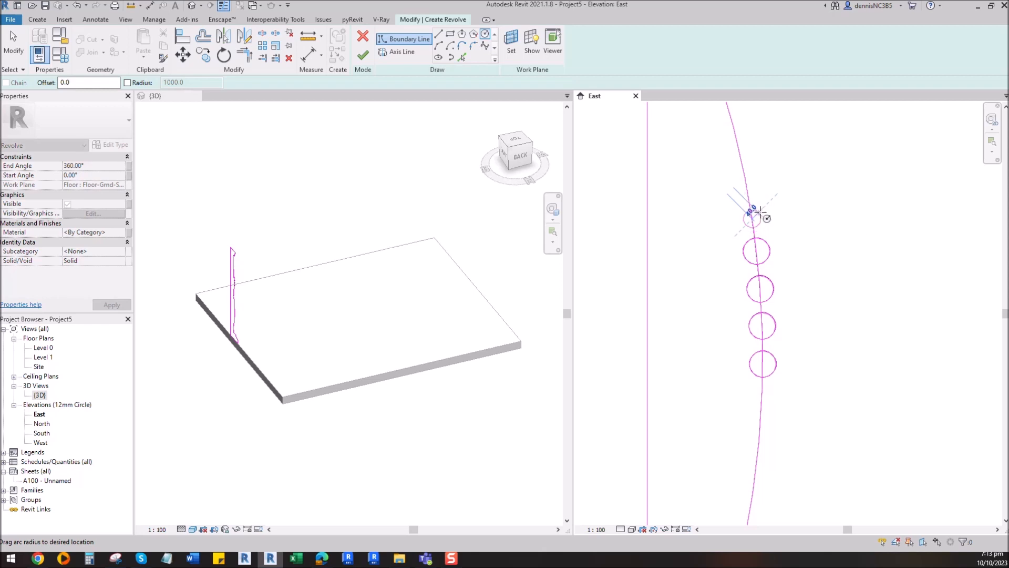
{"action": "left_click", "coordinate": [763, 212]}
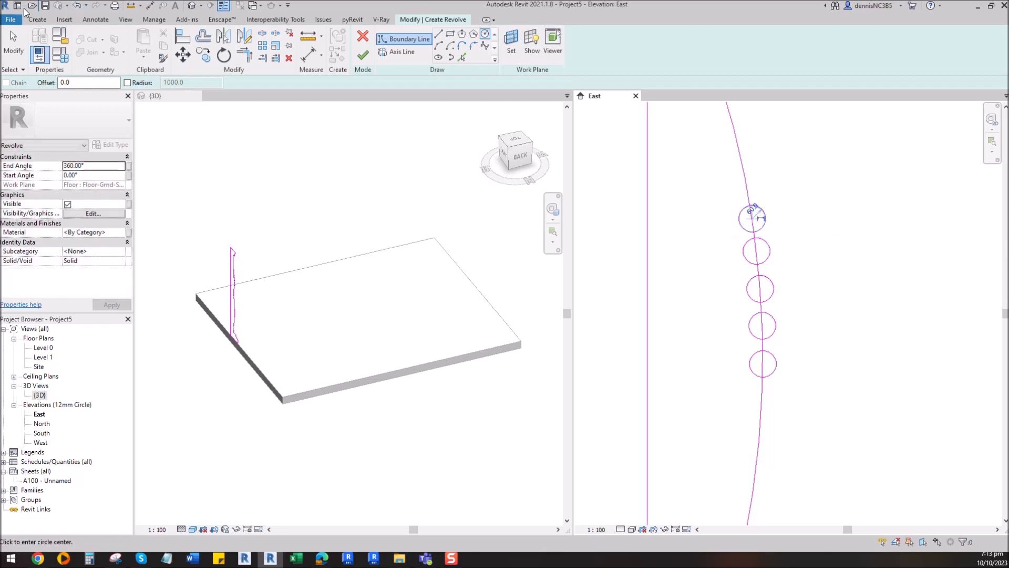
{"action": "key", "text": "Escape"}
Split the five circles on the upper shaft arc where they cross it, keeping the inner segments.
{"action": "scroll", "coordinate": [752, 231], "scroll_direction": "down", "scroll_amount": 2}
{"action": "scroll", "coordinate": [765, 263], "scroll_direction": "up", "scroll_amount": 2}
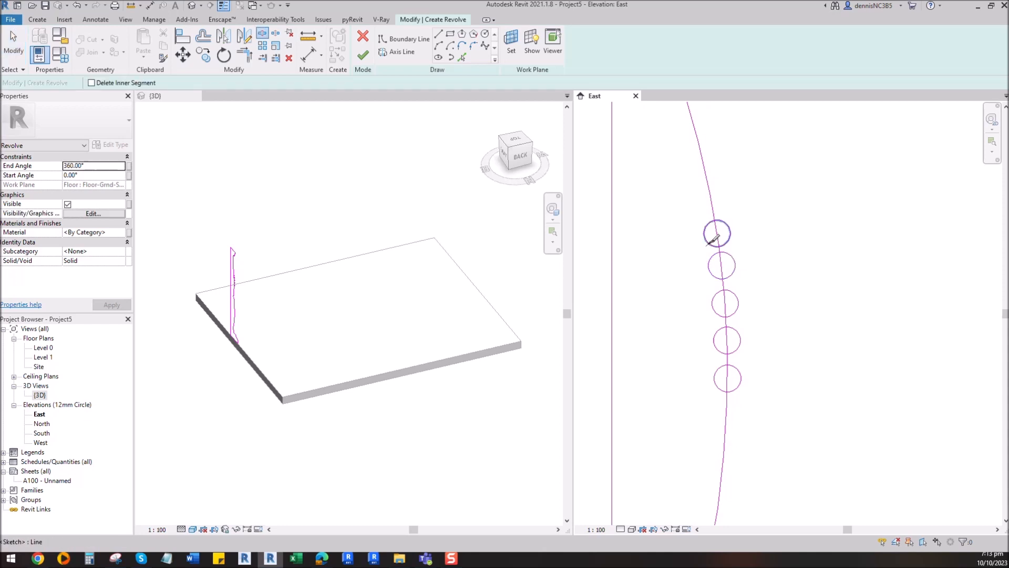
{"action": "scroll", "coordinate": [712, 240], "scroll_direction": "up", "scroll_amount": 2}
{"action": "left_click", "coordinate": [713, 210]}
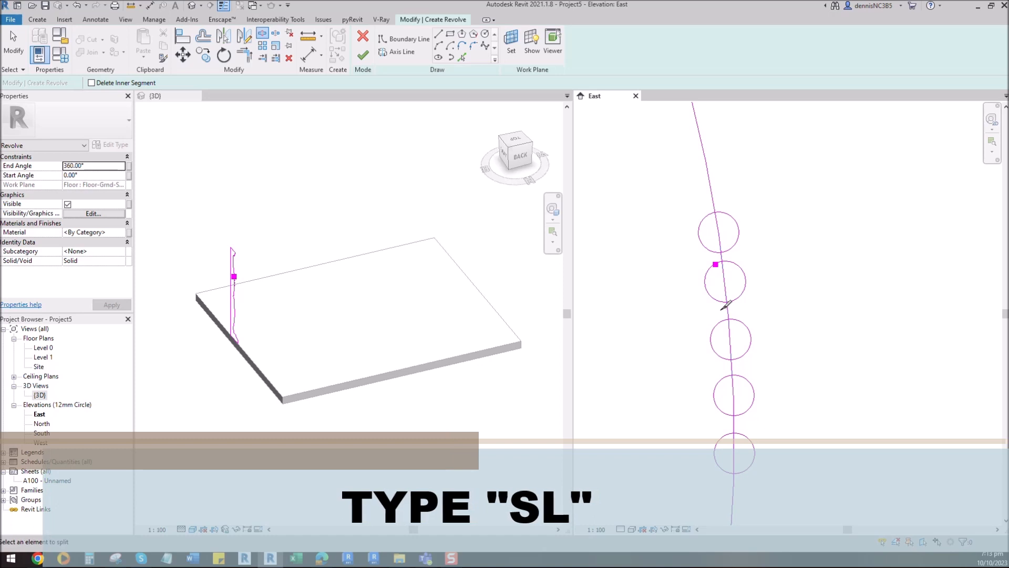
{"action": "left_click", "coordinate": [720, 300]}
{"action": "left_click", "coordinate": [726, 285]}
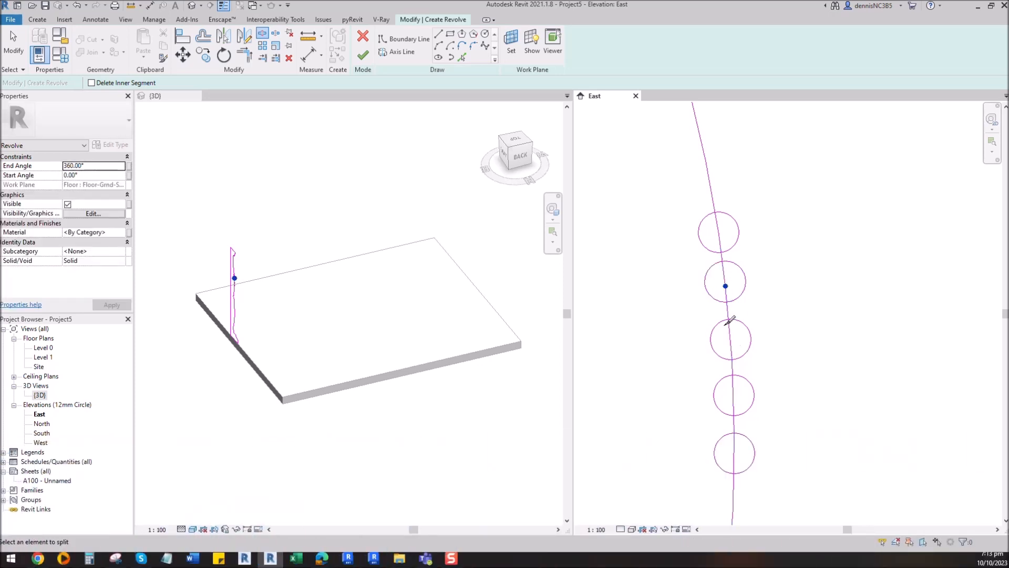
{"action": "left_click", "coordinate": [730, 342]}
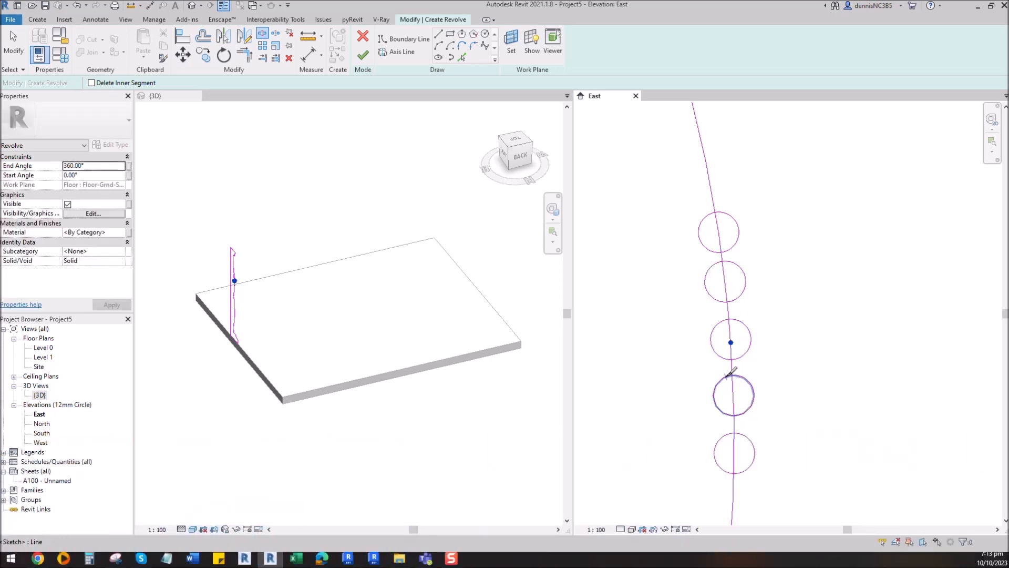
{"action": "left_click", "coordinate": [734, 398]}
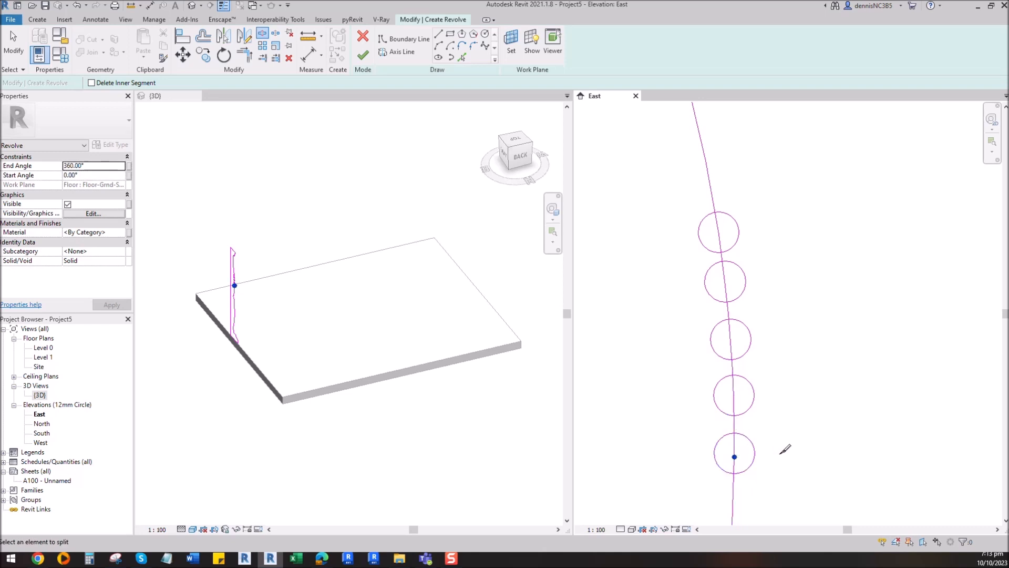
{"action": "key", "text": "Escape"}
{"action": "scroll", "coordinate": [713, 285], "scroll_direction": "up", "scroll_amount": 2}
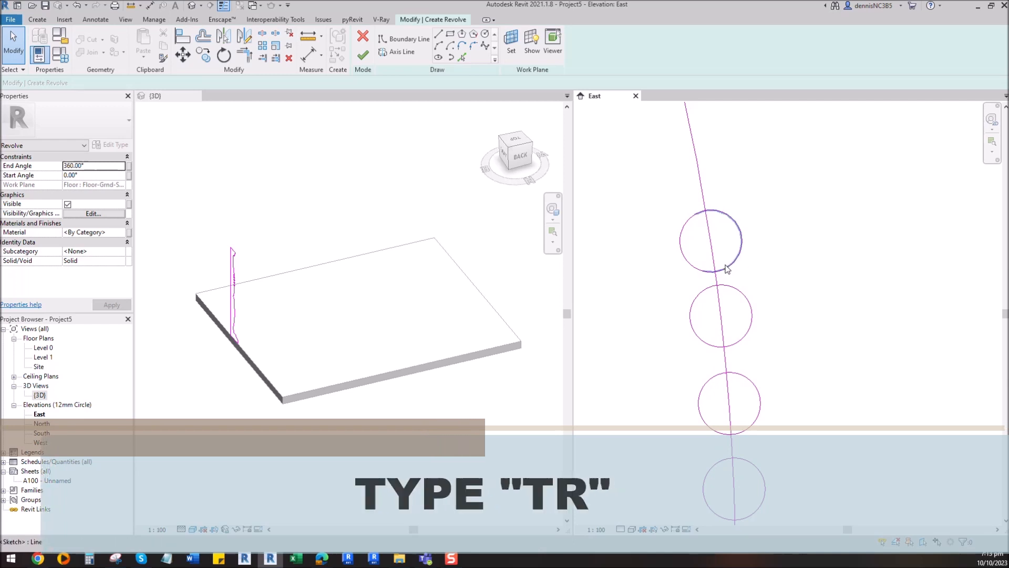
Delete the axis-side arcs of the five circles on the upper shaft arc, leaving only the outward-facing beads.
{"action": "left_click", "coordinate": [689, 264]}
{"action": "key", "text": "Delete"}
{"action": "left_click", "coordinate": [699, 339]}
{"action": "key", "text": "Delete"}
{"action": "key", "text": "Delete"}
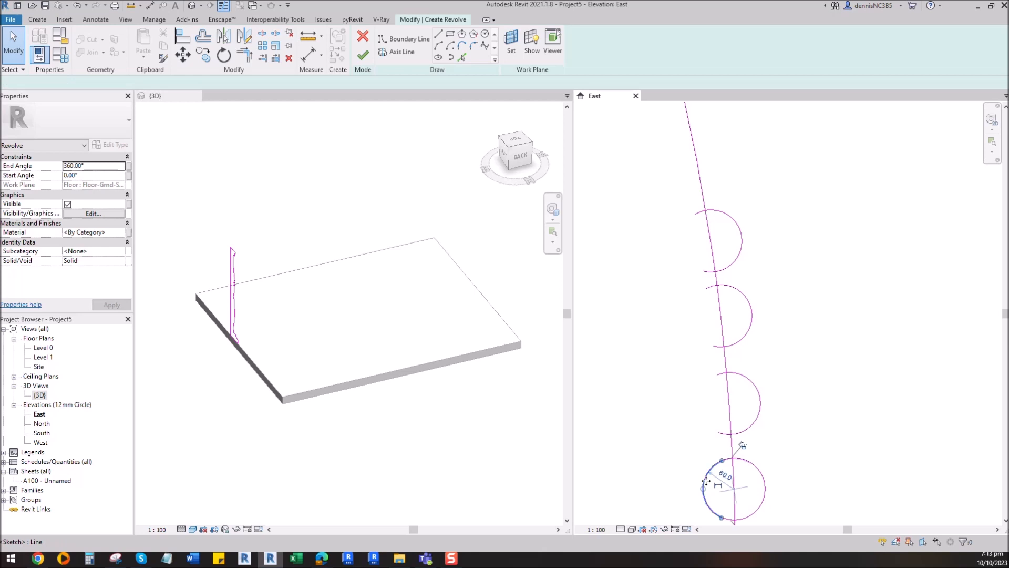
{"action": "key", "text": "Escape"}
{"action": "scroll", "coordinate": [657, 399], "scroll_direction": "down", "scroll_amount": 3}
{"action": "left_click", "coordinate": [677, 436]}
{"action": "key", "text": "Delete"}
Trim the upper shaft arc and the three topmost bead arcs to each other so the profile follows the beads.
{"action": "scroll", "coordinate": [682, 288], "scroll_direction": "up", "scroll_amount": 2}
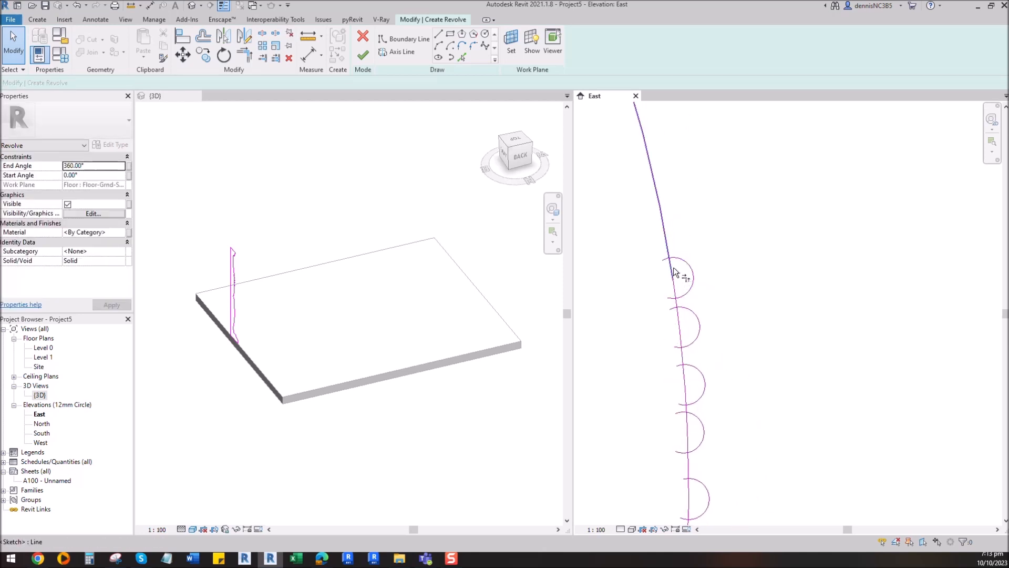
{"action": "scroll", "coordinate": [680, 301], "scroll_direction": "up", "scroll_amount": 1}
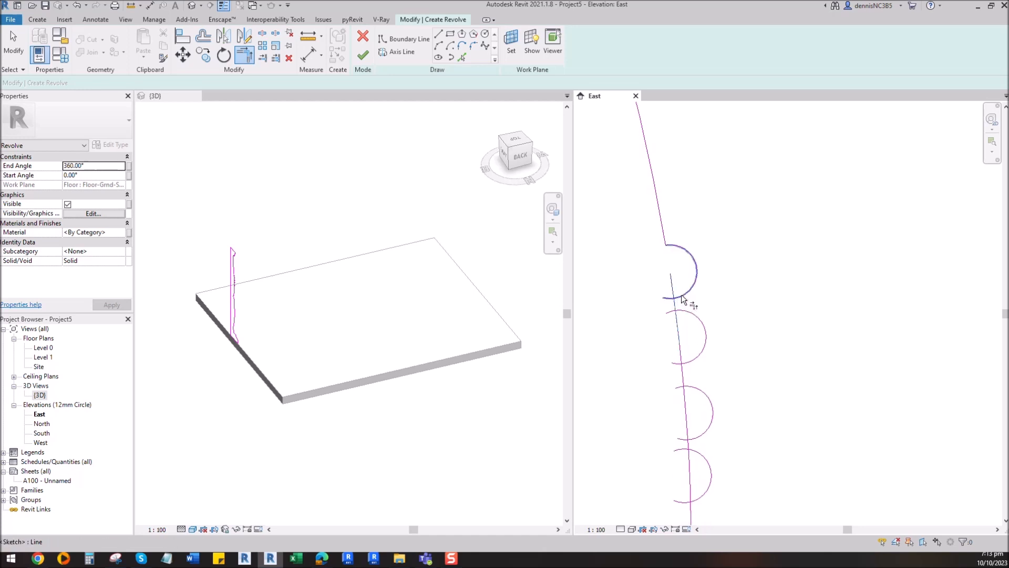
{"action": "scroll", "coordinate": [676, 304], "scroll_direction": "up", "scroll_amount": 1}
{"action": "left_click", "coordinate": [676, 305]}
{"action": "left_click", "coordinate": [684, 312]}
{"action": "left_click", "coordinate": [691, 381]}
{"action": "left_click", "coordinate": [686, 394]}
{"action": "left_click", "coordinate": [685, 402]}
{"action": "left_click", "coordinate": [698, 414]}
Trim the upper shaft arc to the two lowest bead arcs, completing the upper beaded outline.
{"action": "middle_click_drag", "start_coordinate": [738, 487], "coordinate": [725, 314]}
{"action": "scroll", "coordinate": [681, 315], "scroll_direction": "up", "scroll_amount": 2}
{"action": "left_click", "coordinate": [686, 300]}
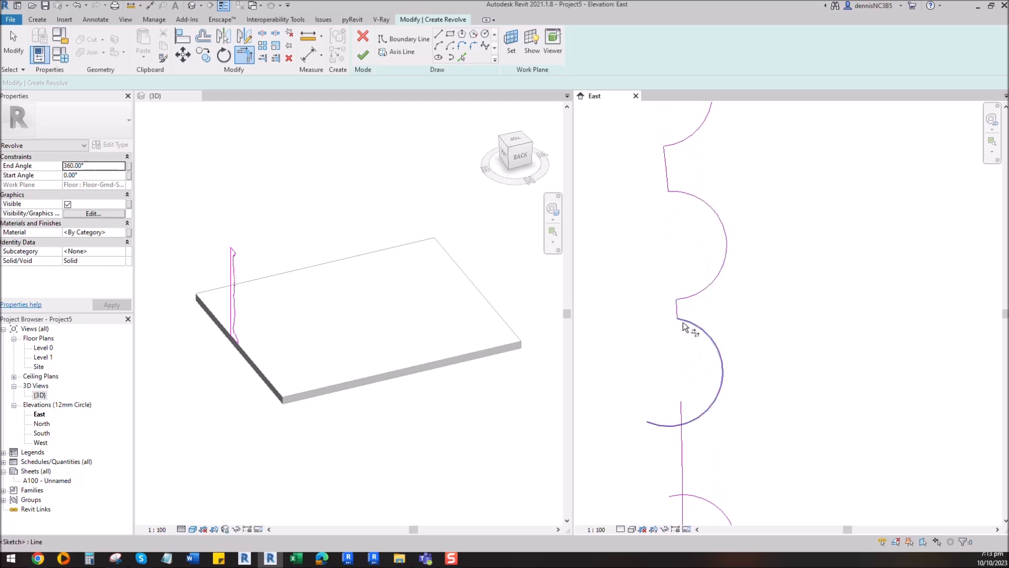
{"action": "scroll", "coordinate": [684, 418], "scroll_direction": "down", "scroll_amount": 3}
{"action": "middle_click_drag", "start_coordinate": [722, 424], "coordinate": [714, 267]}
{"action": "scroll", "coordinate": [695, 311], "scroll_direction": "up", "scroll_amount": 1}
{"action": "left_click", "coordinate": [676, 294]}
{"action": "left_click", "coordinate": [670, 284]}
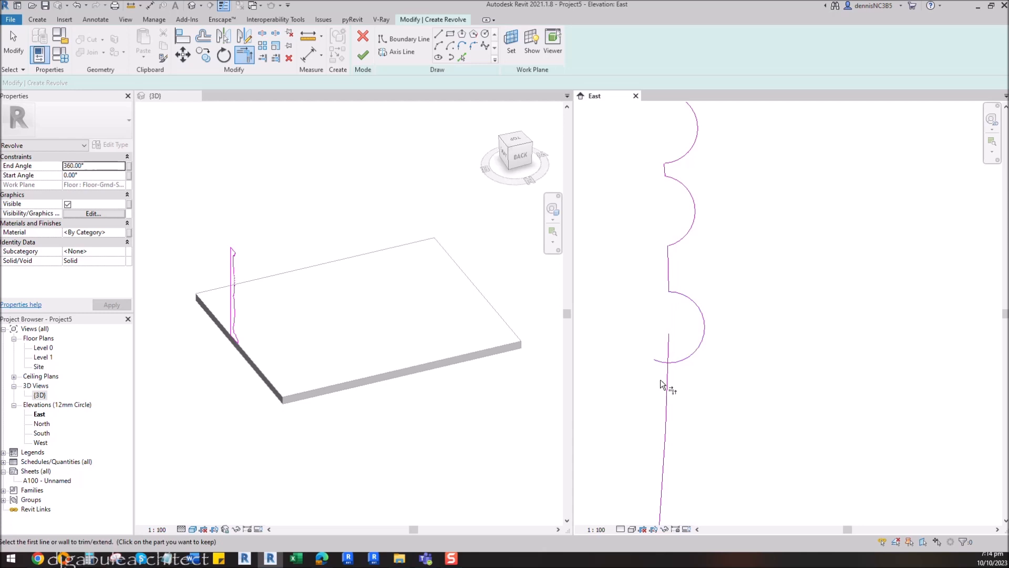
{"action": "scroll", "coordinate": [766, 255], "scroll_direction": "down", "scroll_amount": 5}
{"action": "scroll", "coordinate": [767, 255], "scroll_direction": "down", "scroll_amount": 6}
{"action": "key", "text": "Escape"}
Draw three circles of 60 mm radius one below another, centred on the lower shaft arc.
{"action": "scroll", "coordinate": [767, 371], "scroll_direction": "up", "scroll_amount": 1}
{"action": "scroll", "coordinate": [760, 367], "scroll_direction": "up", "scroll_amount": 1}
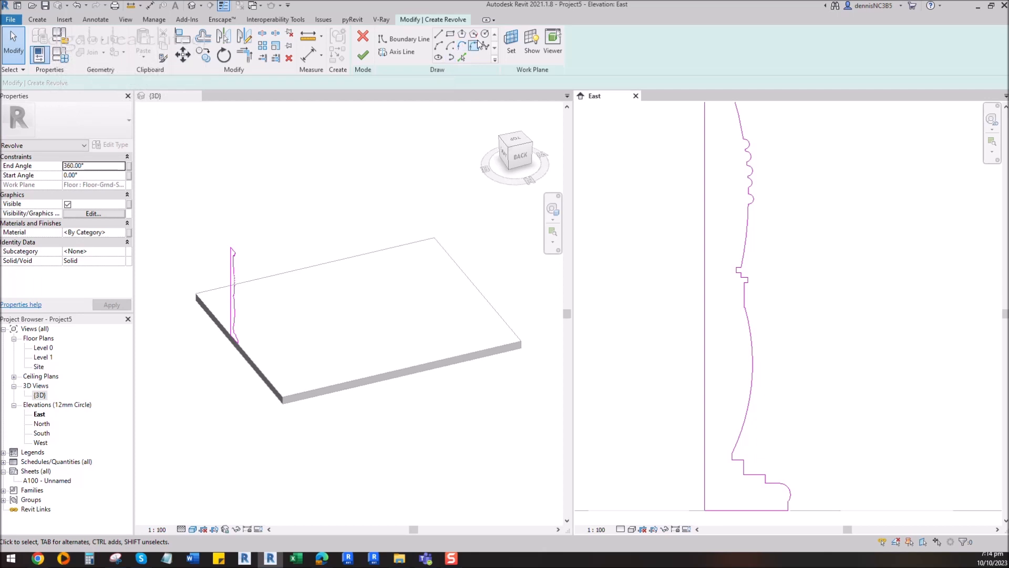
{"action": "scroll", "coordinate": [757, 348], "scroll_direction": "up", "scroll_amount": 2}
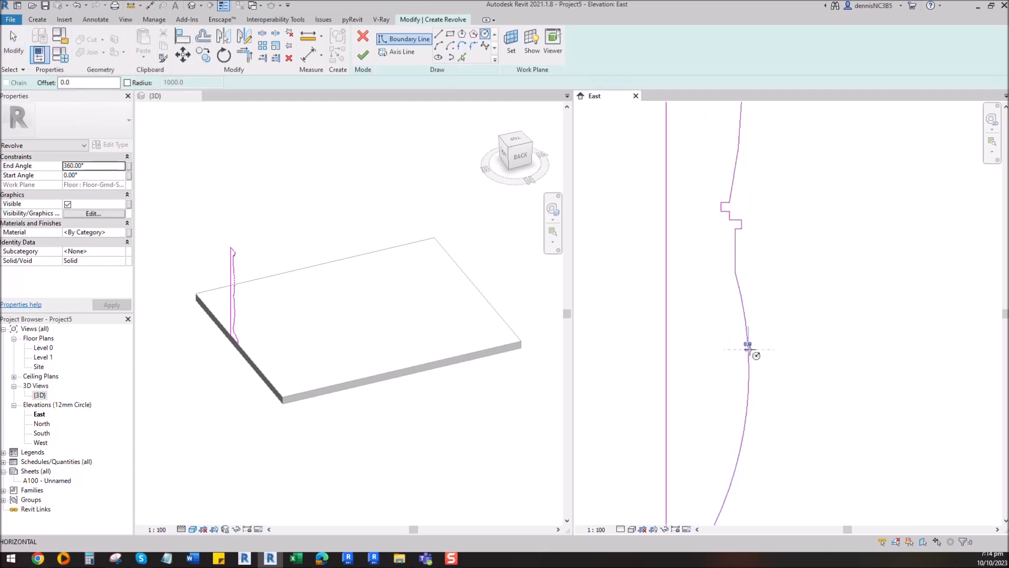
{"action": "left_click", "coordinate": [748, 348]}
{"action": "scroll", "coordinate": [757, 347], "scroll_direction": "up", "scroll_amount": 3}
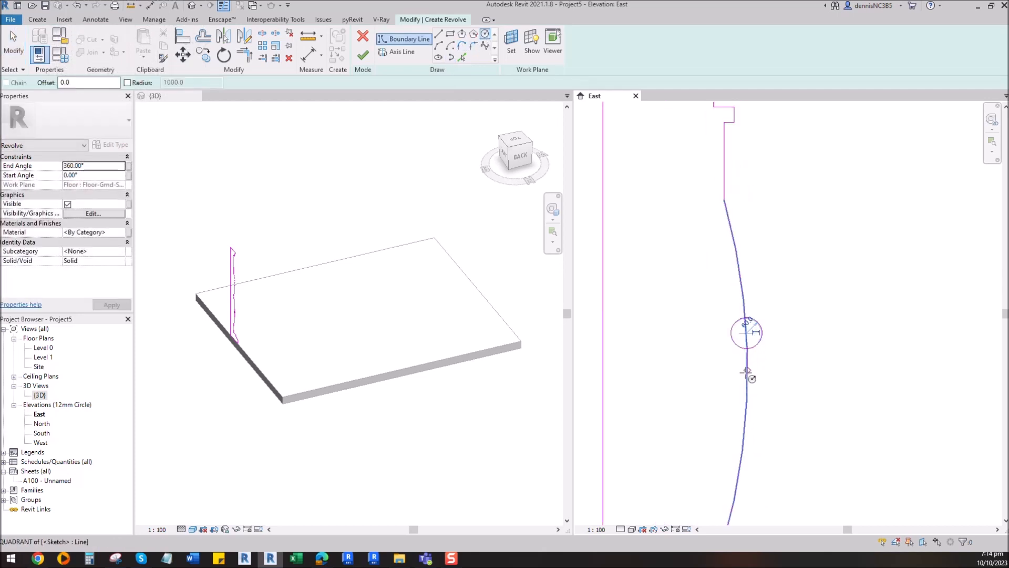
{"action": "left_click", "coordinate": [764, 366]}
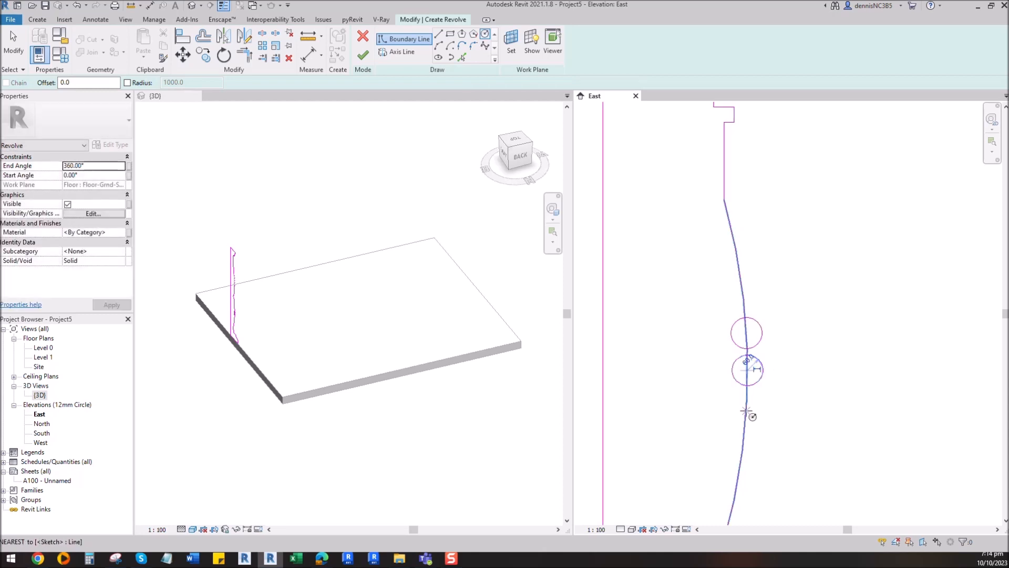
{"action": "left_click", "coordinate": [747, 411]}
{"action": "left_click", "coordinate": [761, 405]}
Add a fourth 60 mm radius circle and a larger fifth of about 80 mm radius further down the lower shaft arc.
{"action": "middle_click_drag", "start_coordinate": [759, 444], "coordinate": [732, 333]}
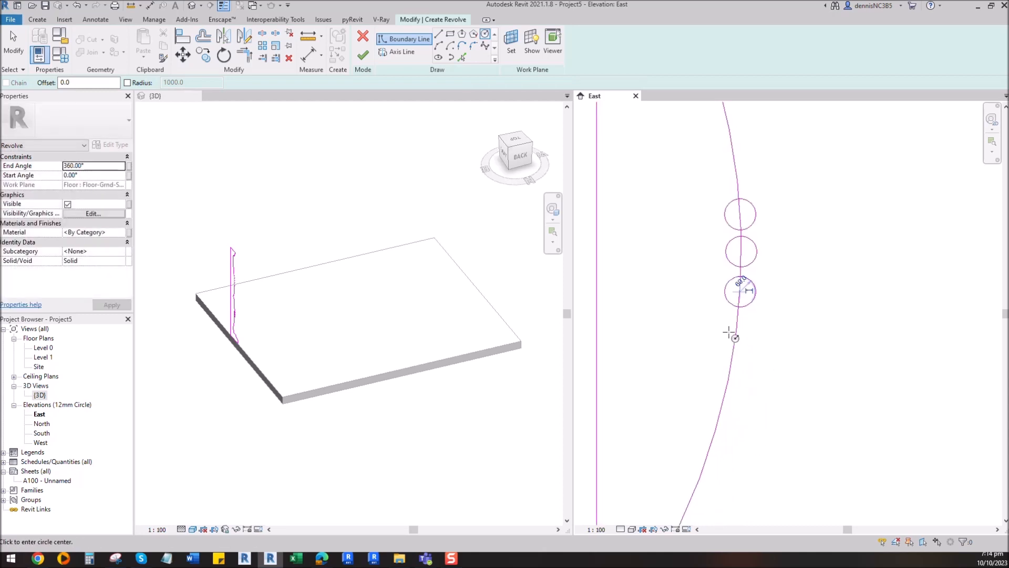
{"action": "left_click", "coordinate": [738, 327]}
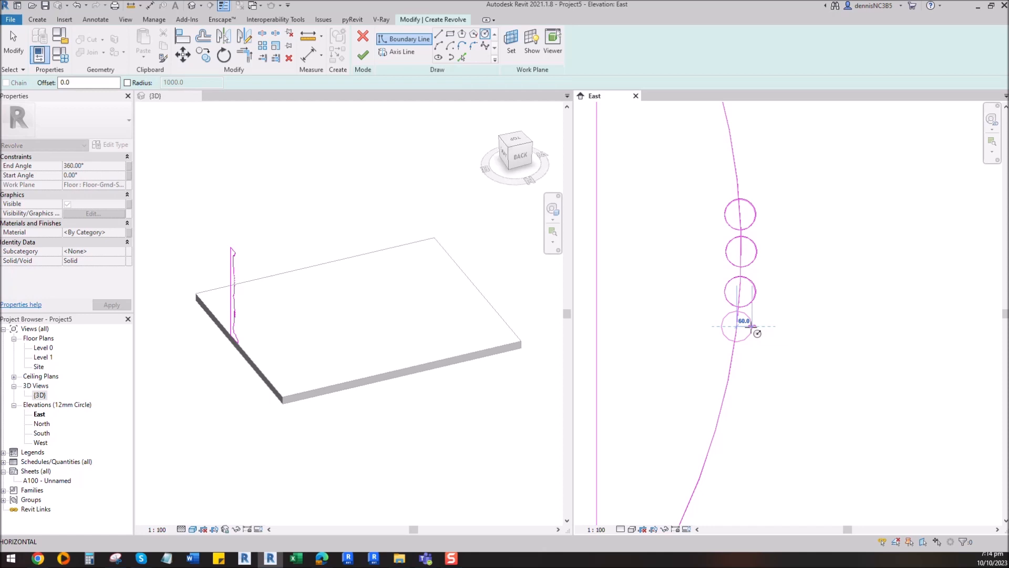
{"action": "left_click", "coordinate": [751, 327]}
{"action": "left_click", "coordinate": [731, 368]}
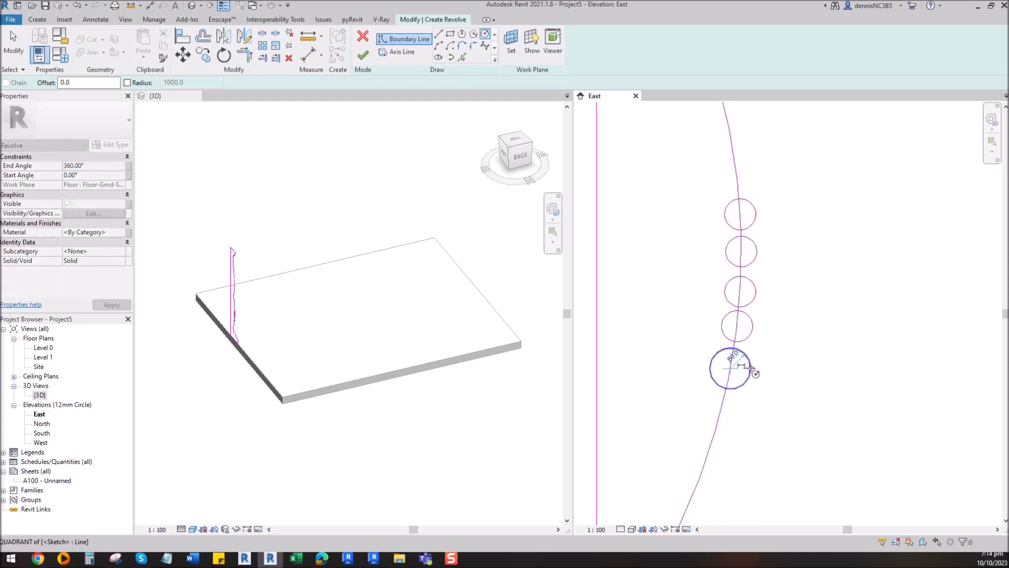
{"action": "left_click", "coordinate": [751, 374]}
{"action": "key", "text": "Escape"}
{"action": "key", "text": "Escape"}
Split the lower shaft arc's five circles on their axis side, keeping the inner segments.
{"action": "scroll", "coordinate": [748, 219], "scroll_direction": "up", "scroll_amount": 3}
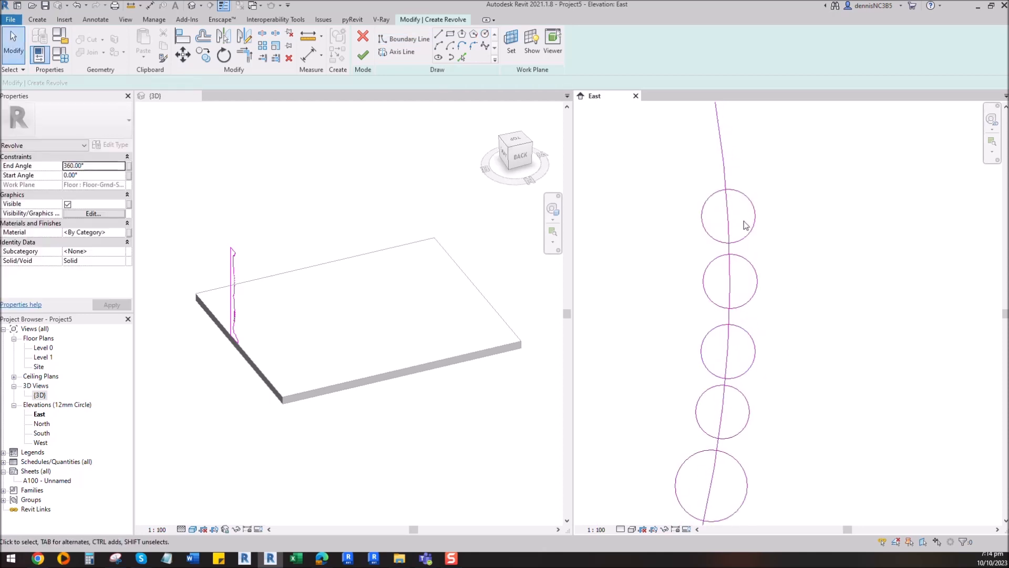
{"action": "key", "text": "s"}
{"action": "key", "text": "l"}
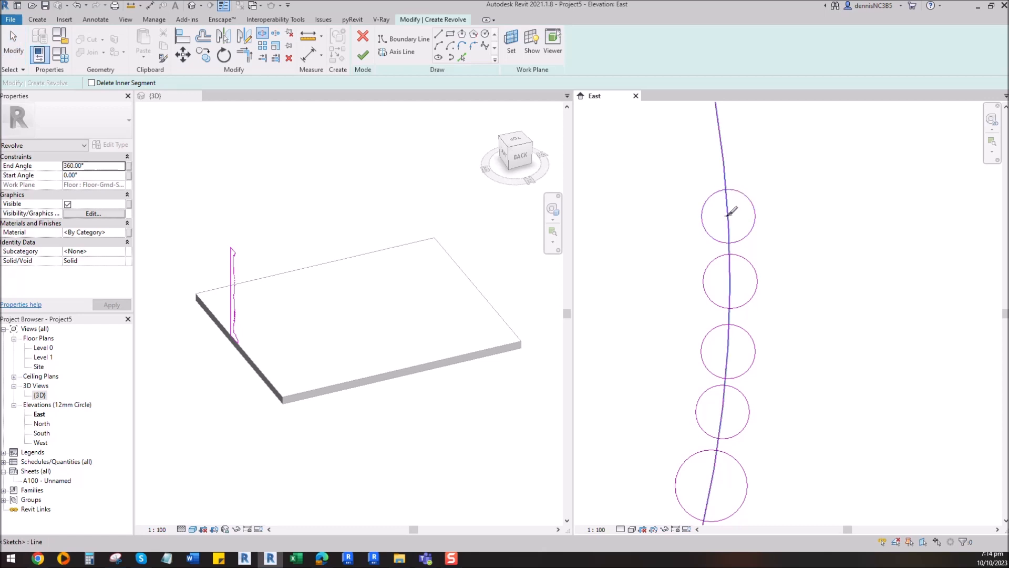
{"action": "left_click", "coordinate": [716, 240]}
{"action": "left_click", "coordinate": [728, 285]}
{"action": "left_click", "coordinate": [725, 255]}
{"action": "left_click", "coordinate": [716, 304]}
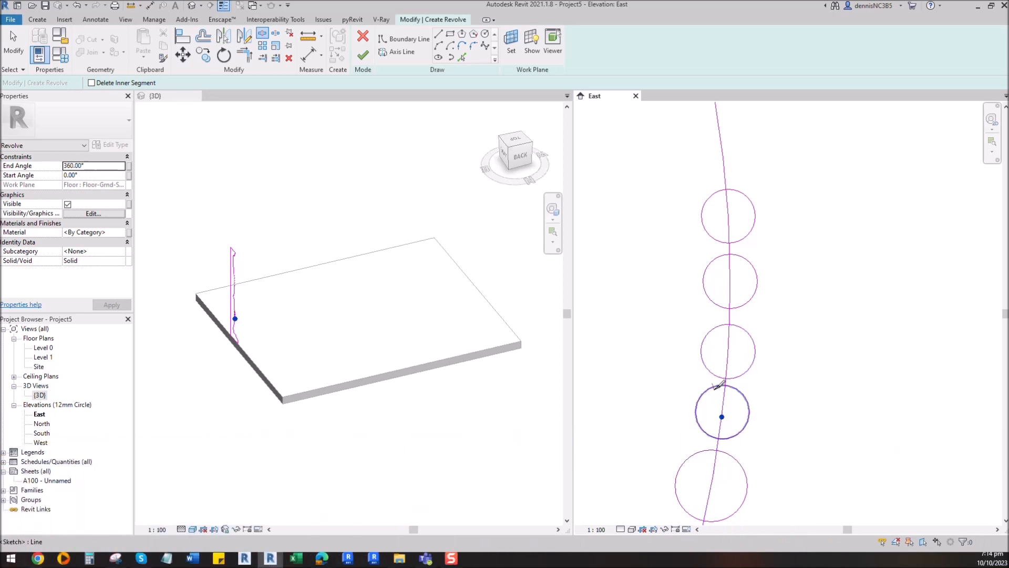
{"action": "middle_click_drag", "start_coordinate": [734, 431], "coordinate": [715, 298]}
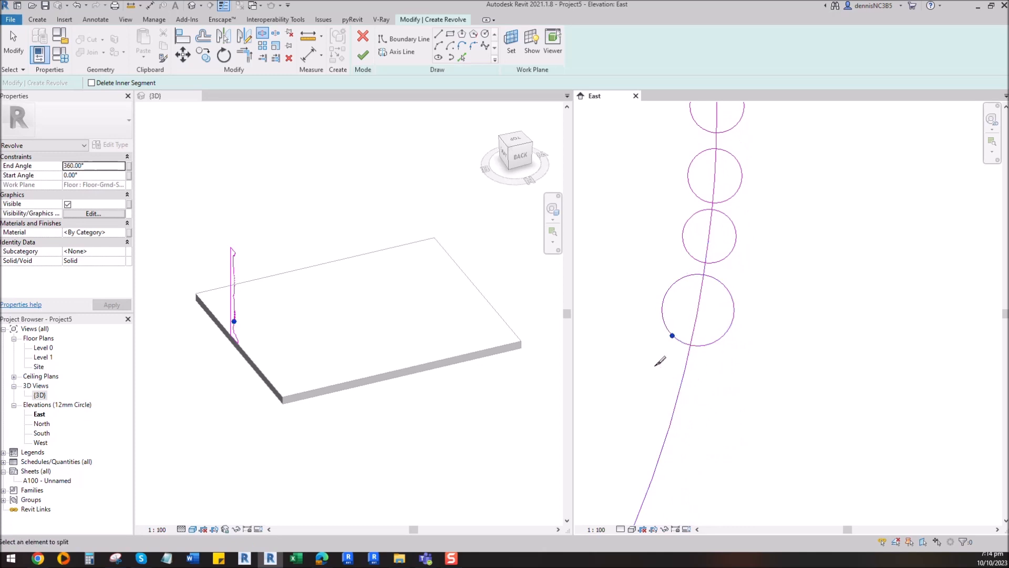
Trim the lower shaft arc to the largest circle and delete the axis-side arcs of all five lower circles.
{"action": "left_click", "coordinate": [679, 370]}
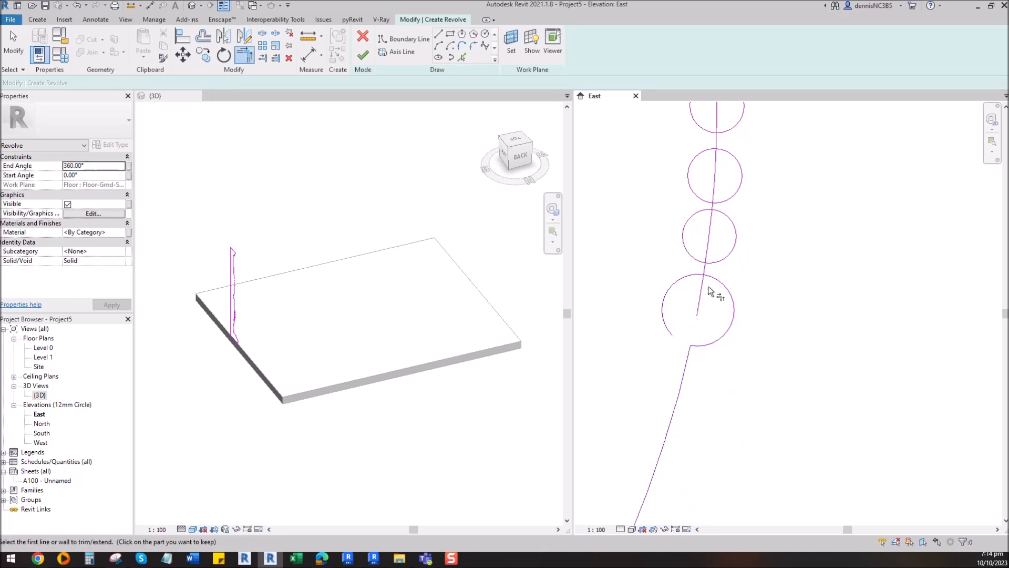
{"action": "key", "text": "Escape"}
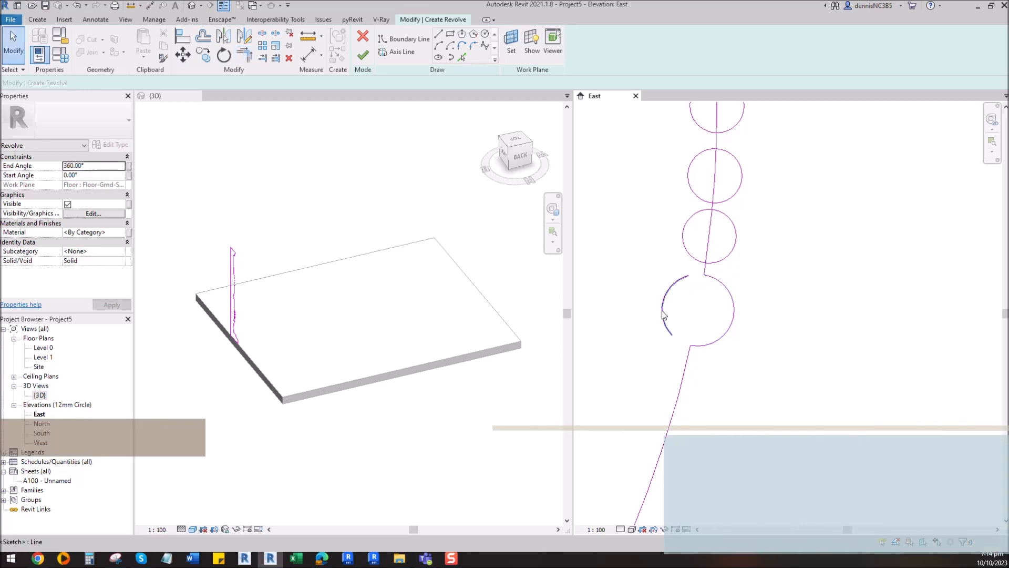
{"action": "left_click", "coordinate": [663, 315]}
{"action": "key", "text": "Delete"}
{"action": "scroll", "coordinate": [662, 315], "scroll_direction": "down", "scroll_amount": 2}
{"action": "left_click", "coordinate": [676, 252]}
{"action": "key", "text": "Delete"}
{"action": "left_click", "coordinate": [680, 216]}
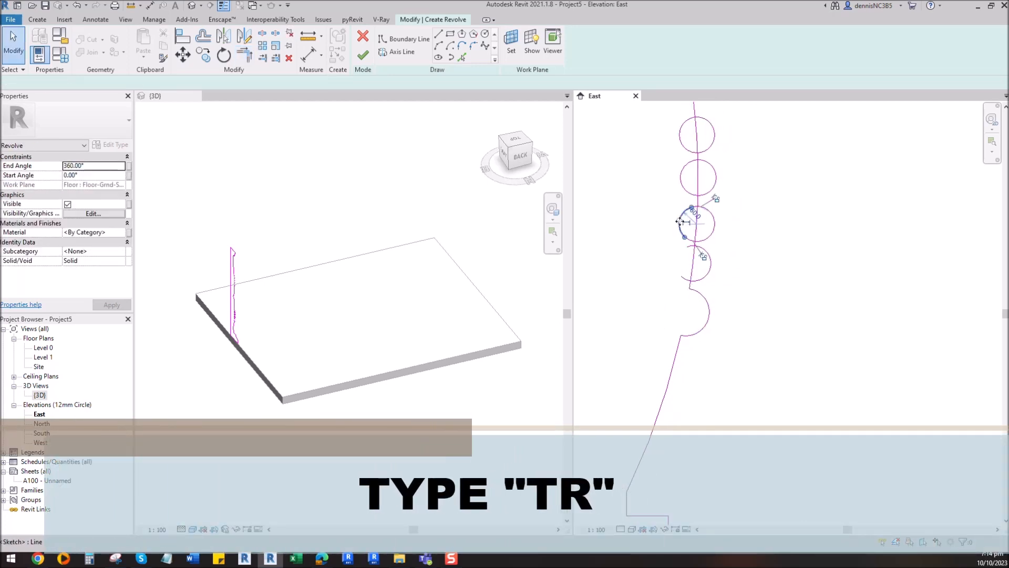
{"action": "key", "text": "Delete"}
{"action": "left_click", "coordinate": [682, 184]}
{"action": "key", "text": "Delete"}
{"action": "left_click", "coordinate": [680, 138]}
{"action": "key", "text": "Delete"}
Trim the lower shaft arc to the two bead arcs directly above the largest bead.
{"action": "scroll", "coordinate": [681, 270], "scroll_direction": "up", "scroll_amount": 2}
{"action": "scroll", "coordinate": [686, 283], "scroll_direction": "up", "scroll_amount": 1}
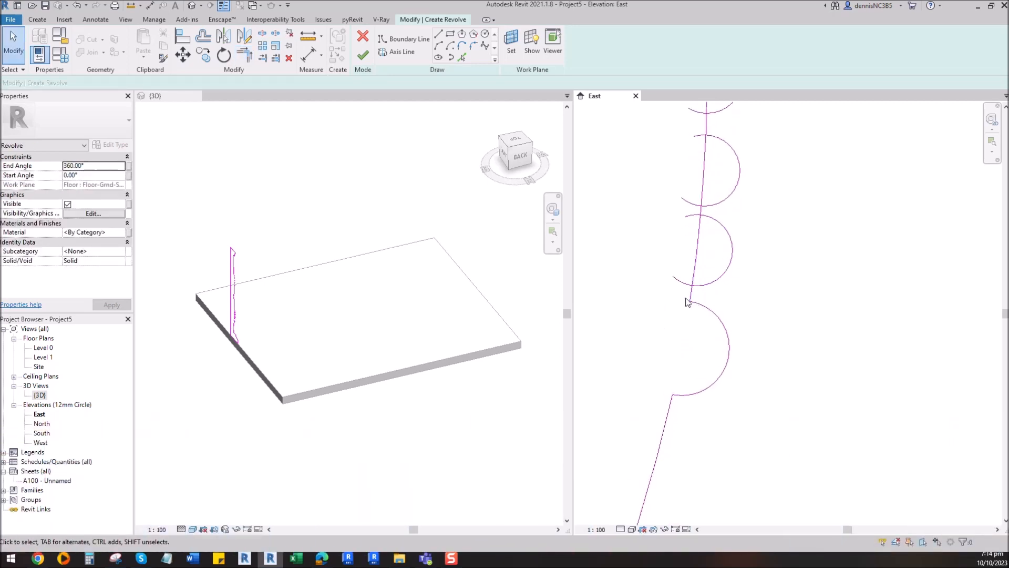
{"action": "scroll", "coordinate": [685, 299], "scroll_direction": "up", "scroll_amount": 1}
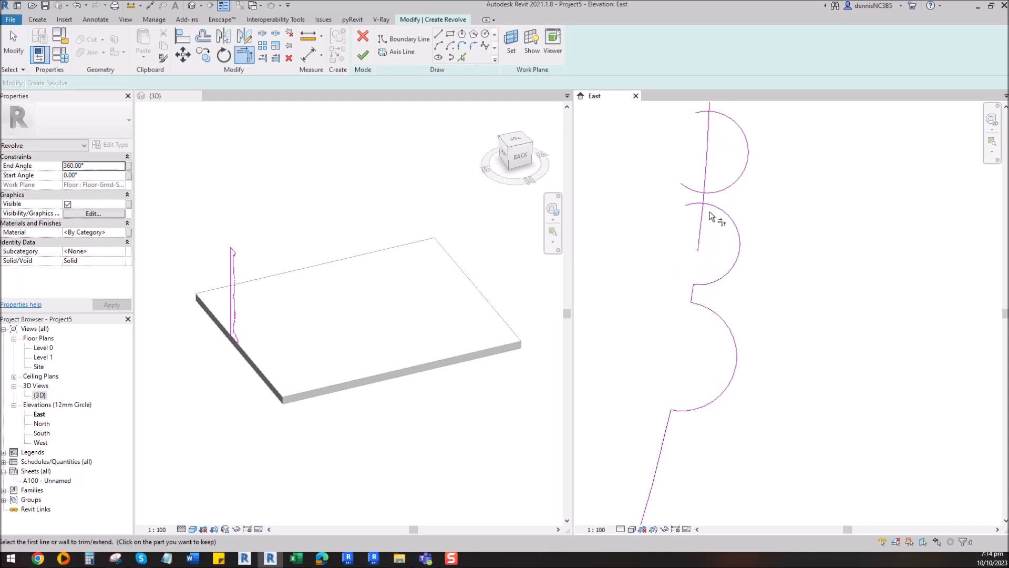
{"action": "scroll", "coordinate": [705, 205], "scroll_direction": "up", "scroll_amount": 1}
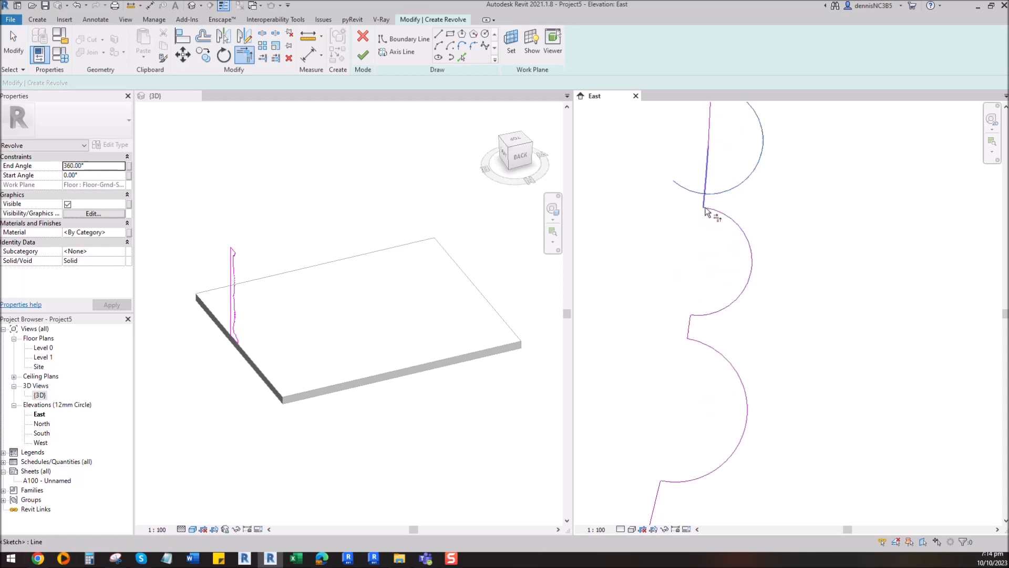
{"action": "scroll", "coordinate": [691, 210], "scroll_direction": "up", "scroll_amount": 2}
{"action": "left_click", "coordinate": [689, 208]}
{"action": "scroll", "coordinate": [689, 208], "scroll_direction": "down", "scroll_amount": 3}
{"action": "middle_click_drag", "start_coordinate": [688, 208], "coordinate": [664, 255]}
{"action": "scroll", "coordinate": [665, 256], "scroll_direction": "up", "scroll_amount": 4}
{"action": "left_click", "coordinate": [664, 282]}
Trim the lower shaft arc to the two topmost lower bead arcs, making the profile outline continuous.
{"action": "scroll", "coordinate": [665, 284], "scroll_direction": "down", "scroll_amount": 3}
{"action": "middle_click_drag", "start_coordinate": [680, 209], "coordinate": [663, 232]}
{"action": "scroll", "coordinate": [659, 223], "scroll_direction": "up", "scroll_amount": 1}
{"action": "middle_click_drag", "start_coordinate": [647, 198], "coordinate": [634, 259]}
{"action": "left_click", "coordinate": [641, 238]}
{"action": "middle_click_drag", "start_coordinate": [647, 134], "coordinate": [665, 210]}
{"action": "scroll", "coordinate": [665, 211], "scroll_direction": "up", "scroll_amount": 1}
{"action": "middle_click_drag", "start_coordinate": [650, 176], "coordinate": [643, 265]}
{"action": "left_click", "coordinate": [644, 266]}
{"action": "left_click", "coordinate": [653, 247]}
{"action": "scroll", "coordinate": [667, 320], "scroll_direction": "down", "scroll_amount": 2}
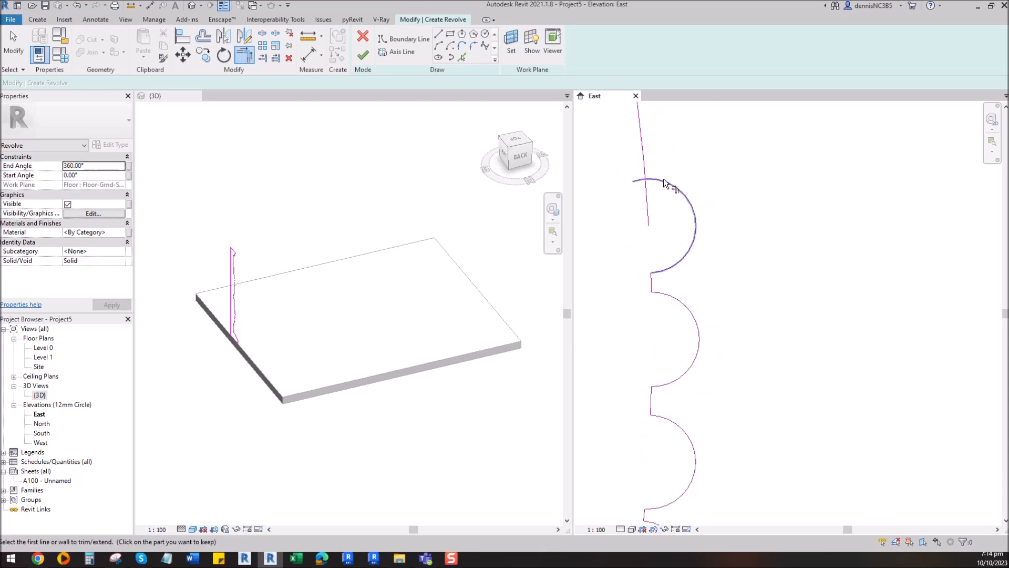
{"action": "left_click", "coordinate": [645, 163]}
{"action": "scroll", "coordinate": [743, 266], "scroll_direction": "down", "scroll_amount": 5}
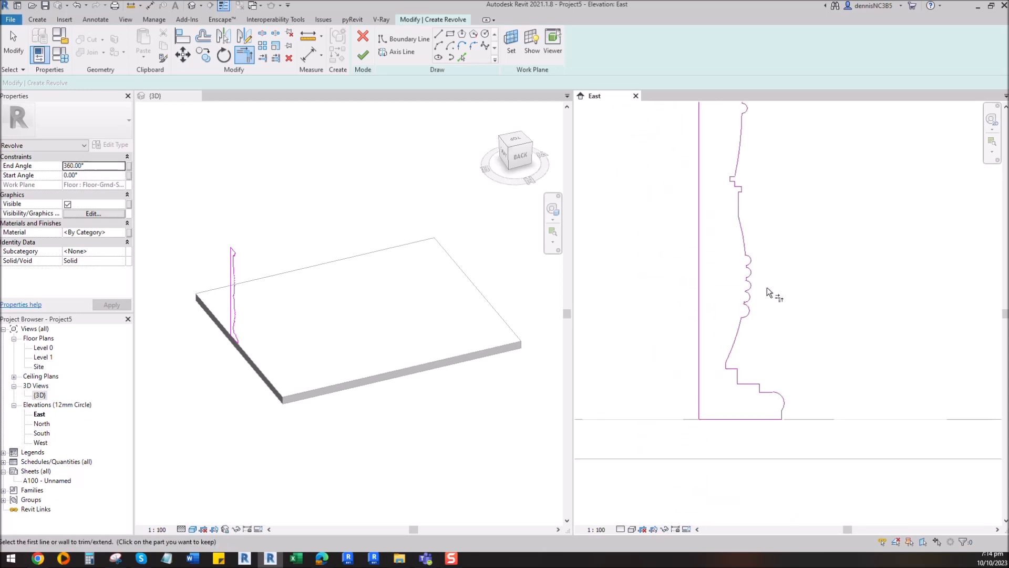
{"action": "key", "text": "Escape"}
Draw the revolve axis along the profile's full inner vertical line and finish the 360° revolve.
{"action": "scroll", "coordinate": [762, 223], "scroll_direction": "up", "scroll_amount": 2}
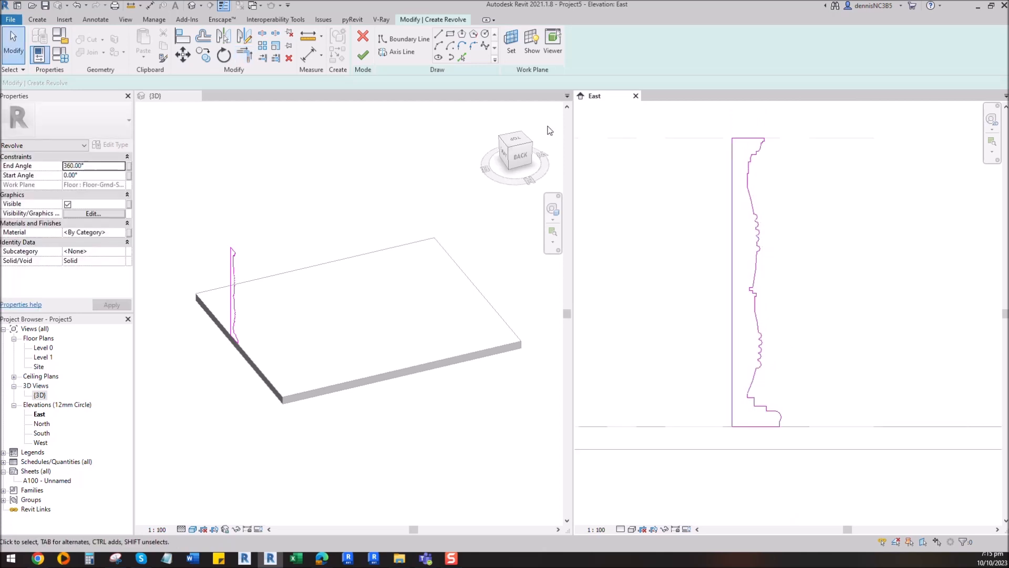
{"action": "left_click", "coordinate": [399, 53]}
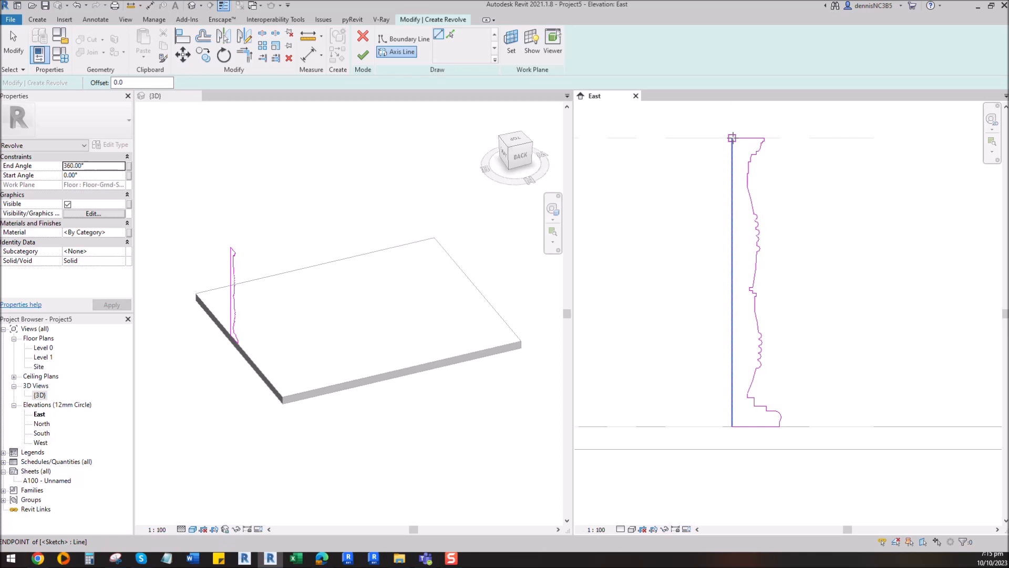
{"action": "left_click", "coordinate": [732, 138]}
{"action": "left_click", "coordinate": [732, 426]}
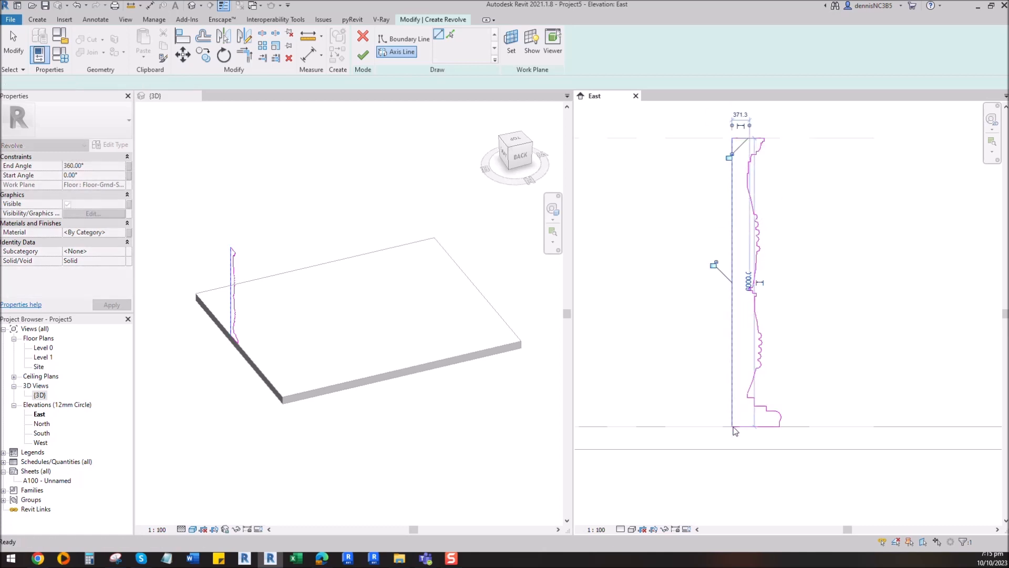
{"action": "left_click", "coordinate": [363, 55]}
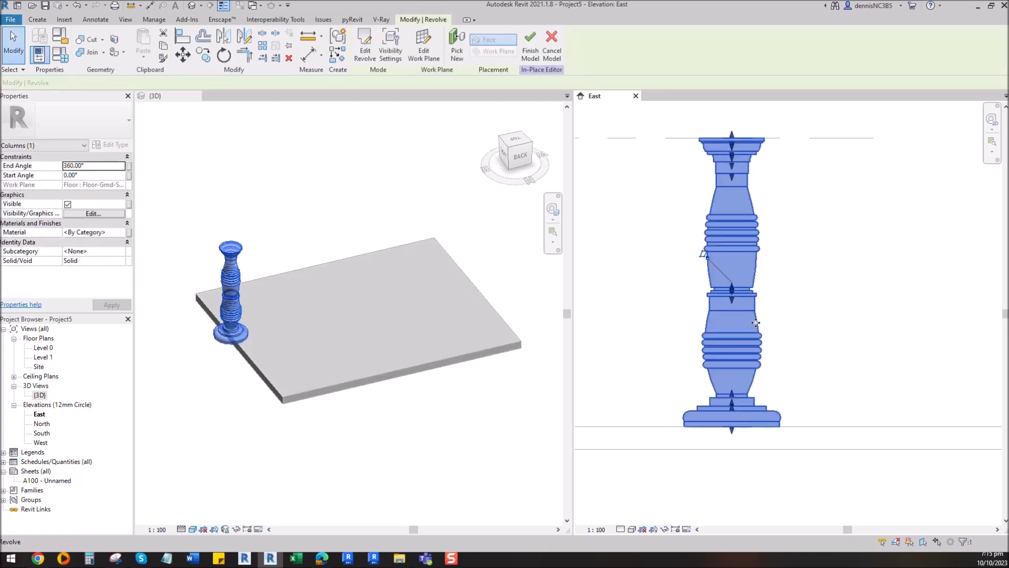
{"action": "left_click", "coordinate": [851, 330]}
Open the Level 0 floor plan and finish the in-place column model.
{"action": "scroll", "coordinate": [599, 310], "scroll_direction": "down", "scroll_amount": 2}
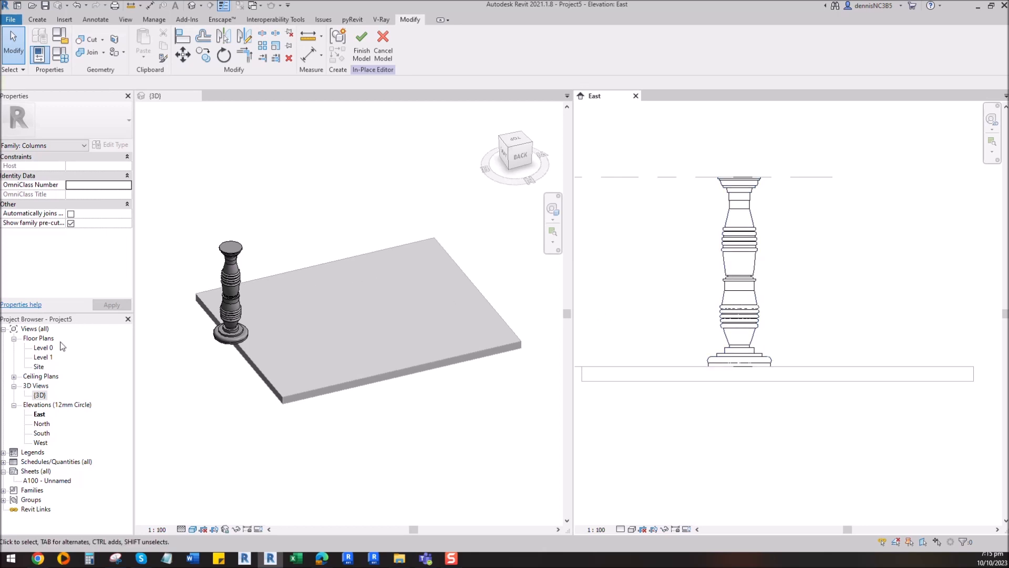
{"action": "double_click", "coordinate": [42, 348]}
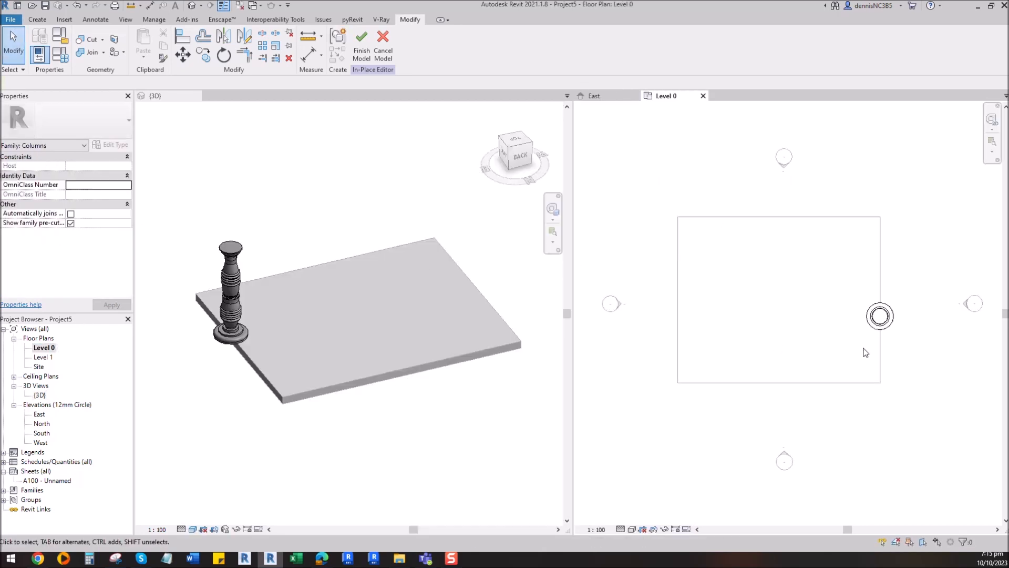
{"action": "left_click", "coordinate": [361, 51]}
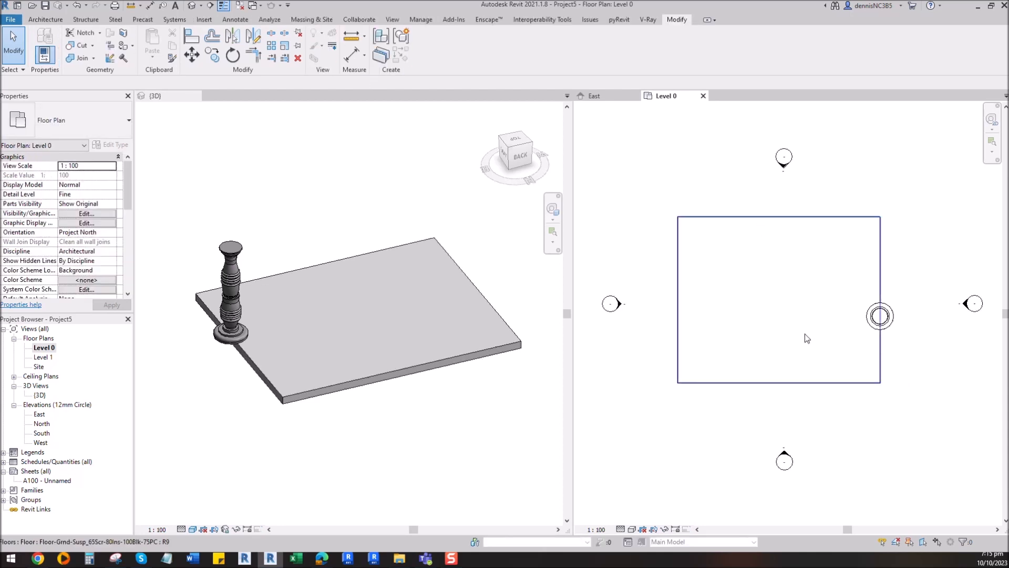
Edit the floor's boundary and move the edge crossing the column outward, making the sketch about 19900 mm wide.
{"action": "left_click", "coordinate": [881, 352]}
{"action": "left_click", "coordinate": [429, 56]}
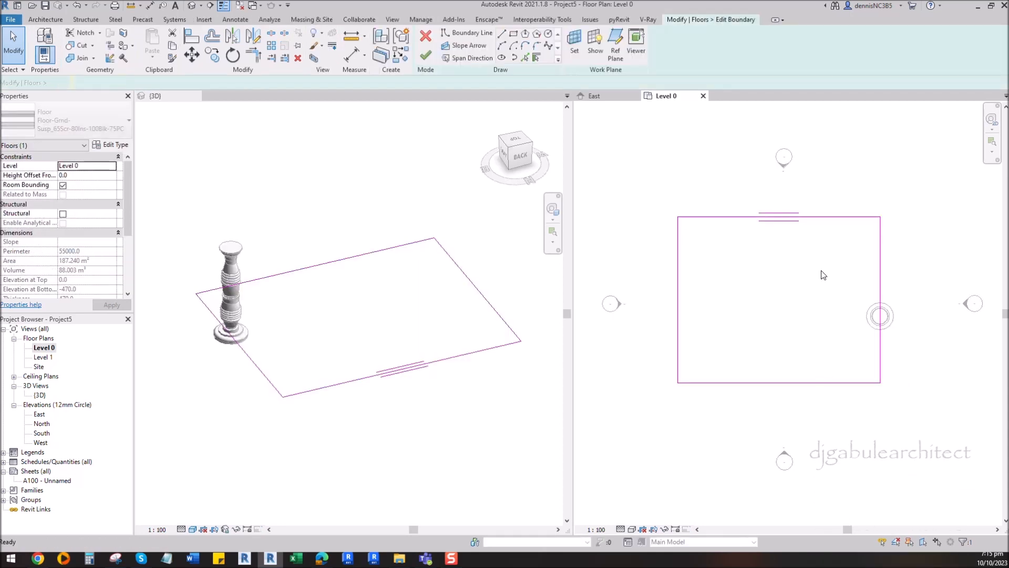
{"action": "left_click_drag", "start_coordinate": [882, 348], "coordinate": [944, 356]}
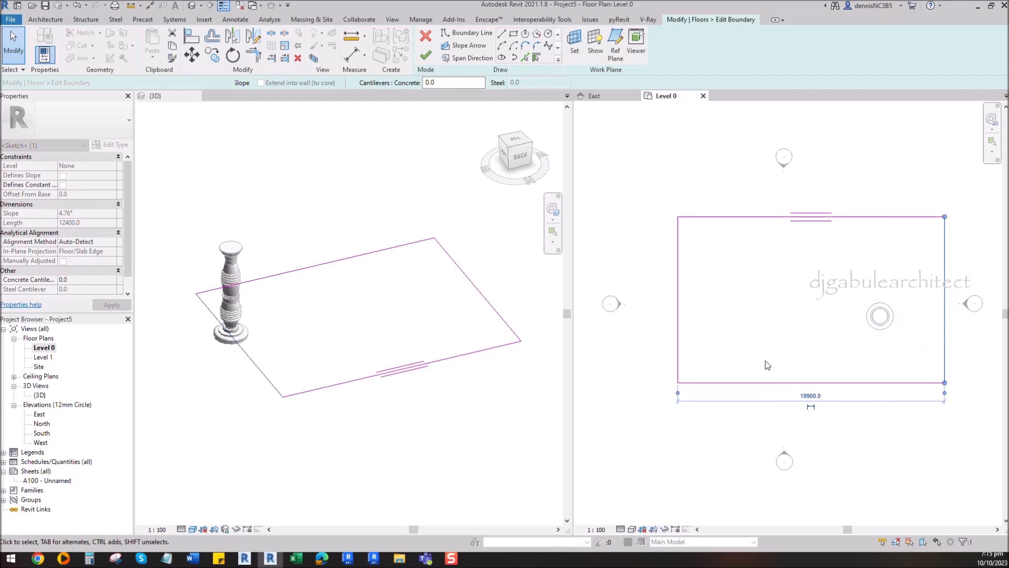
Move the west boundary edge inward to a floor width of about 7900 mm and the north edge to a depth of 7500 mm.
{"action": "left_click", "coordinate": [678, 349]}
{"action": "left_click_drag", "start_coordinate": [677, 330], "coordinate": [838, 333]}
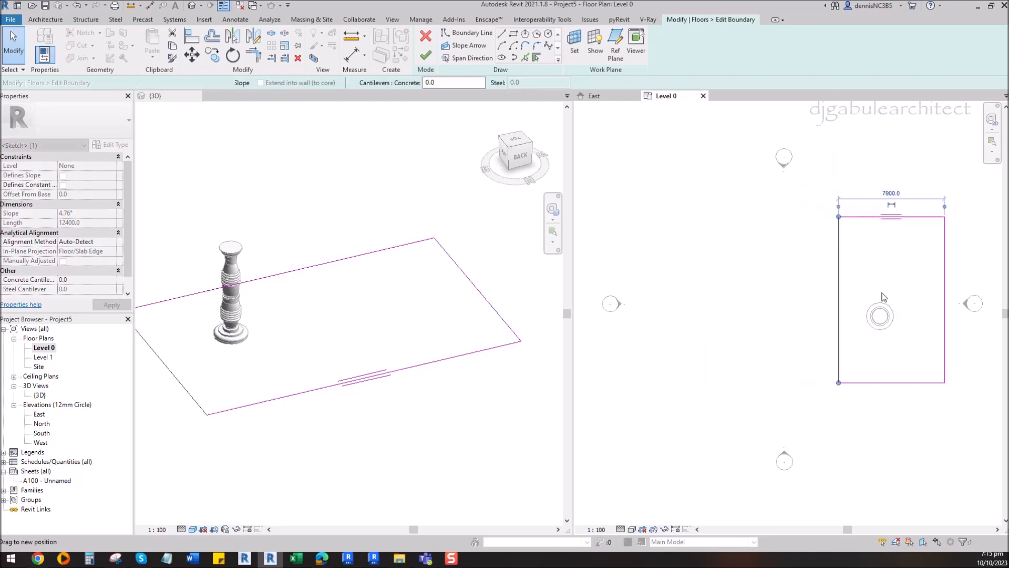
{"action": "left_click", "coordinate": [918, 216]}
{"action": "left_click_drag", "start_coordinate": [919, 216], "coordinate": [920, 283]}
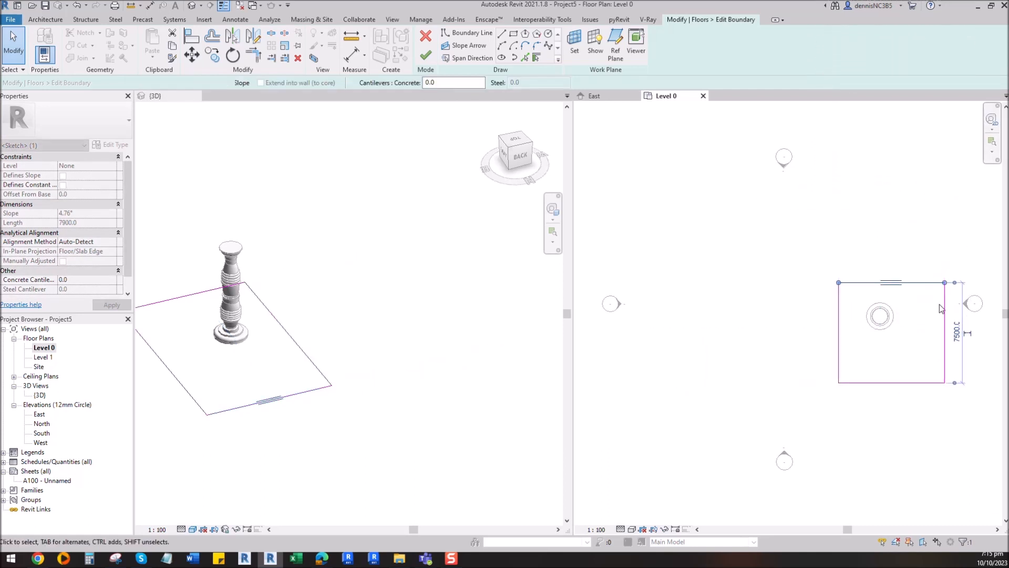
Move the floor boundary's east and south edges inward around the column to an area of about 34.2 m² and finish the sketch.
{"action": "left_click_drag", "start_coordinate": [944, 315], "coordinate": [920, 319]}
{"action": "left_click", "coordinate": [891, 375]}
{"action": "left_click_drag", "start_coordinate": [885, 383], "coordinate": [879, 358]}
{"action": "left_click", "coordinate": [879, 390]}
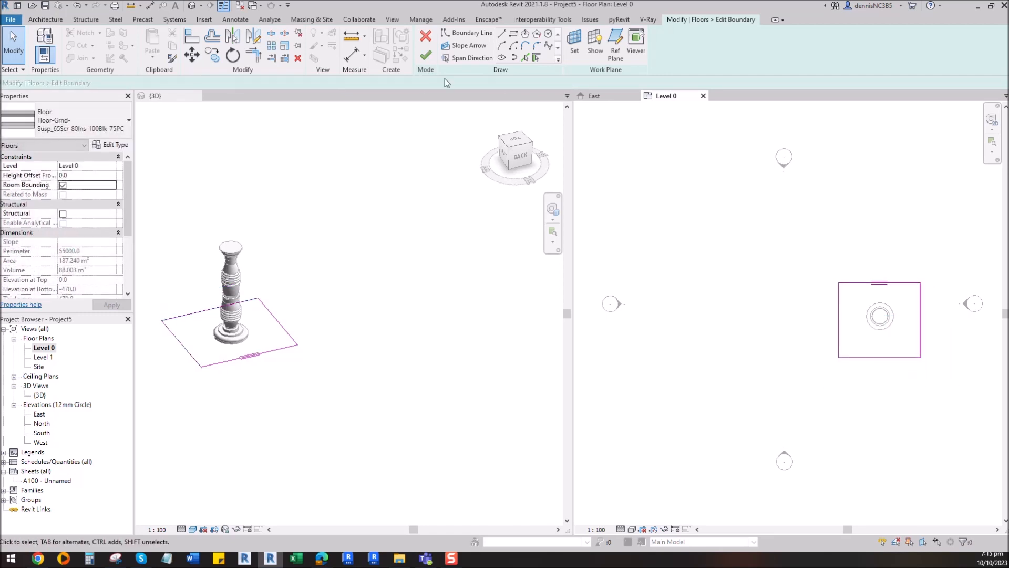
{"action": "left_click", "coordinate": [426, 57]}
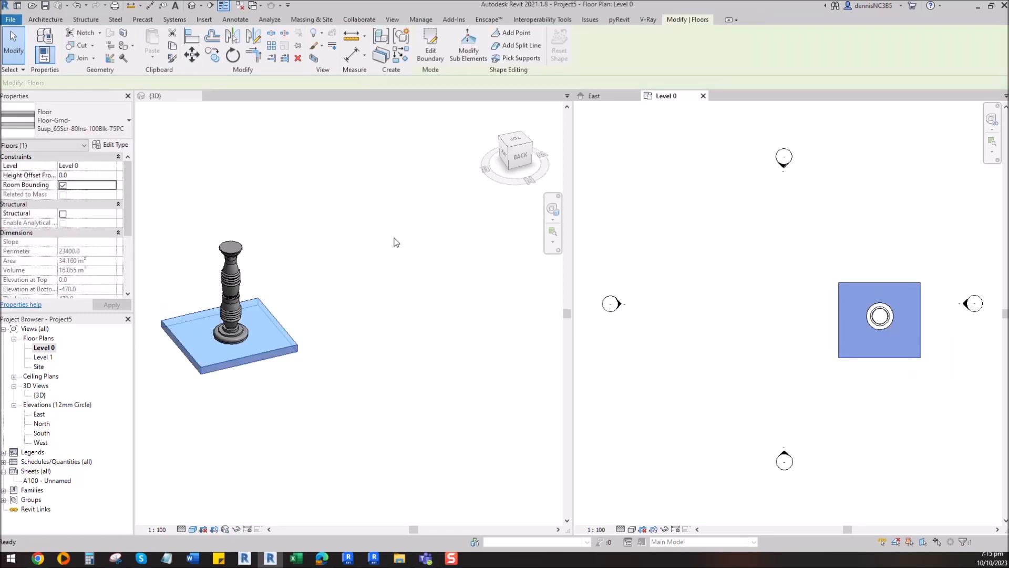
{"action": "left_click", "coordinate": [764, 230]}
{"action": "scroll", "coordinate": [412, 261], "scroll_direction": "down", "scroll_amount": 3}
{"action": "key", "text": "Escape"}
Close the Level 0 plan and examine the finished column in the 3D view and the East elevation.
{"action": "scroll", "coordinate": [346, 289], "scroll_direction": "up", "scroll_amount": 4}
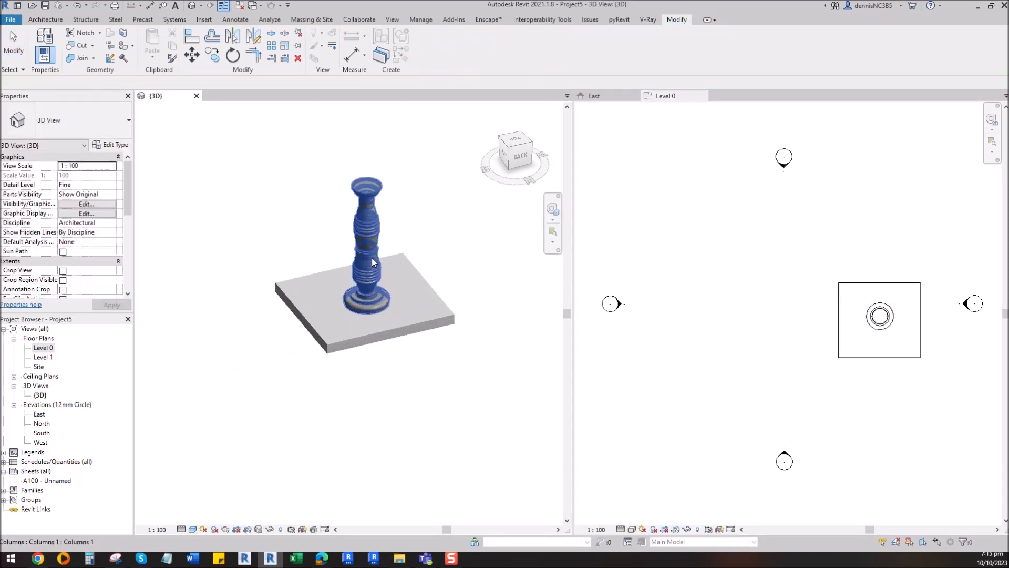
{"action": "scroll", "coordinate": [397, 206], "scroll_direction": "up", "scroll_amount": 4}
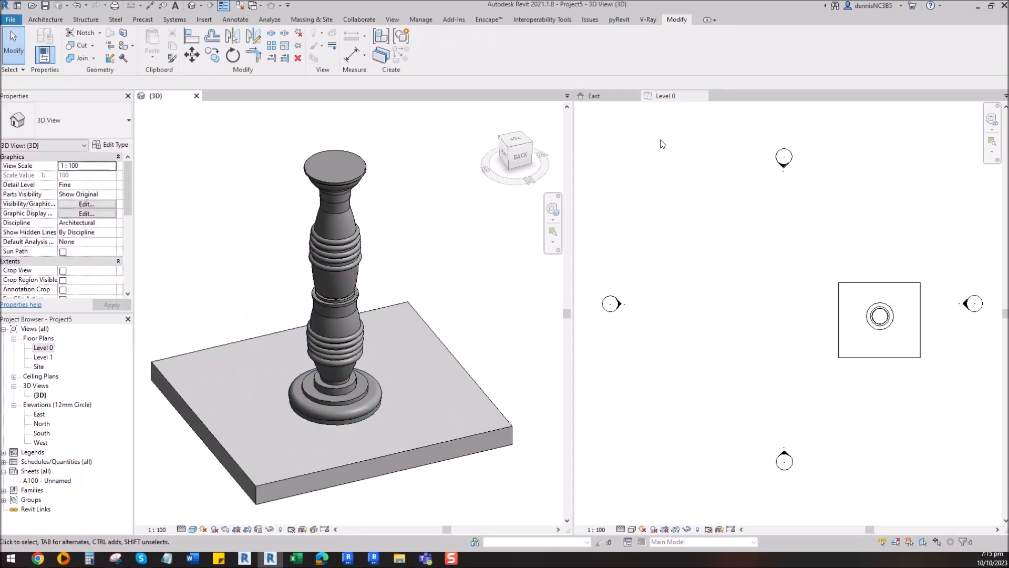
{"action": "left_click", "coordinate": [702, 95]}
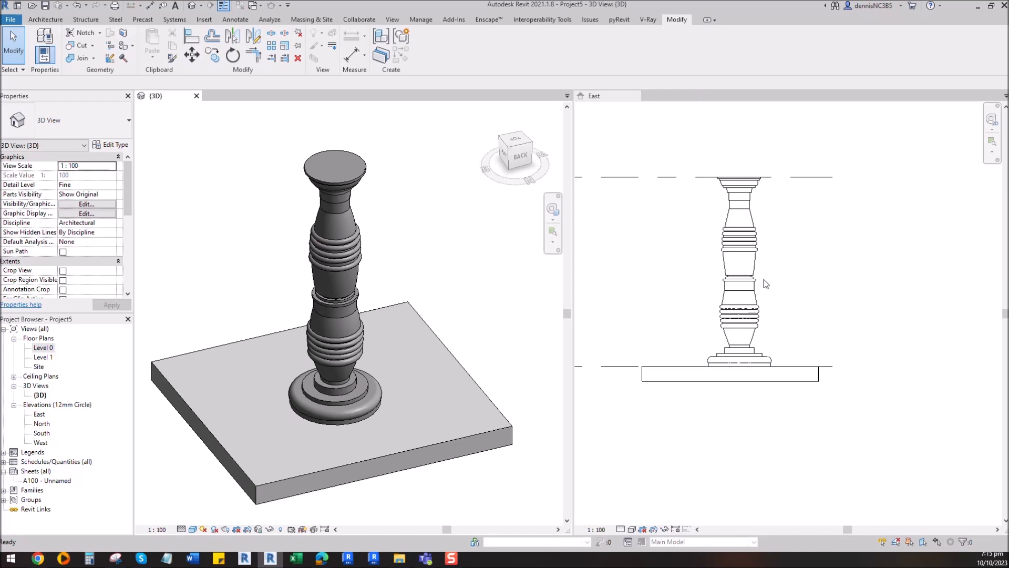
{"action": "left_click", "coordinate": [799, 331]}
{"action": "scroll", "coordinate": [833, 312], "scroll_direction": "up", "scroll_amount": 5}
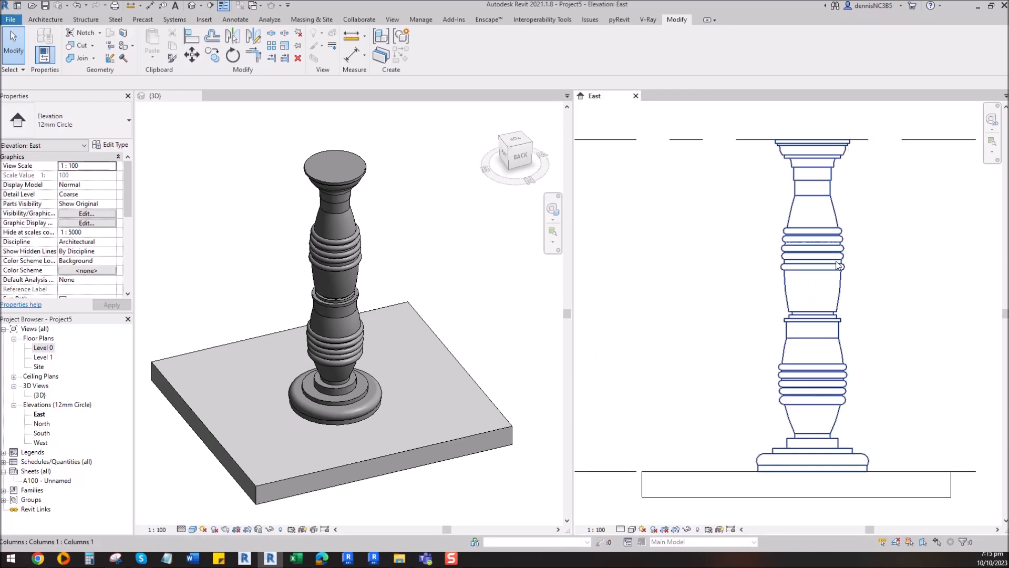
{"action": "left_click", "coordinate": [373, 302]}
{"action": "mouse_move", "coordinate": [374, 342]}
{"action": "middle_mouse_down", "text": "shift"}
{"action": "mouse_move", "coordinate": [373, 288]}
{"action": "mouse_move", "coordinate": [373, 332]}
{"action": "middle_mouse_up", "text": "shift"}
{"action": "middle_click_drag", "start_coordinate": [373, 383], "coordinate": [379, 401], "text": "shift"}
Edit the column in place, open the revolve's material assignment, and search the materials for "concrete".
{"action": "left_click", "coordinate": [352, 284]}
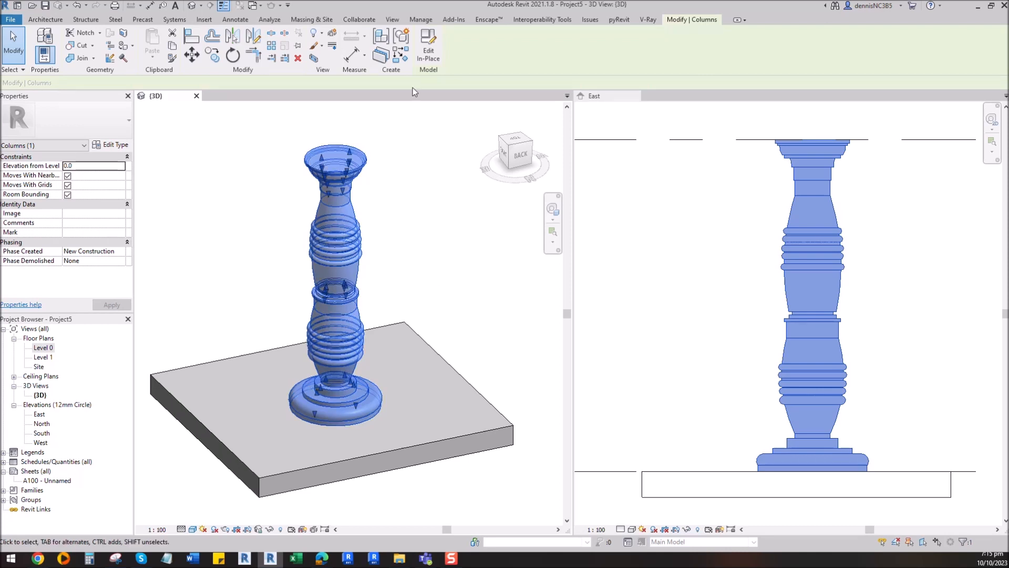
{"action": "left_click", "coordinate": [436, 55]}
{"action": "left_click", "coordinate": [336, 238]}
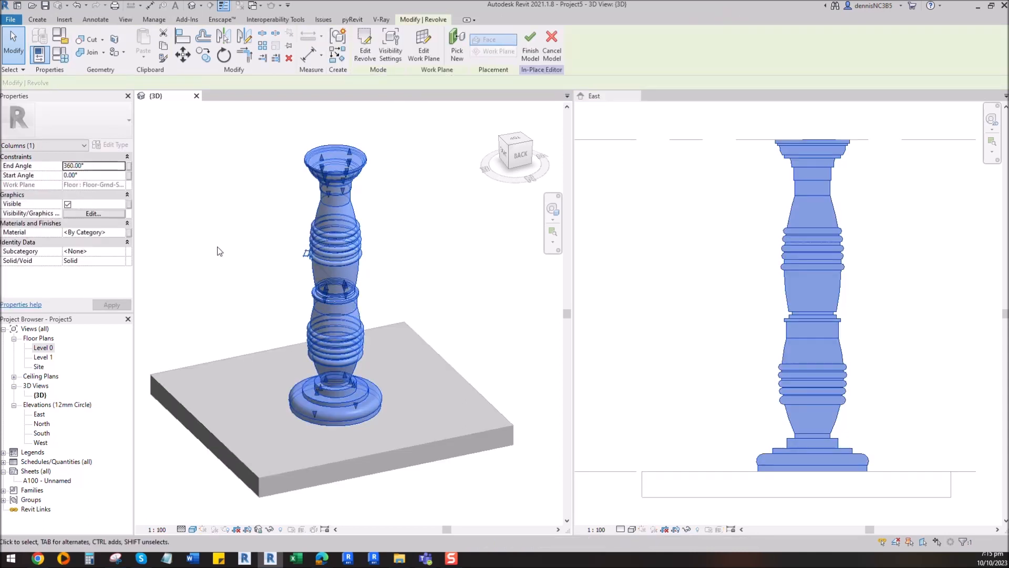
{"action": "left_click", "coordinate": [121, 233]}
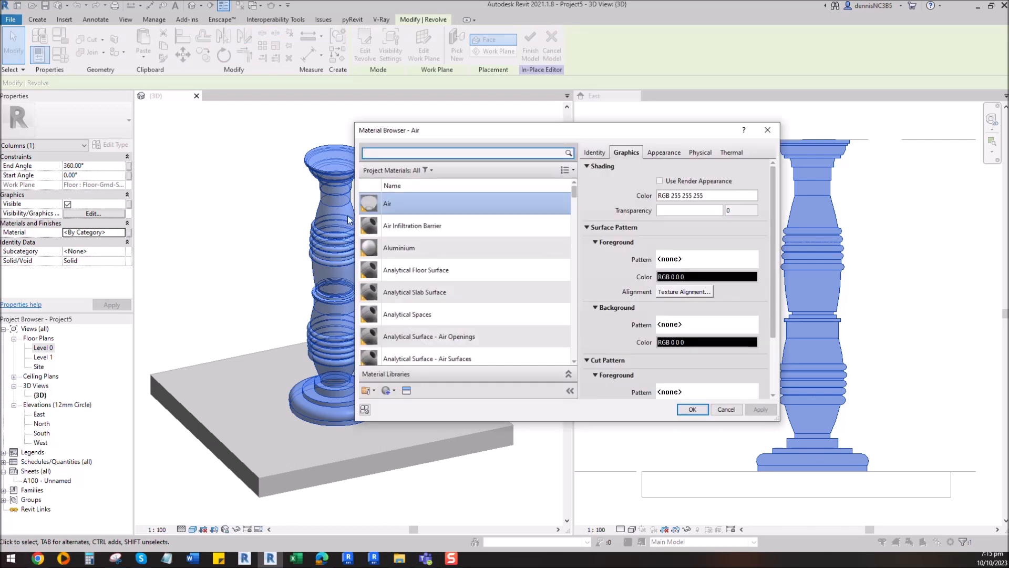
{"action": "type", "text": "concr"}
{"action": "key", "text": "BackSpace"}
{"action": "key", "text": "BackSpace"}
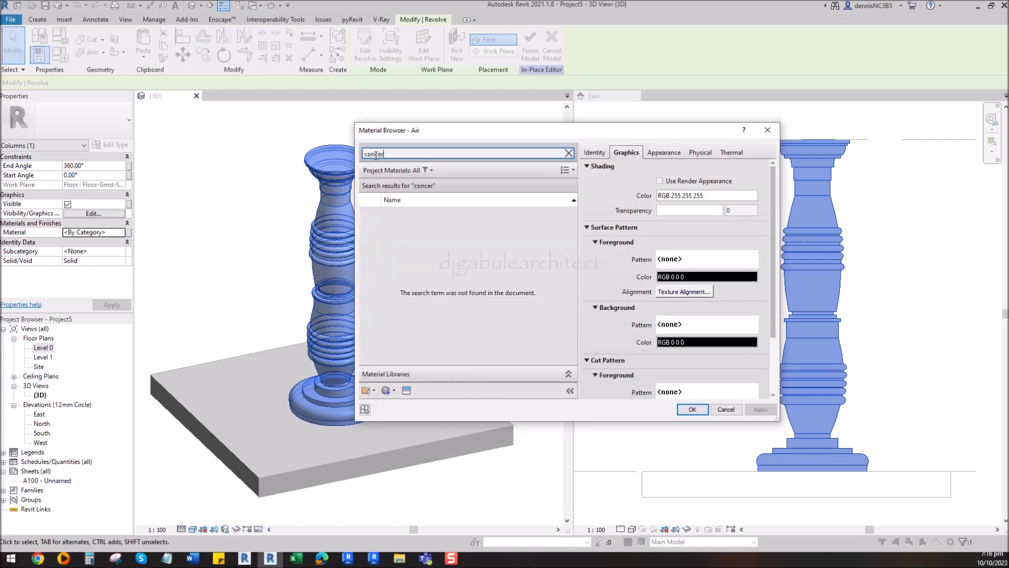
{"action": "type", "text": "rete"}
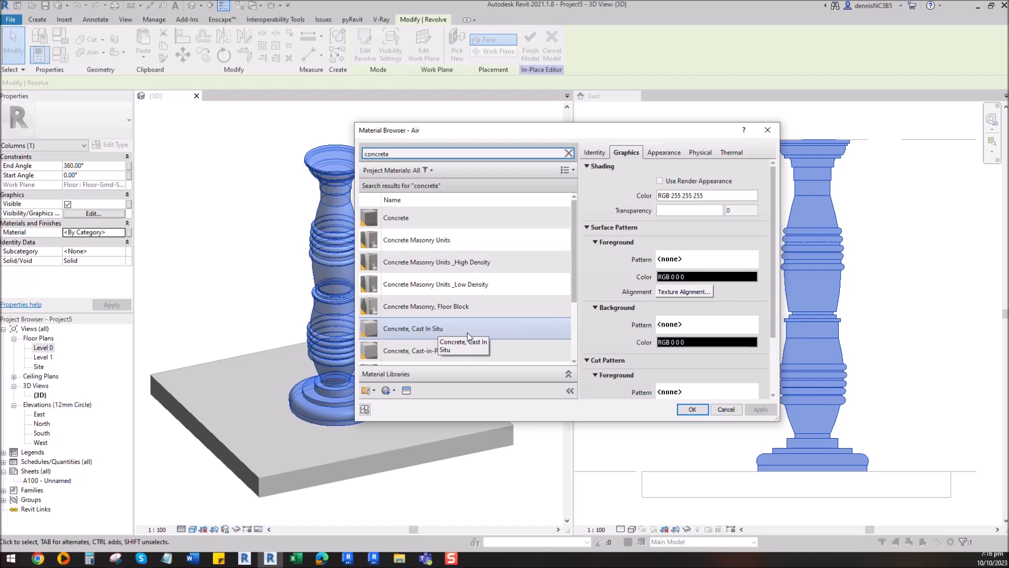
Assign the material Concrete, Sand/Cement Screed to the column's revolve and finish the in-place model.
{"action": "scroll", "coordinate": [452, 336], "scroll_direction": "down", "scroll_amount": 1}
{"action": "left_click", "coordinate": [408, 355]}
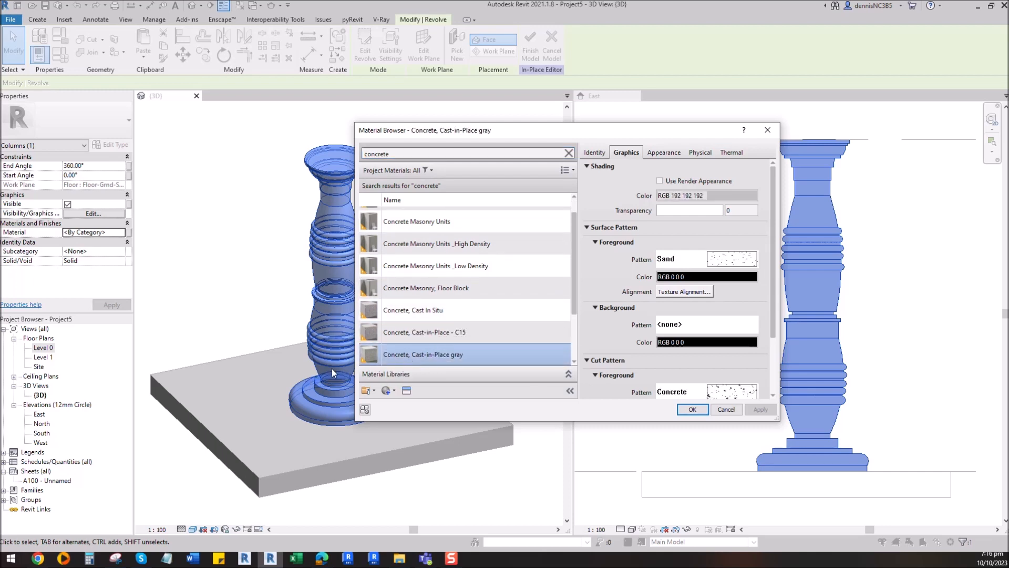
{"action": "scroll", "coordinate": [504, 321], "scroll_direction": "down", "scroll_amount": 3}
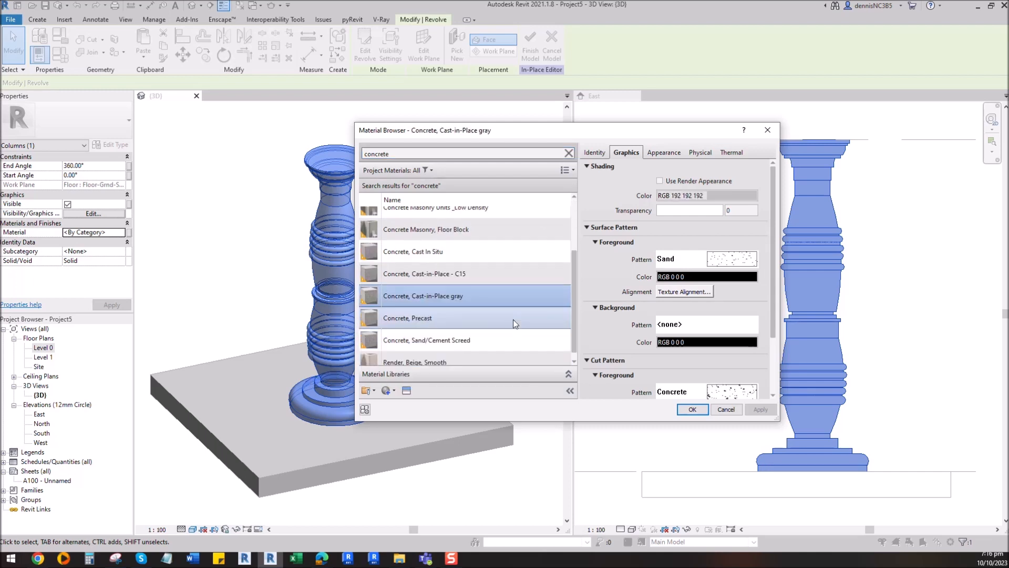
{"action": "left_click", "coordinate": [459, 333]}
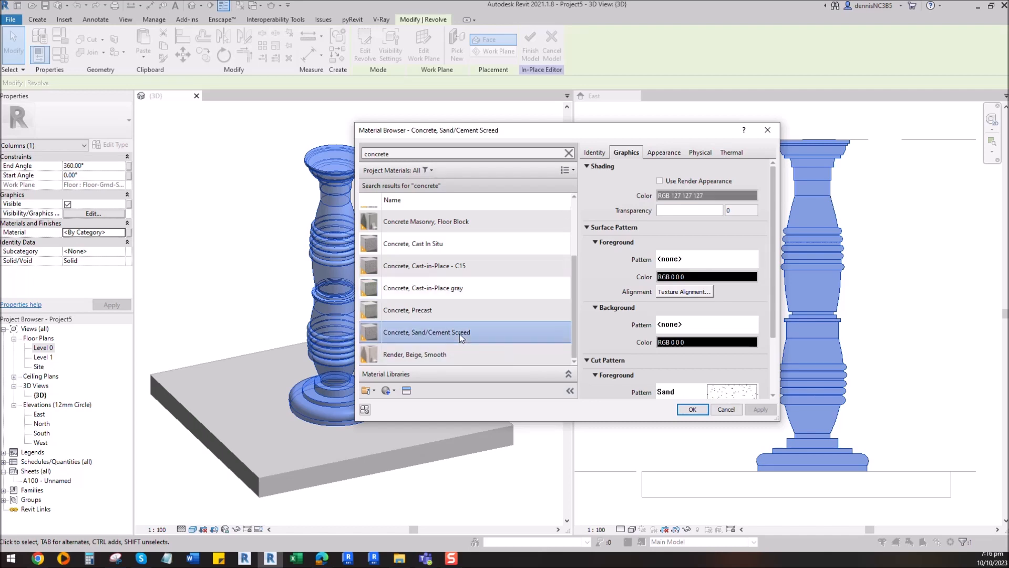
{"action": "left_click", "coordinate": [693, 410]}
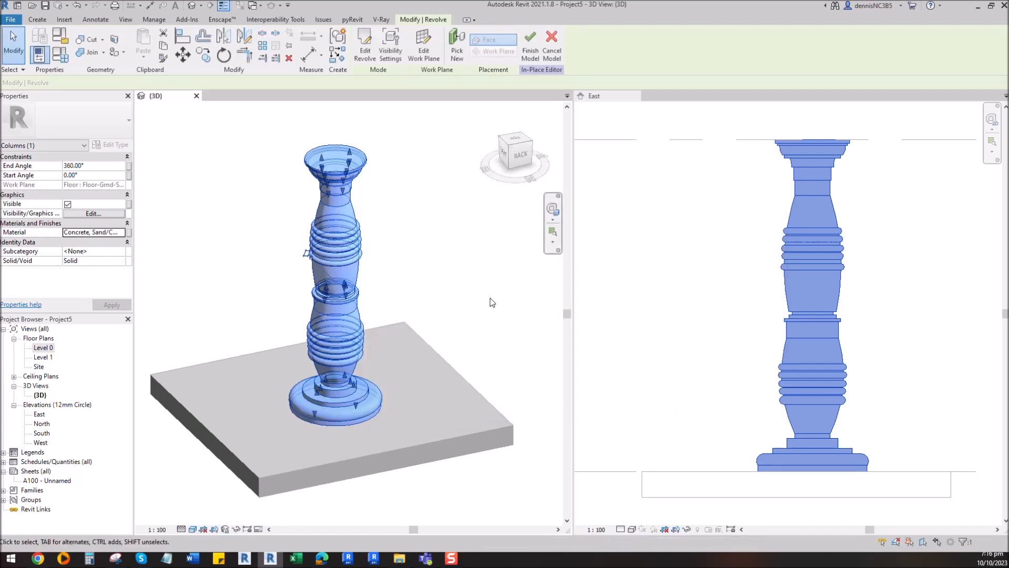
{"action": "left_click", "coordinate": [428, 223]}
{"action": "left_click", "coordinate": [361, 41]}
Set the 3D view's visual style to Realistic and examine the column and slab materials.
{"action": "scroll", "coordinate": [314, 364], "scroll_direction": "up", "scroll_amount": 2}
{"action": "scroll", "coordinate": [314, 364], "scroll_direction": "up", "scroll_amount": 2}
{"action": "left_click", "coordinate": [192, 529]}
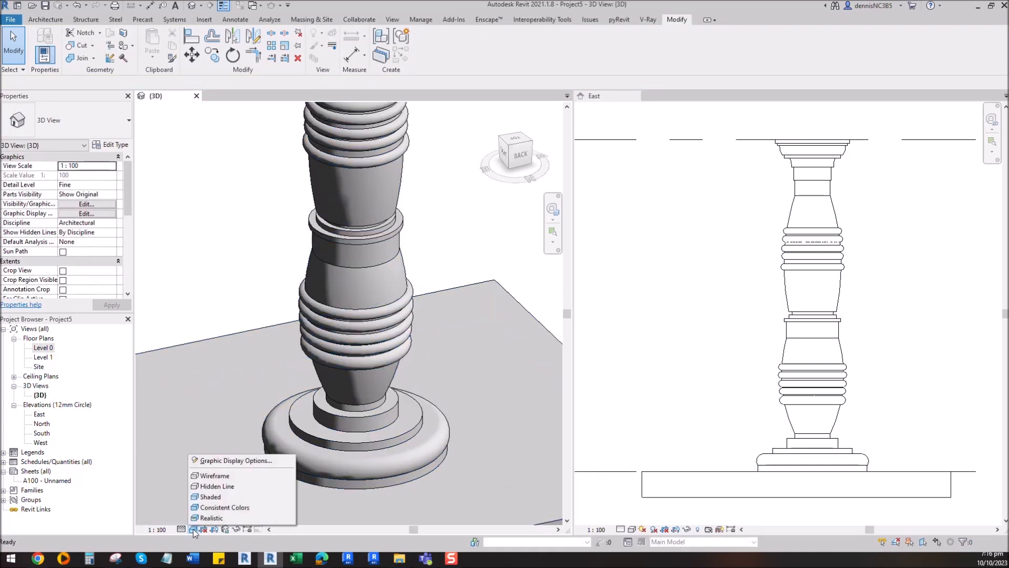
{"action": "left_click", "coordinate": [210, 518]}
{"action": "scroll", "coordinate": [373, 311], "scroll_direction": "down", "scroll_amount": 2}
{"action": "scroll", "coordinate": [374, 311], "scroll_direction": "down", "scroll_amount": 2}
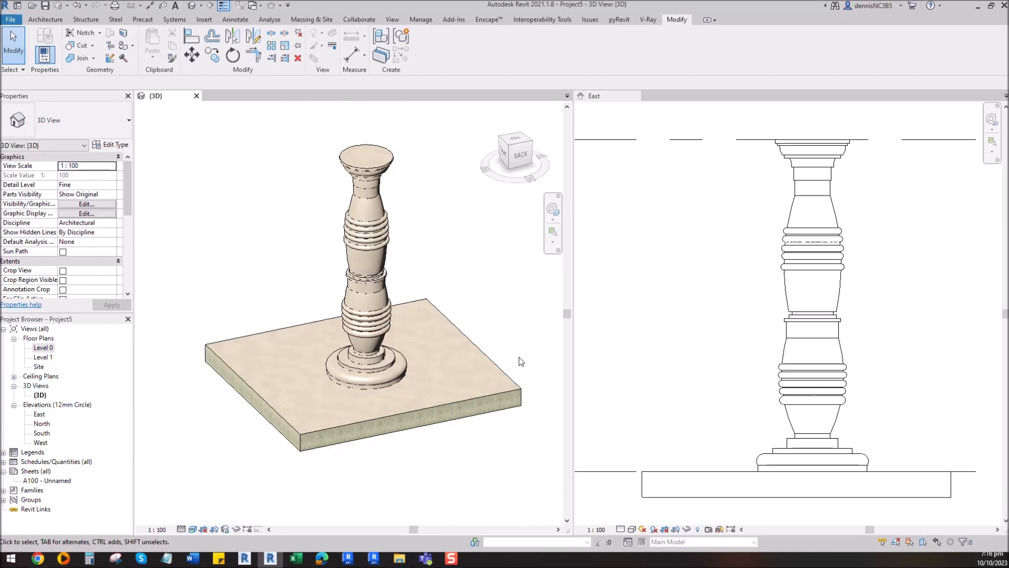
{"action": "scroll", "coordinate": [354, 388], "scroll_direction": "up", "scroll_amount": 2}
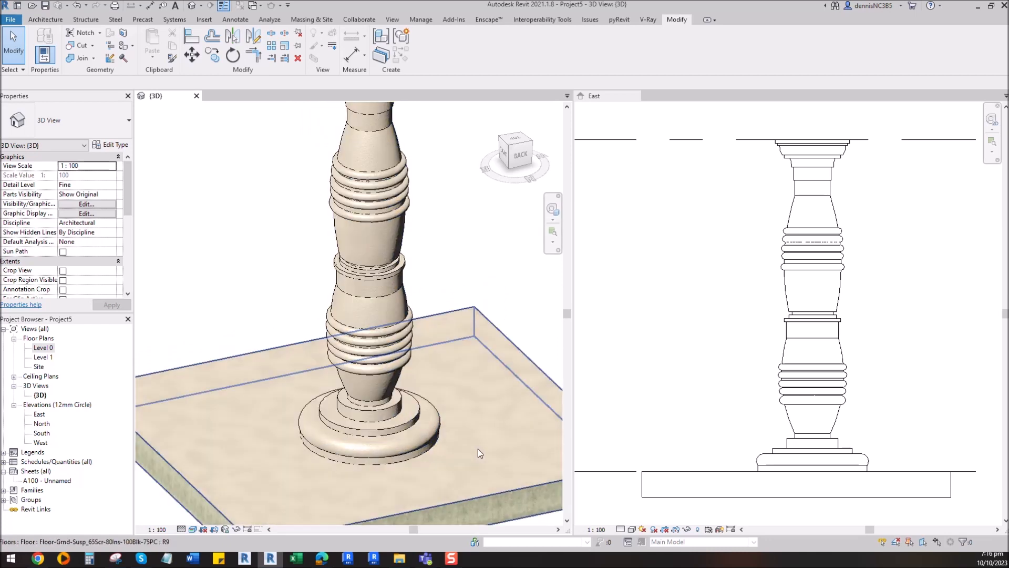
{"action": "scroll", "coordinate": [381, 218], "scroll_direction": "up", "scroll_amount": 2}
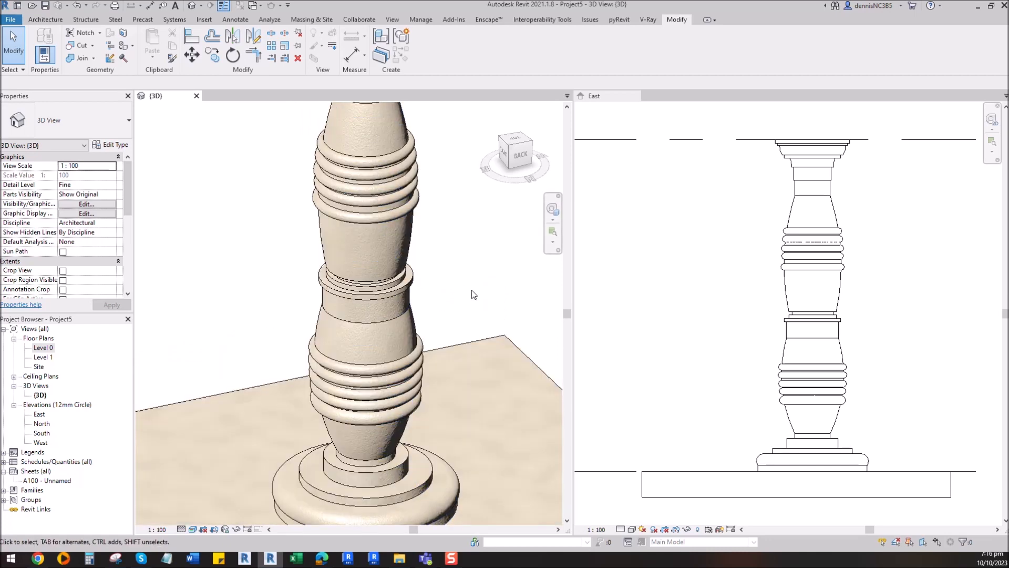
{"action": "scroll", "coordinate": [470, 289], "scroll_direction": "down", "scroll_amount": 2}
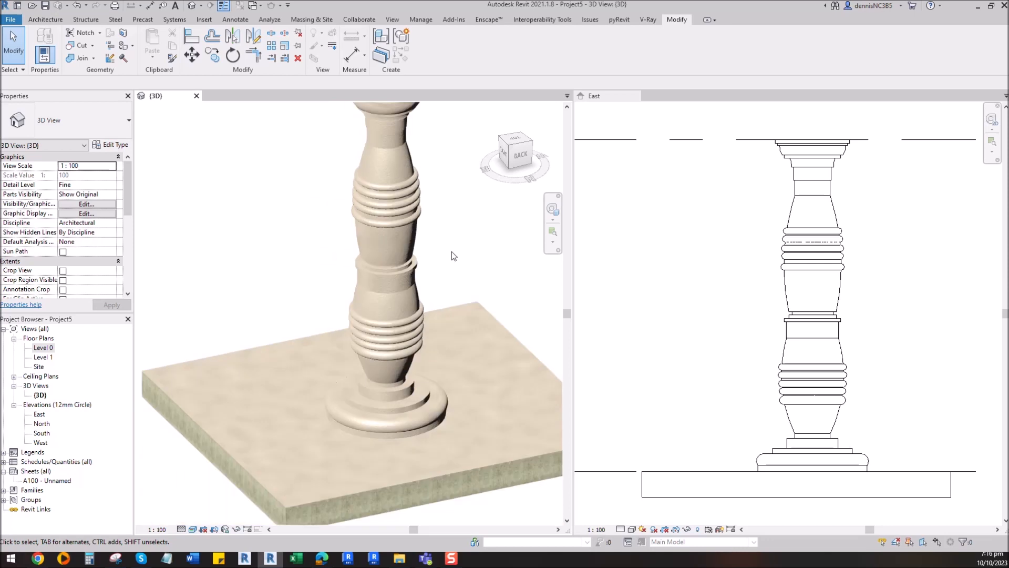
{"action": "scroll", "coordinate": [399, 279], "scroll_direction": "down", "scroll_amount": 1}
{"action": "middle_click_drag", "start_coordinate": [478, 278], "coordinate": [461, 296], "text": "shift"}
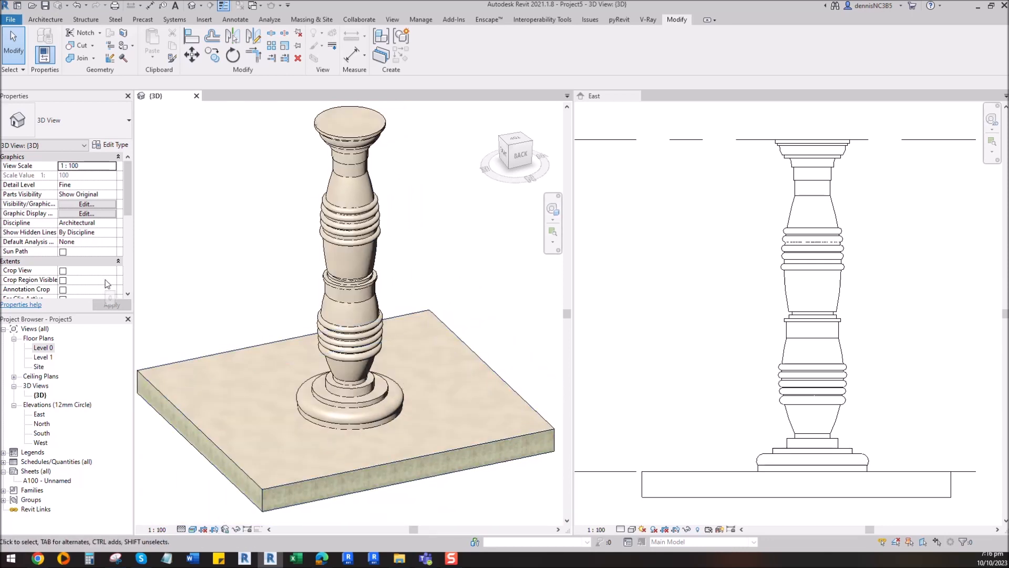
Edit the column in place, set its revolve's material to Concrete, Cast-in-Place gray, and finish the model.
{"action": "left_click", "coordinate": [339, 178]}
{"action": "left_click", "coordinate": [427, 48]}
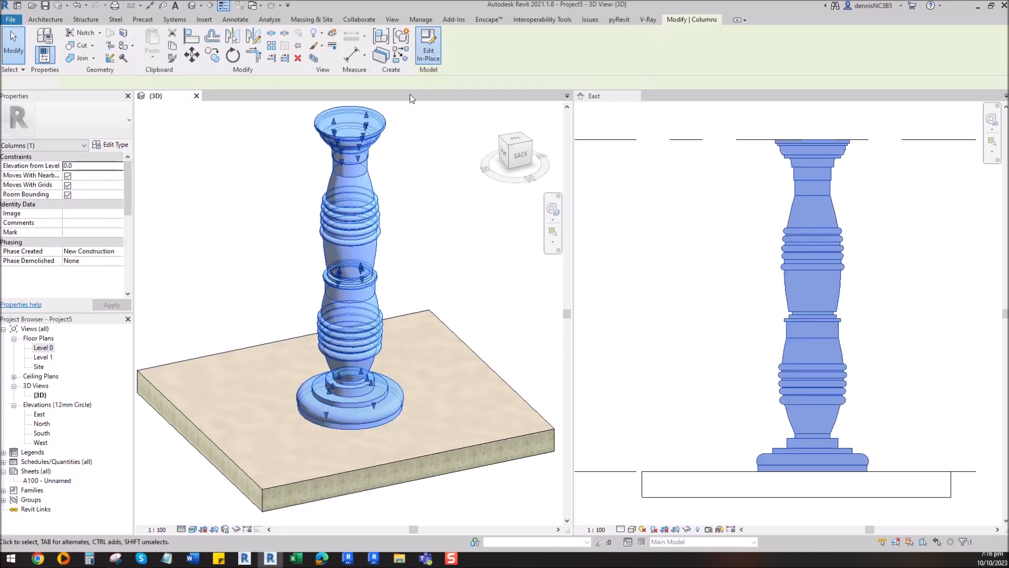
{"action": "left_click", "coordinate": [338, 169]}
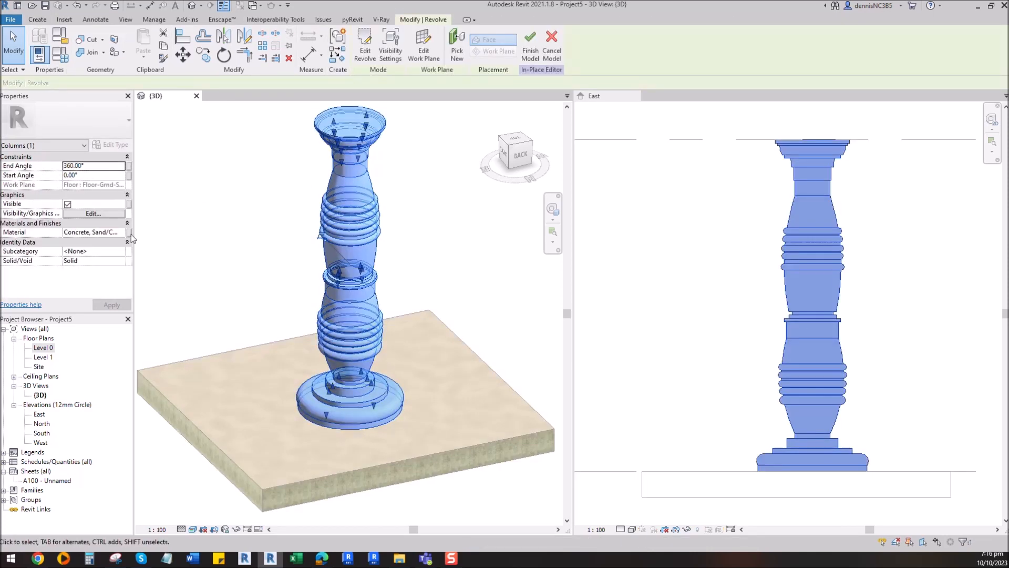
{"action": "left_click", "coordinate": [119, 232]}
{"action": "left_click", "coordinate": [122, 233]}
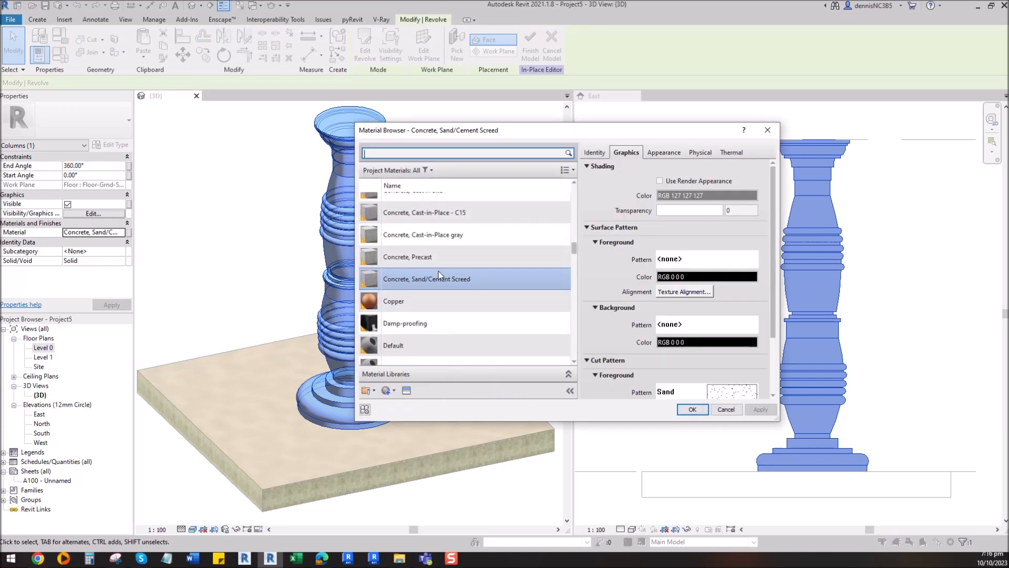
{"action": "left_click", "coordinate": [430, 240]}
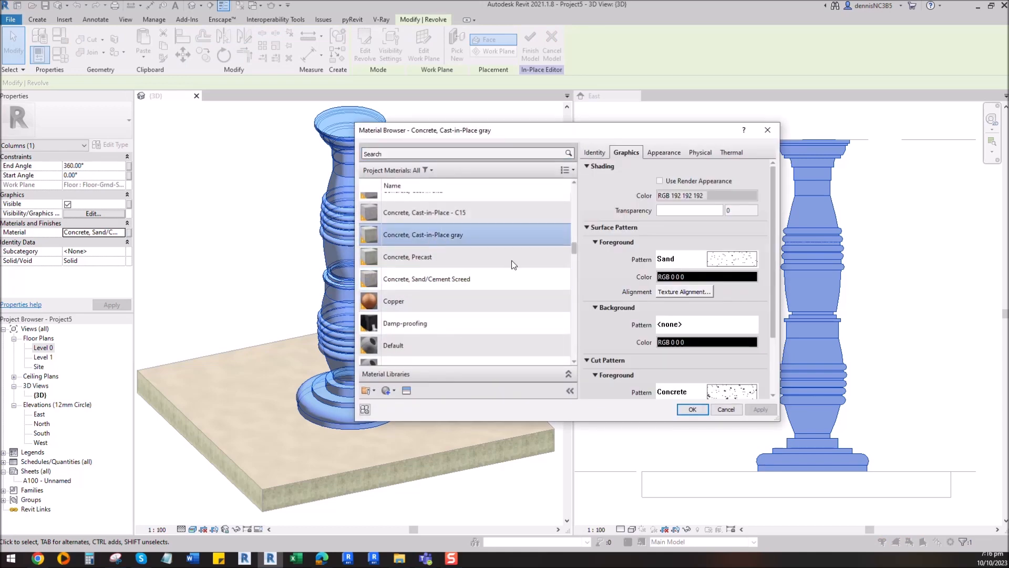
{"action": "left_click", "coordinate": [725, 410]}
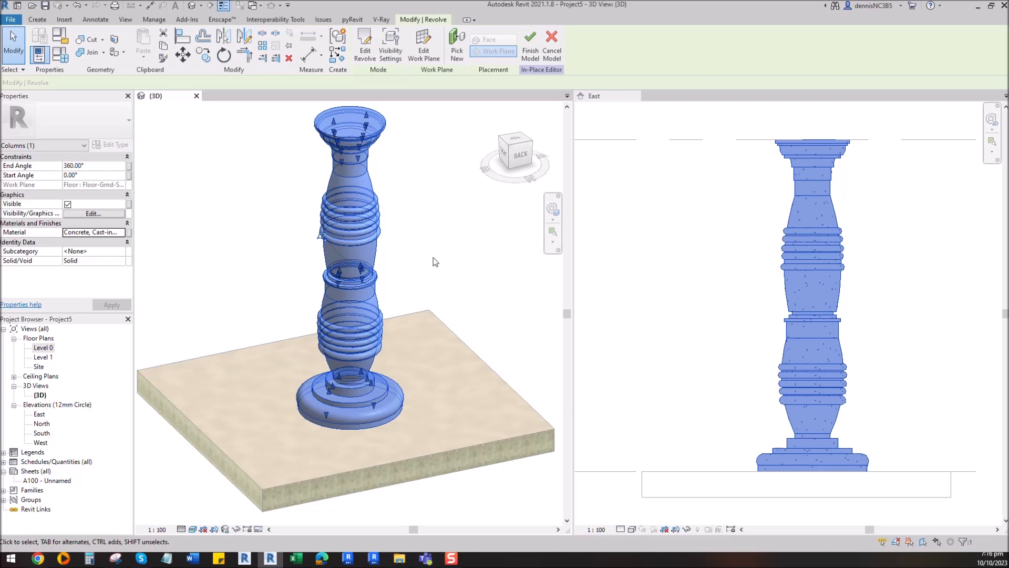
{"action": "left_click", "coordinate": [530, 45]}
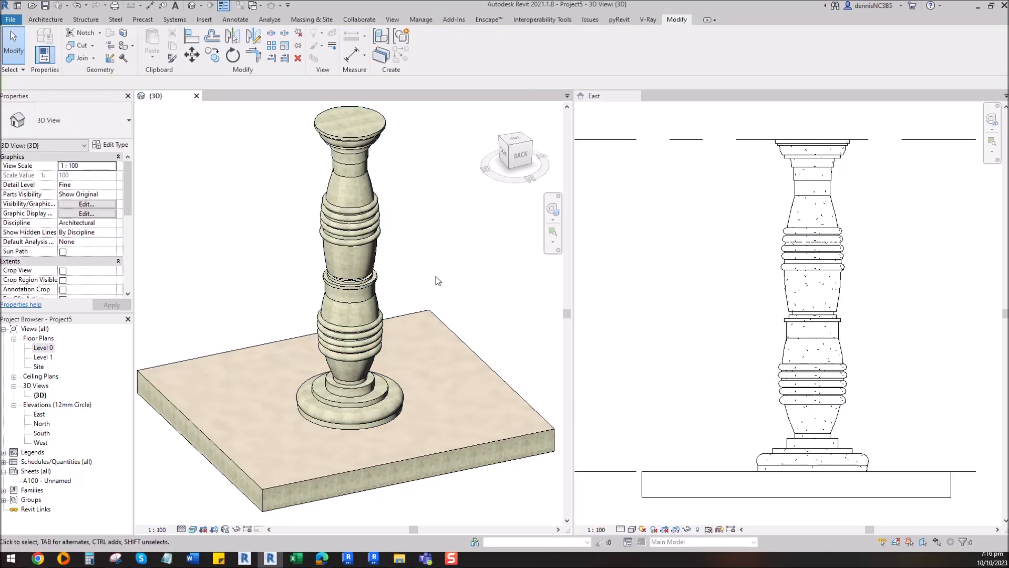
{"action": "scroll", "coordinate": [347, 200], "scroll_direction": "up", "scroll_amount": 2}
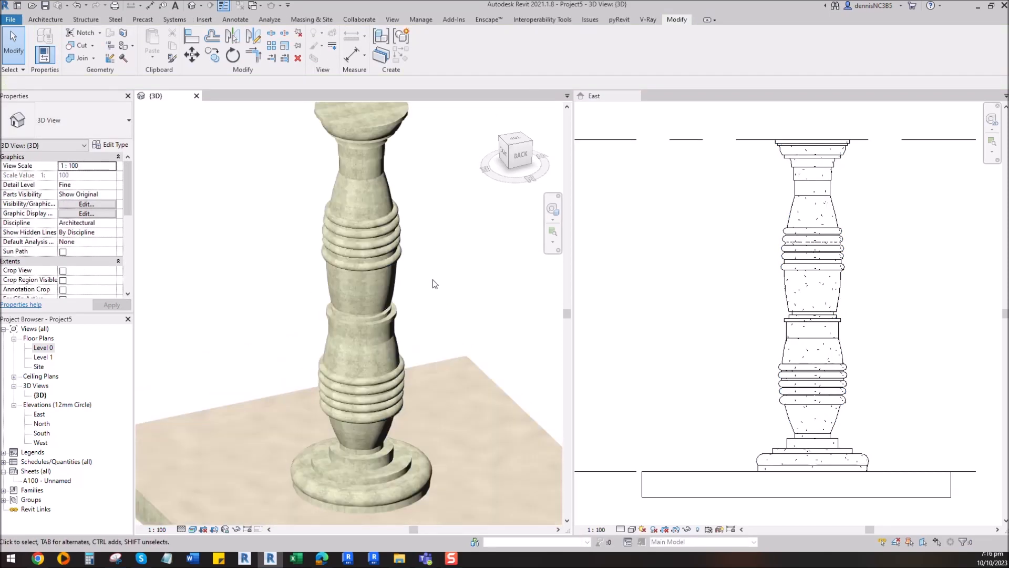